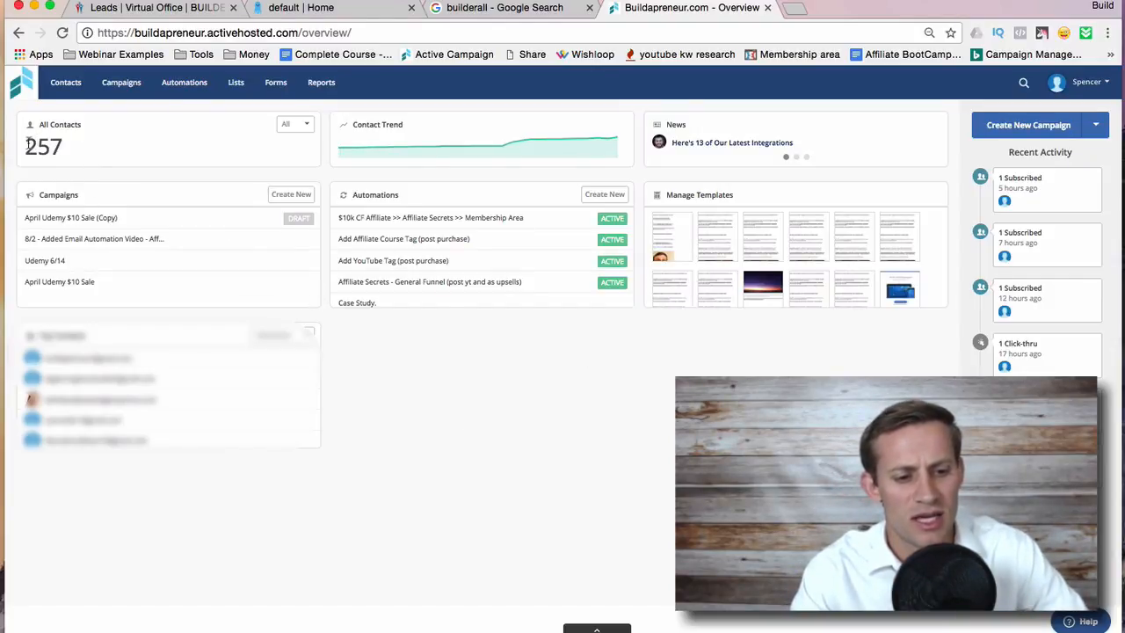
# Open the "Affiliate Secrets - General Funnel (post yt and as upsells)" automation from the list of automations
pyautogui.moveTo(25, 146); pyautogui.dragTo(64, 147)
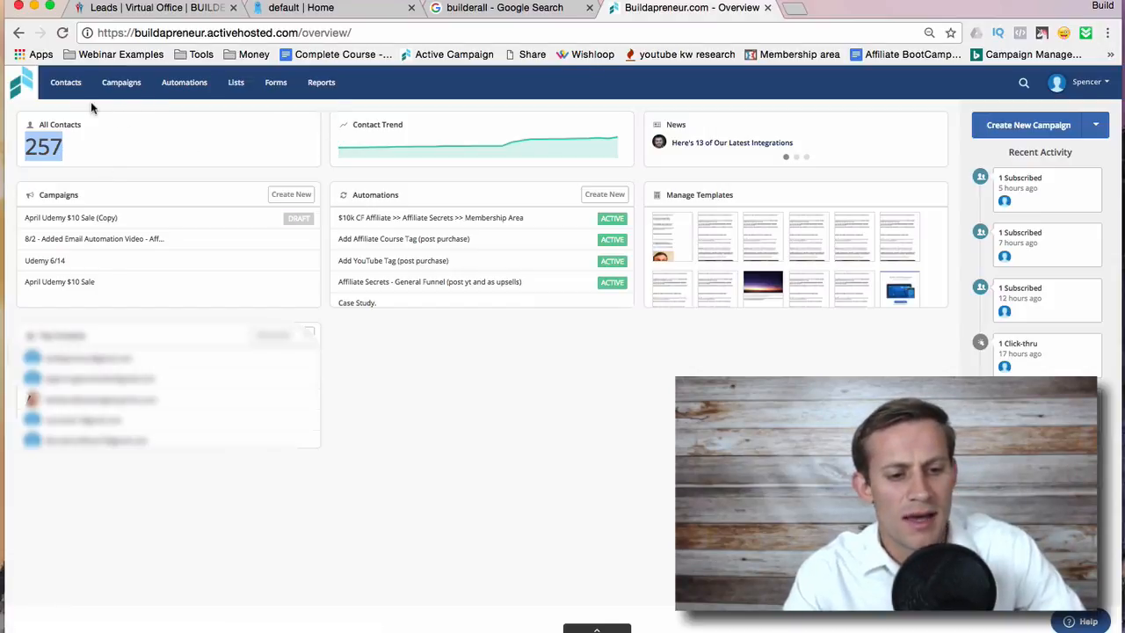
pyautogui.click(181, 93)
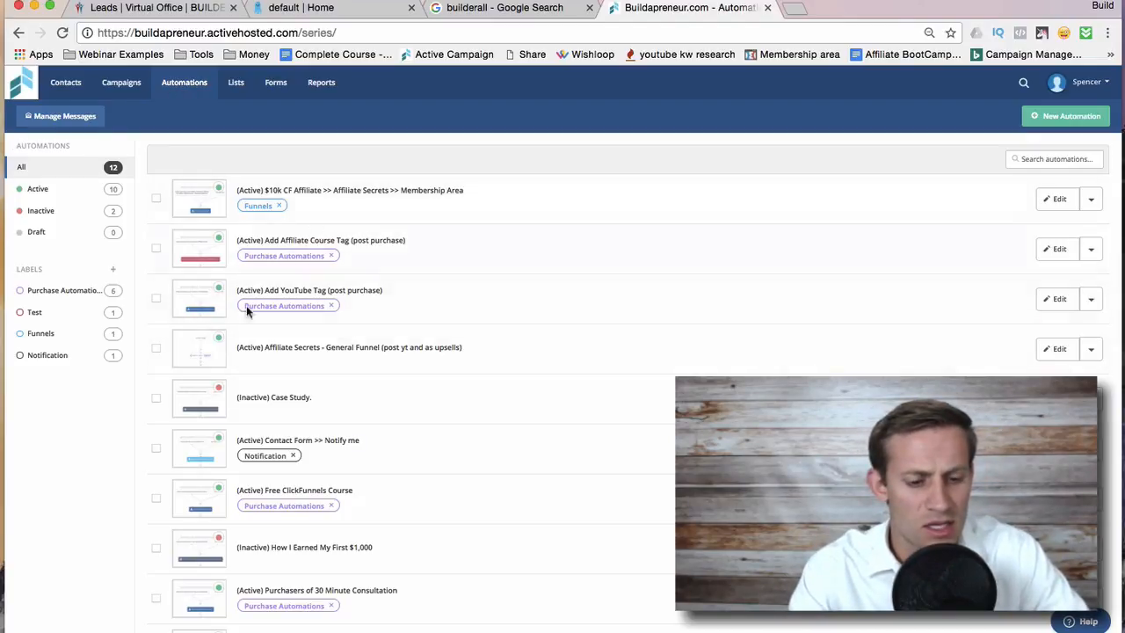
pyautogui.scroll(-3, 296, 595)
pyautogui.scroll(3, 297, 603)
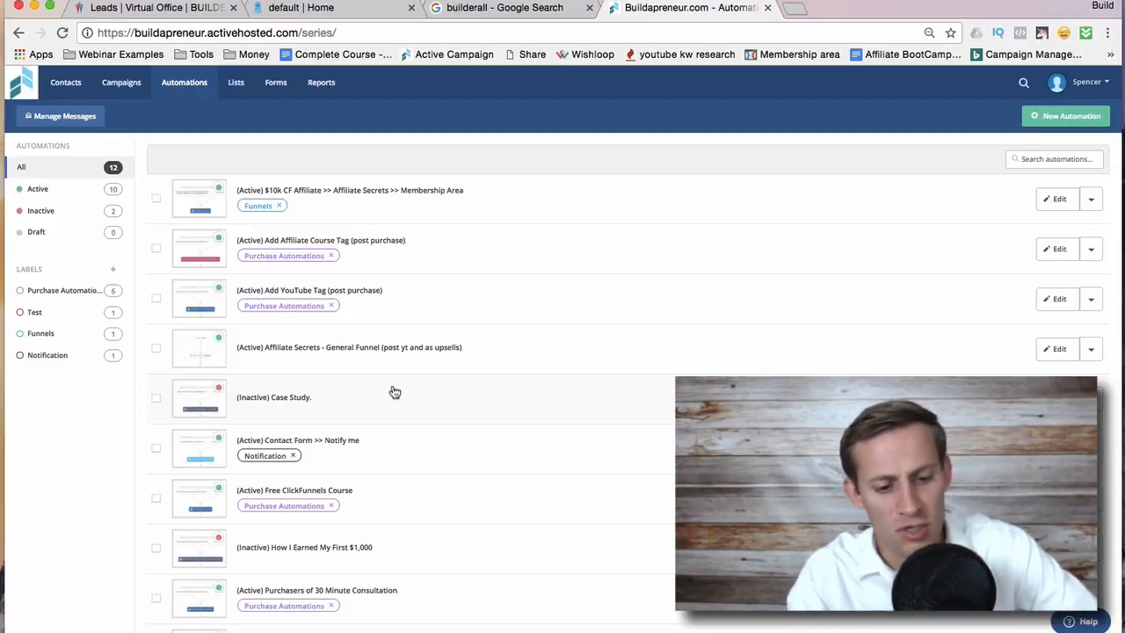
pyautogui.click(489, 370)
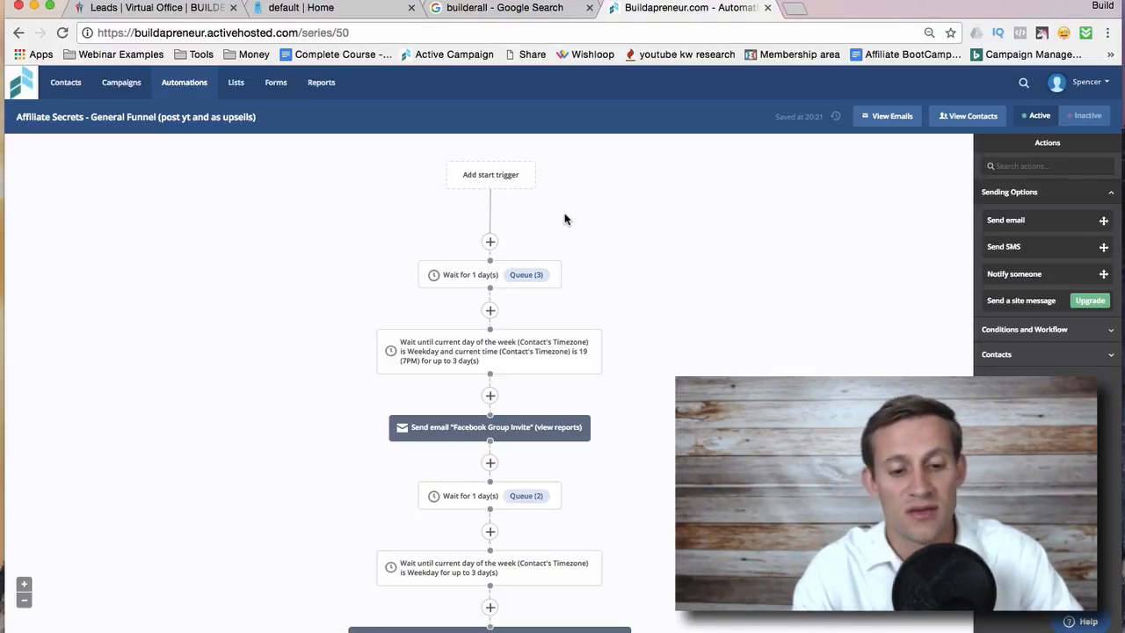
# Examine the wait conditions that precede and follow the "Facebook Group Invite" email in the funnel
pyautogui.scroll(-1, 592, 238)
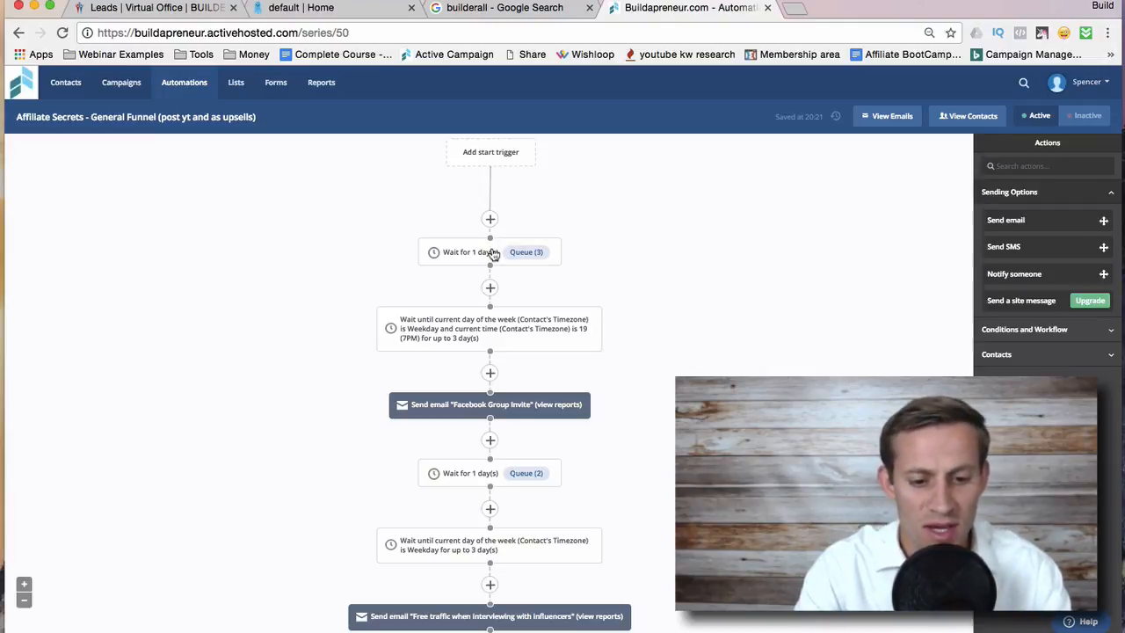
pyautogui.moveTo(494, 254)
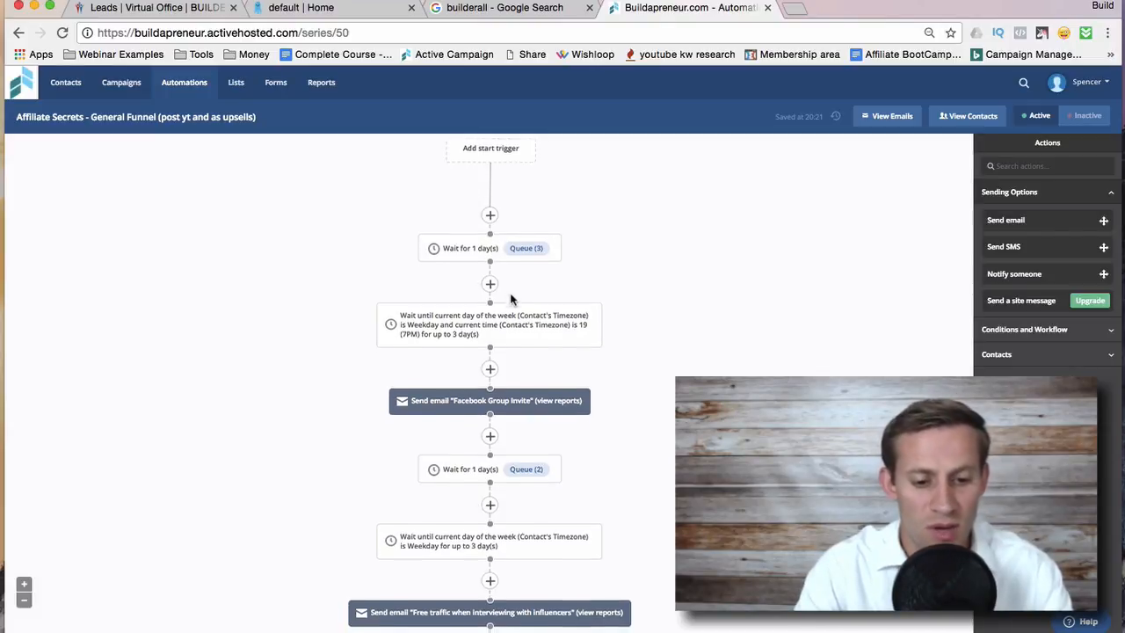
pyautogui.scroll(-1, 515, 296)
pyautogui.scroll(2, 561, 295)
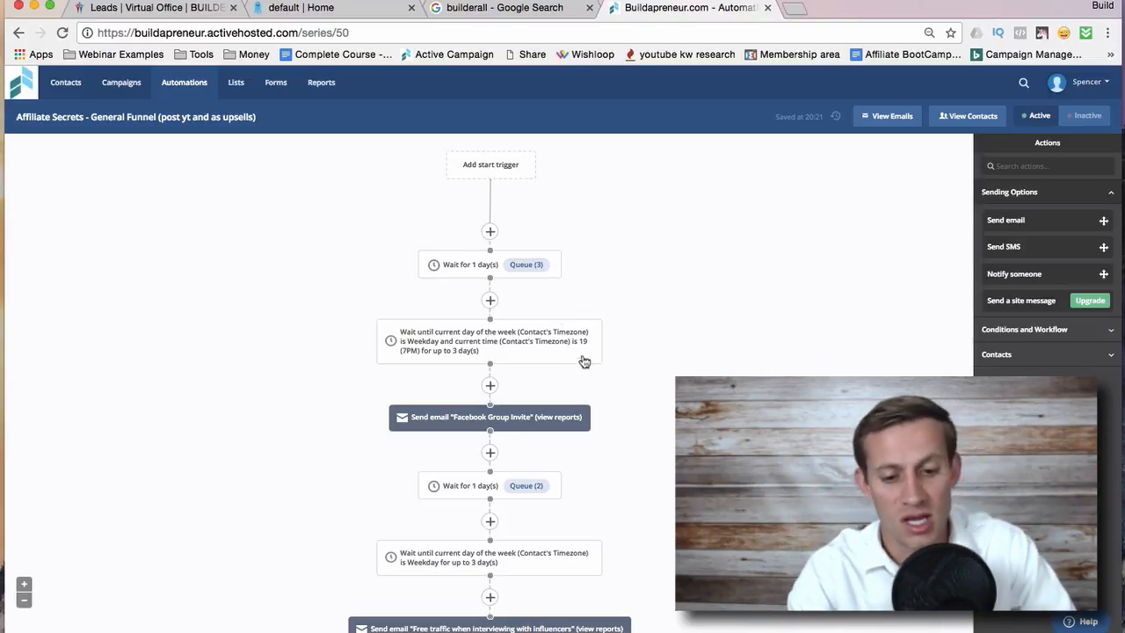
pyautogui.moveTo(578, 363)
pyautogui.scroll(-1, 501, 356)
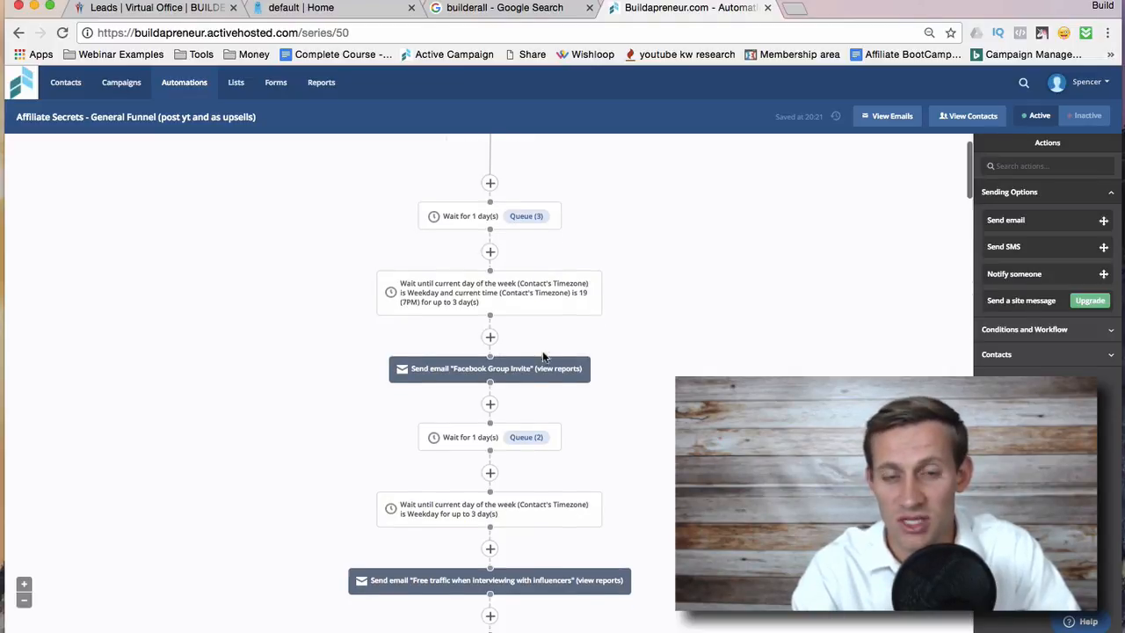
pyautogui.scroll(-1, 527, 360)
# View the report for the "Facebook Group Invite" email and return to the automation
pyautogui.moveTo(520, 372)
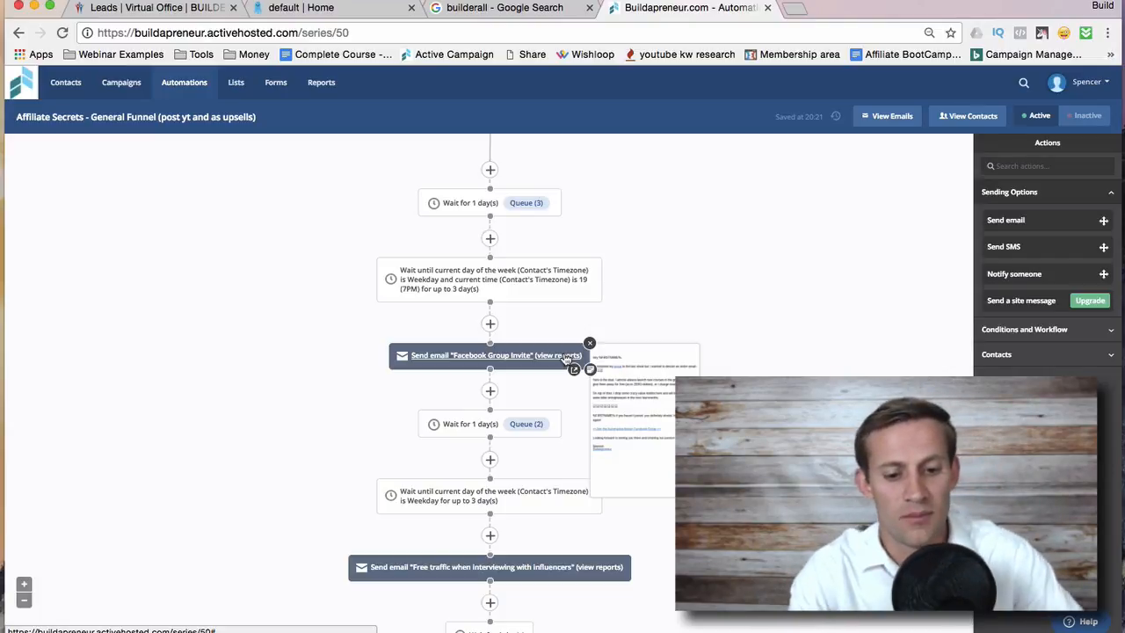
pyautogui.click(566, 356)
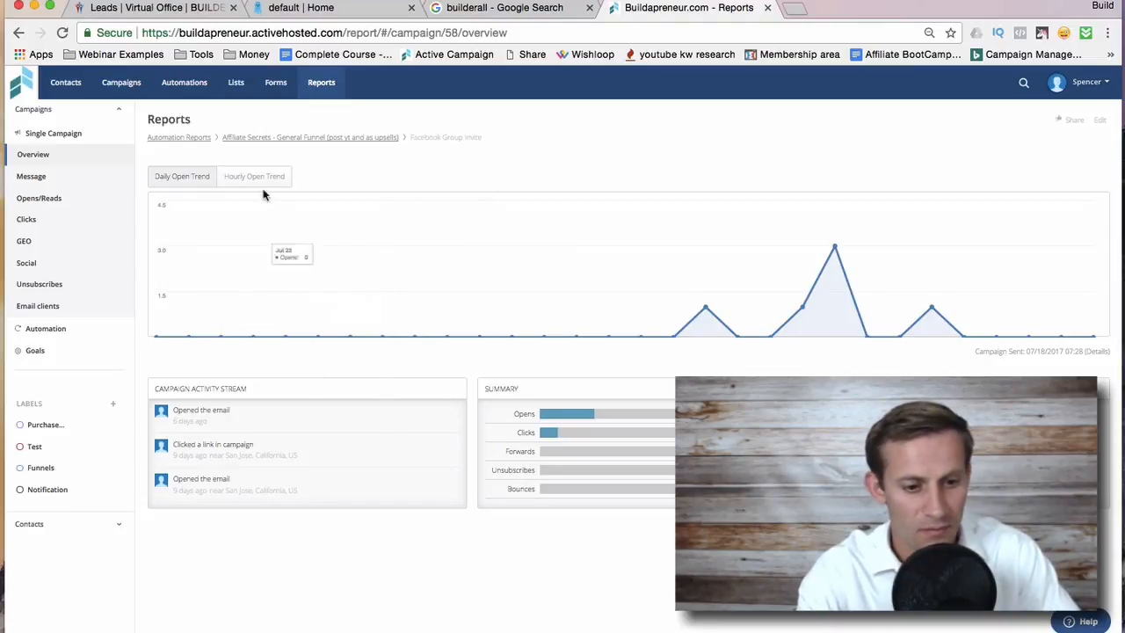
pyautogui.click(15, 33)
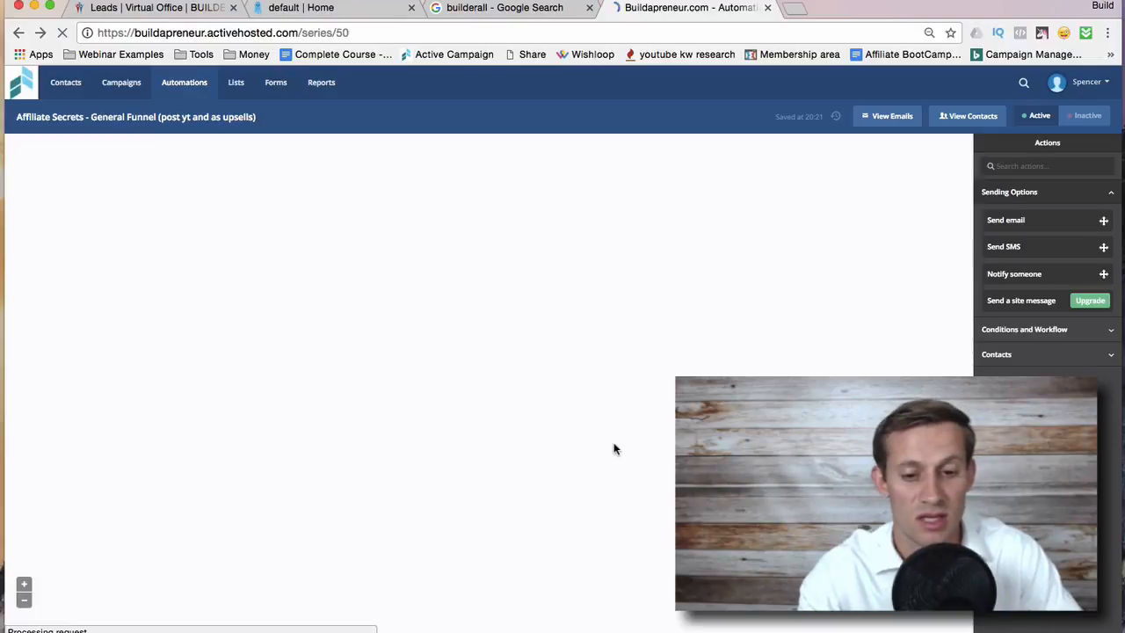
# Open the "Facebook Group Invite" email from its send step for editing in the email designer
pyautogui.scroll(-2, 613, 442)
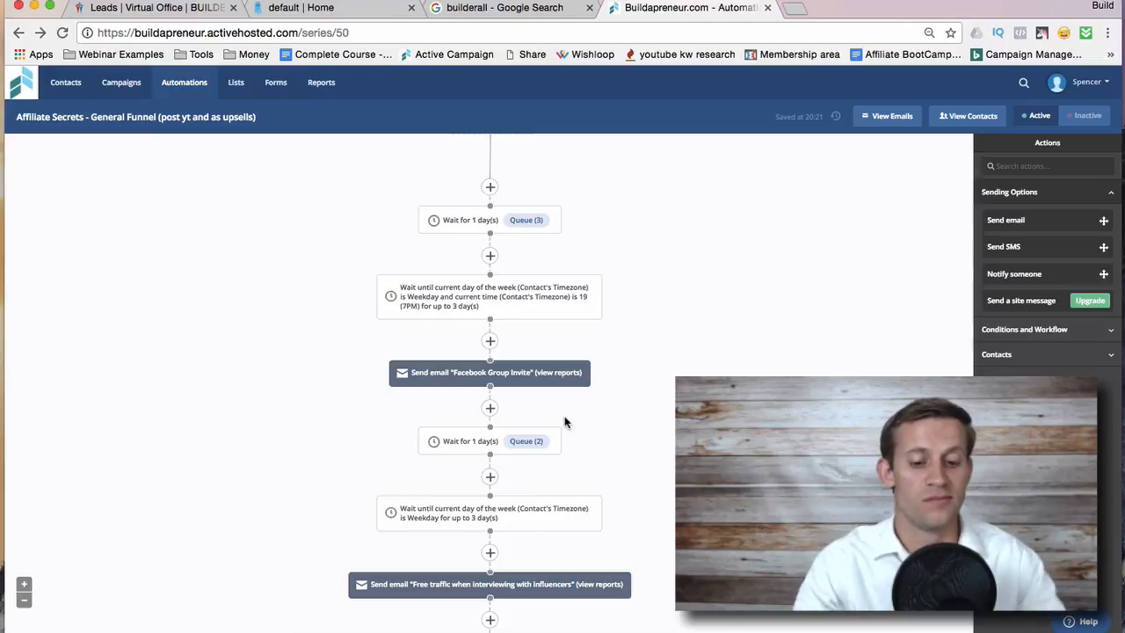
pyautogui.click(495, 377)
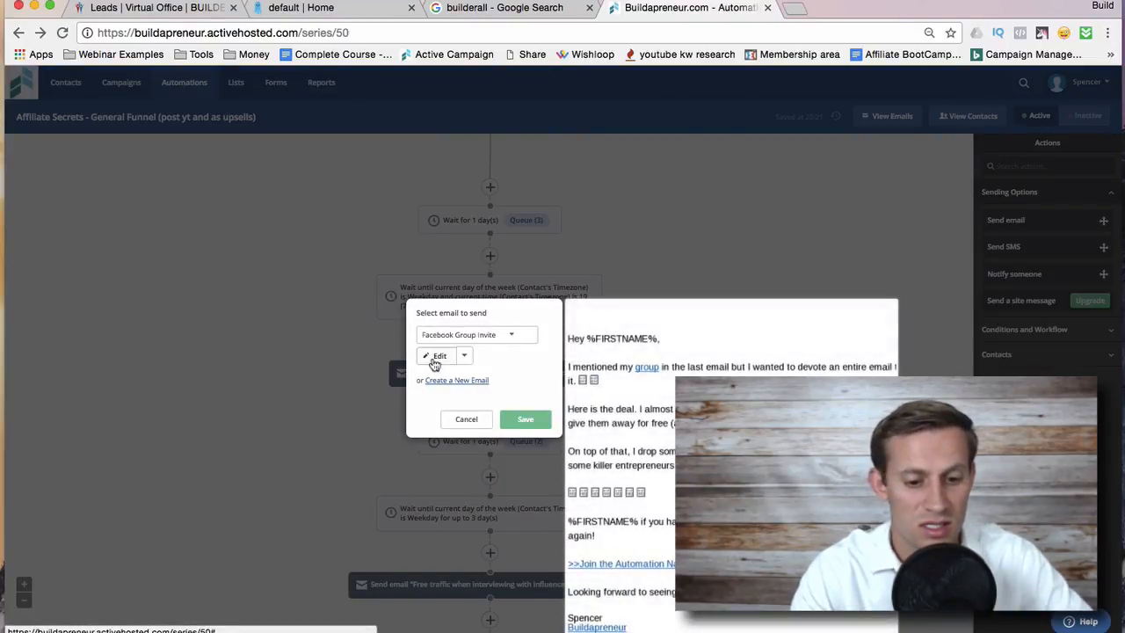
pyautogui.click(435, 362)
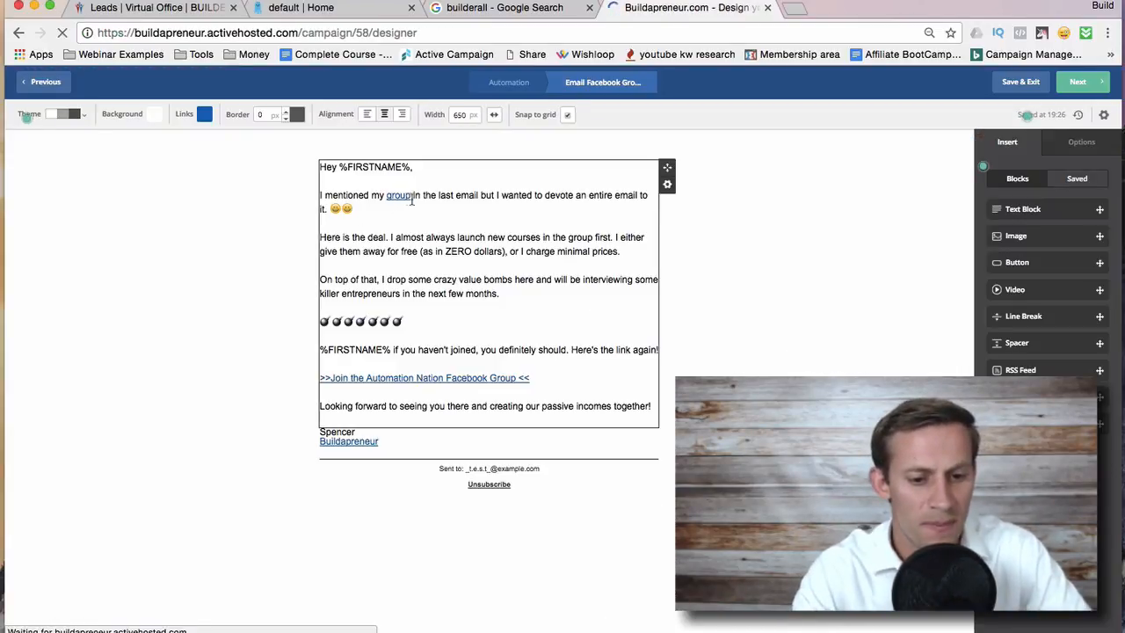
pyautogui.moveTo(412, 201); pyautogui.dragTo(382, 198)
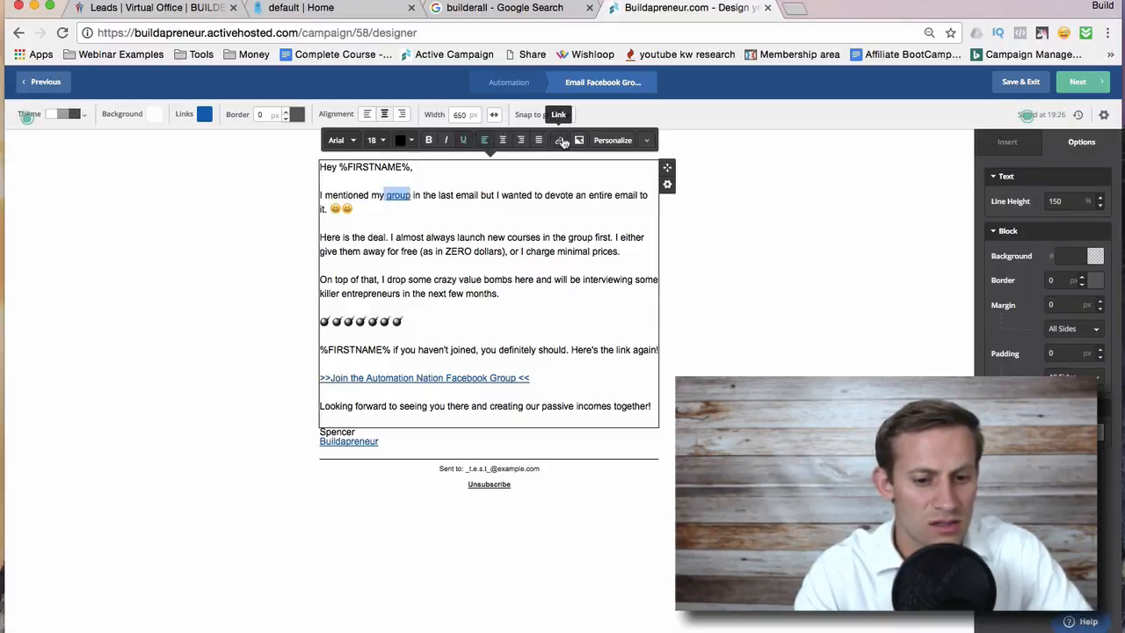
pyautogui.click(562, 141)
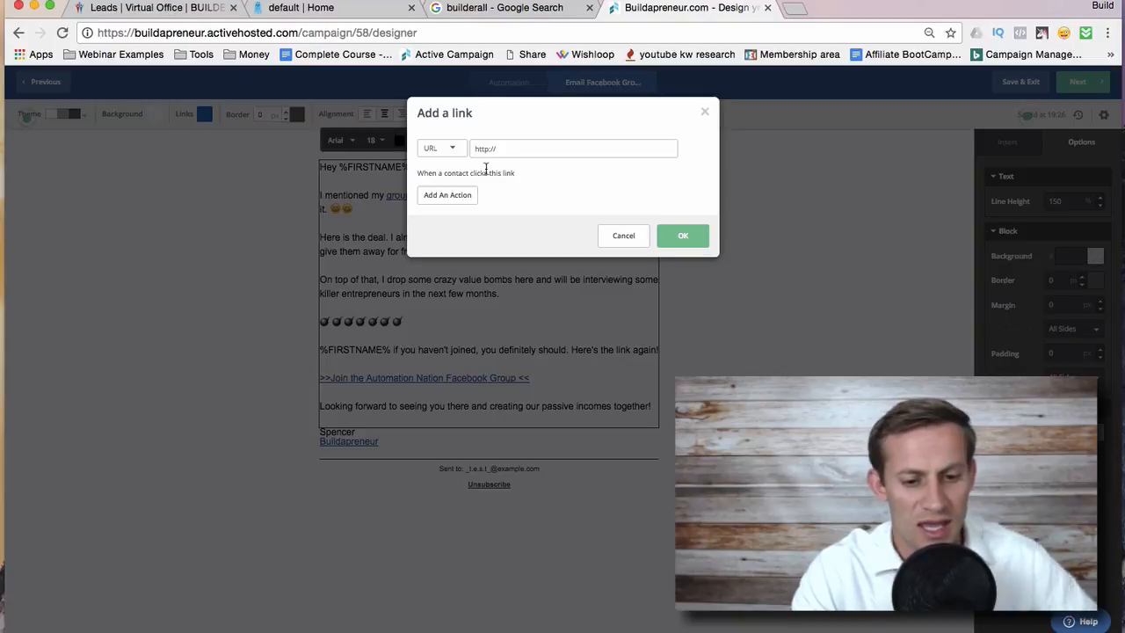
pyautogui.click(704, 112)
# Add an Add Tags action for contacts who click the link on the word "group" in the email's first paragraph
pyautogui.moveTo(411, 195); pyautogui.dragTo(387, 195)
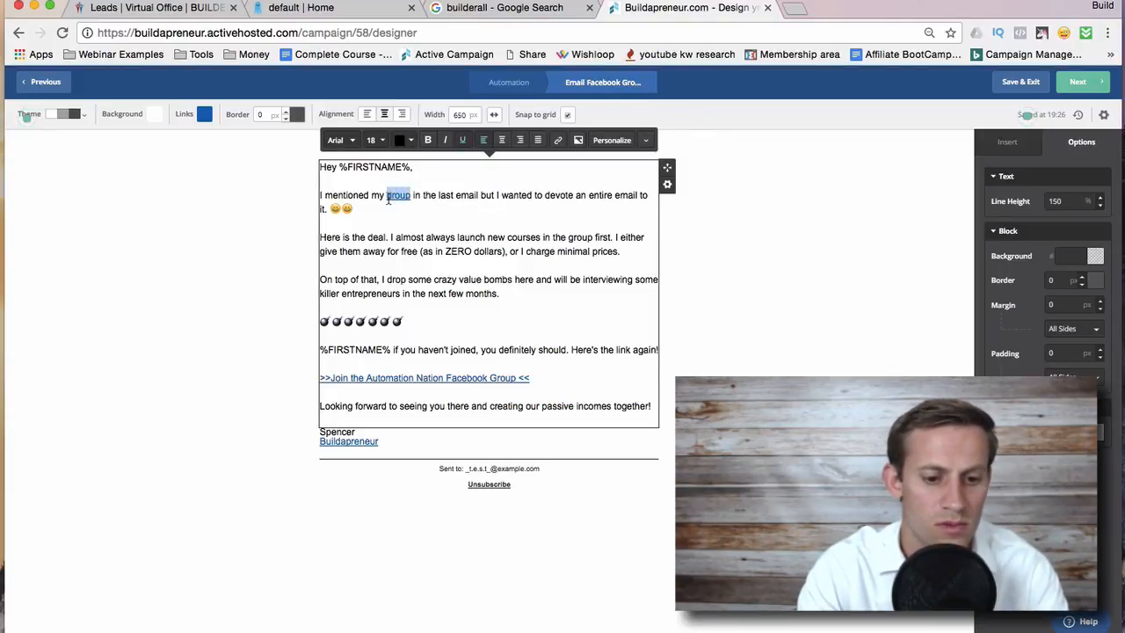
pyautogui.click(559, 140)
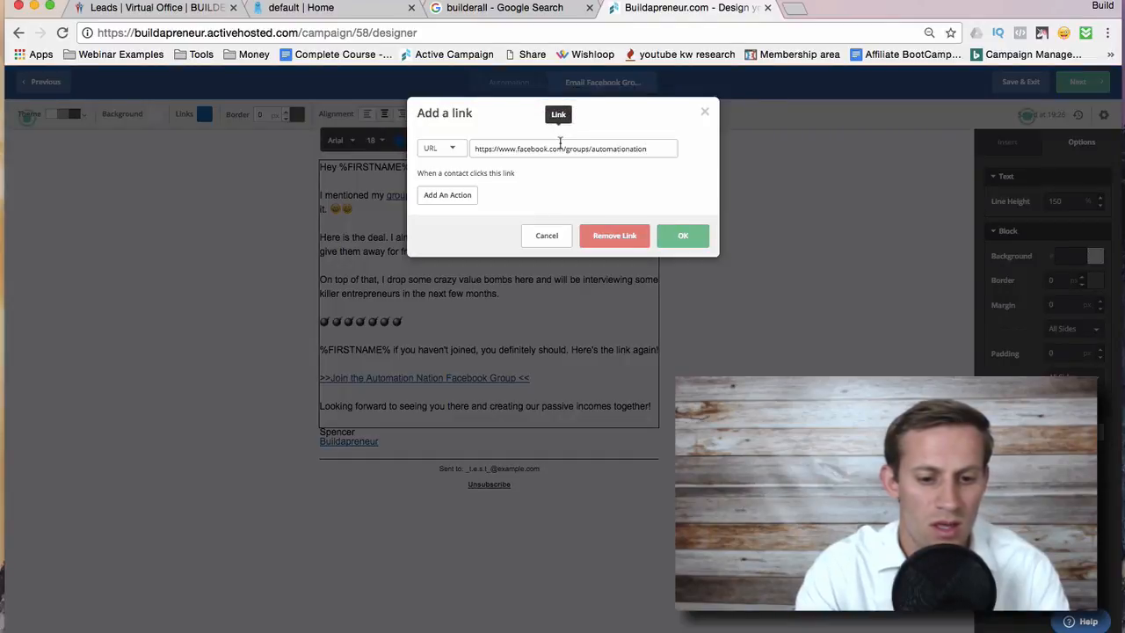
pyautogui.click(448, 195)
pyautogui.click(463, 201)
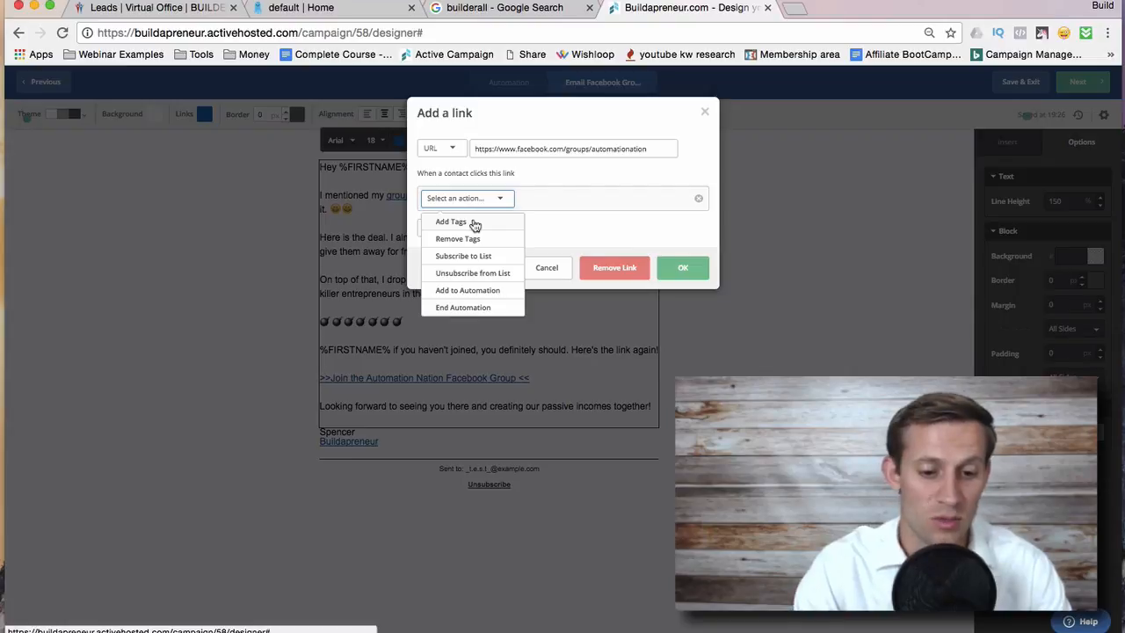
pyautogui.click(474, 223)
# Enter "Joined - FB group" as the tag applied when a contact clicks the link
pyautogui.click(553, 202)
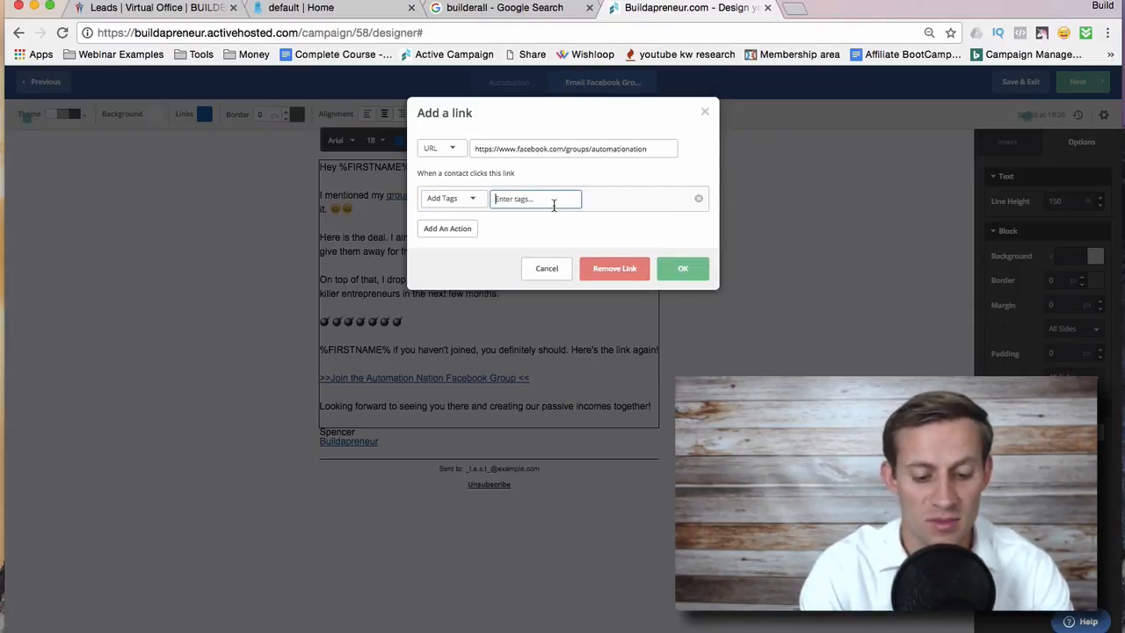
pyautogui.write('Joined-')
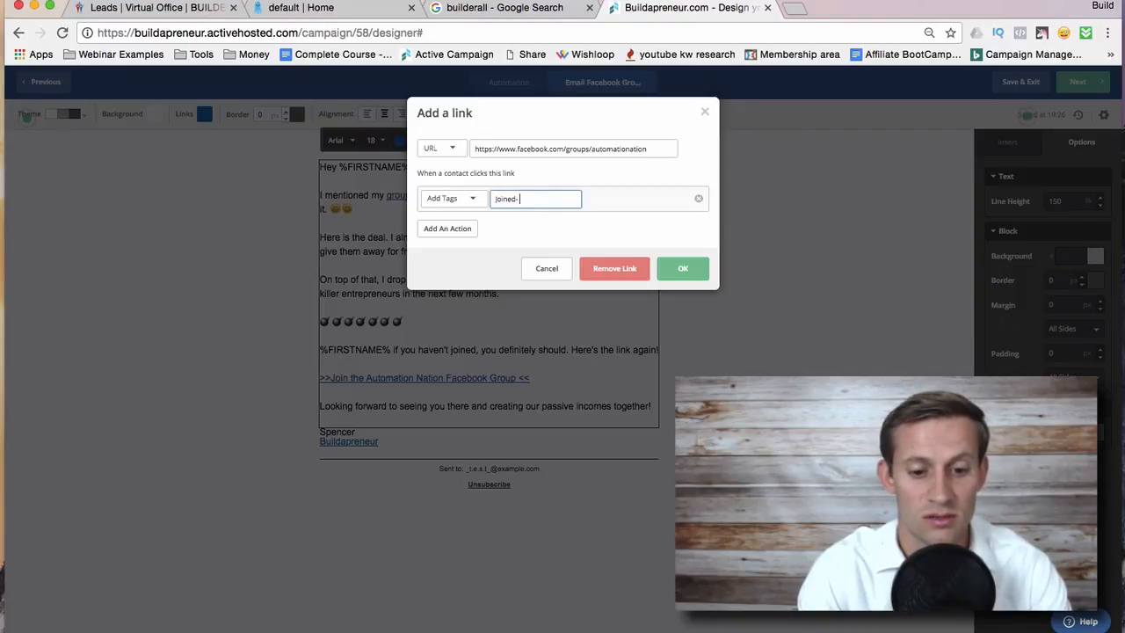
pyautogui.write(' FB group')
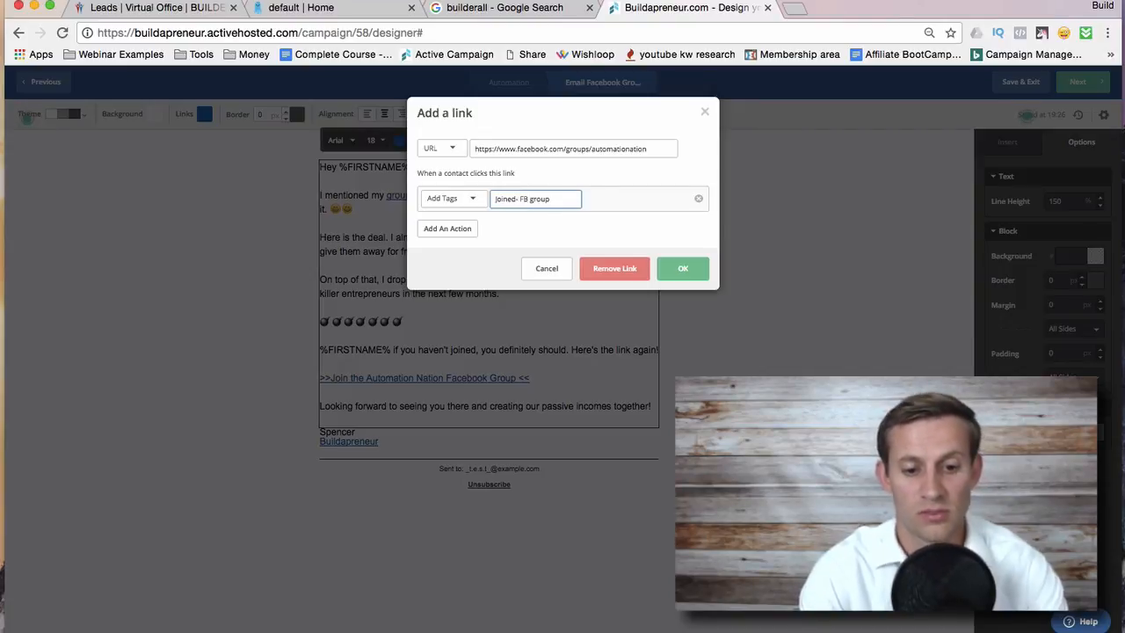
pyautogui.press('Left')
pyautogui.press('Left')
pyautogui.press('Left')
pyautogui.press('Left')
pyautogui.press('Left')
pyautogui.press('Left')
pyautogui.press('Left')
pyautogui.press('Left')
pyautogui.press('Left')
pyautogui.press('BackSpace')
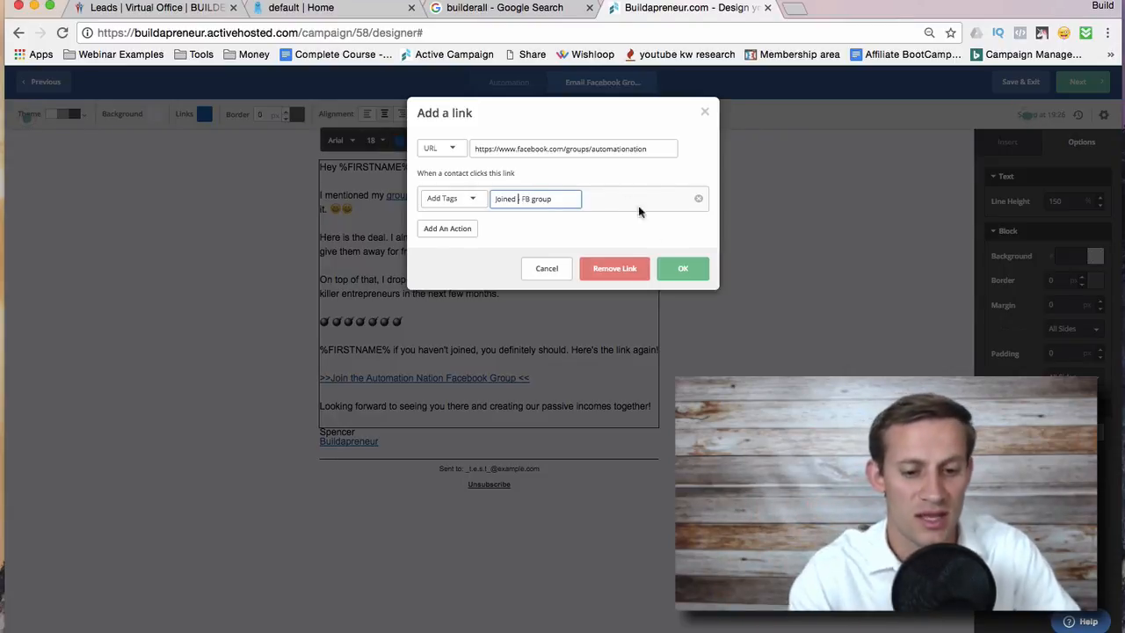
# Try to add a second action to the "group" link, and close the link settings without applying them
pyautogui.click(462, 231)
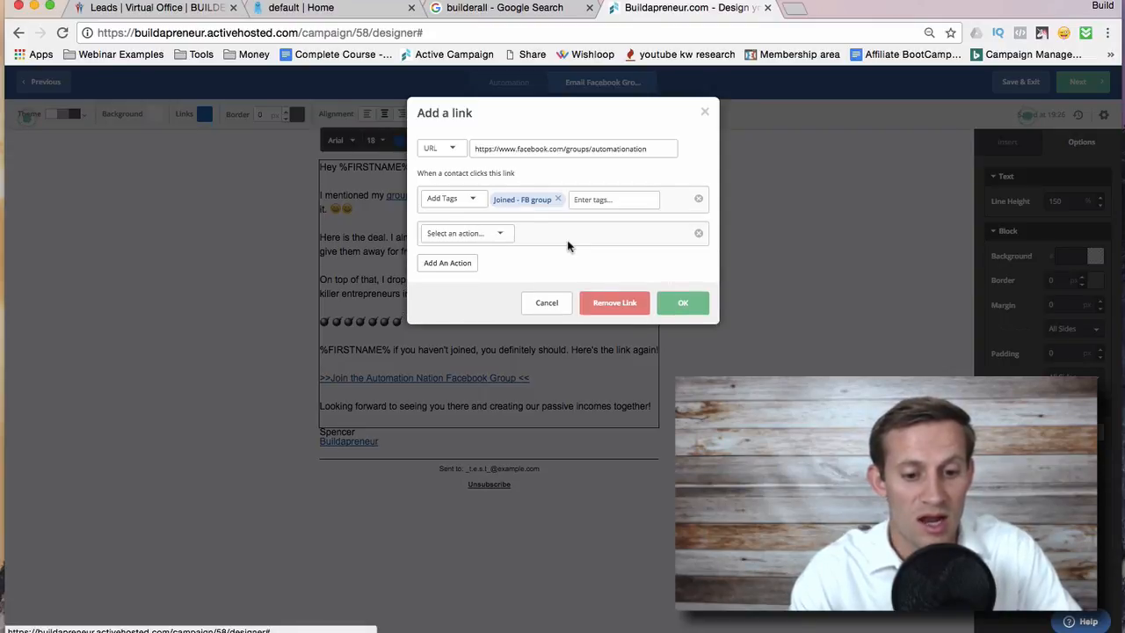
pyautogui.click(484, 234)
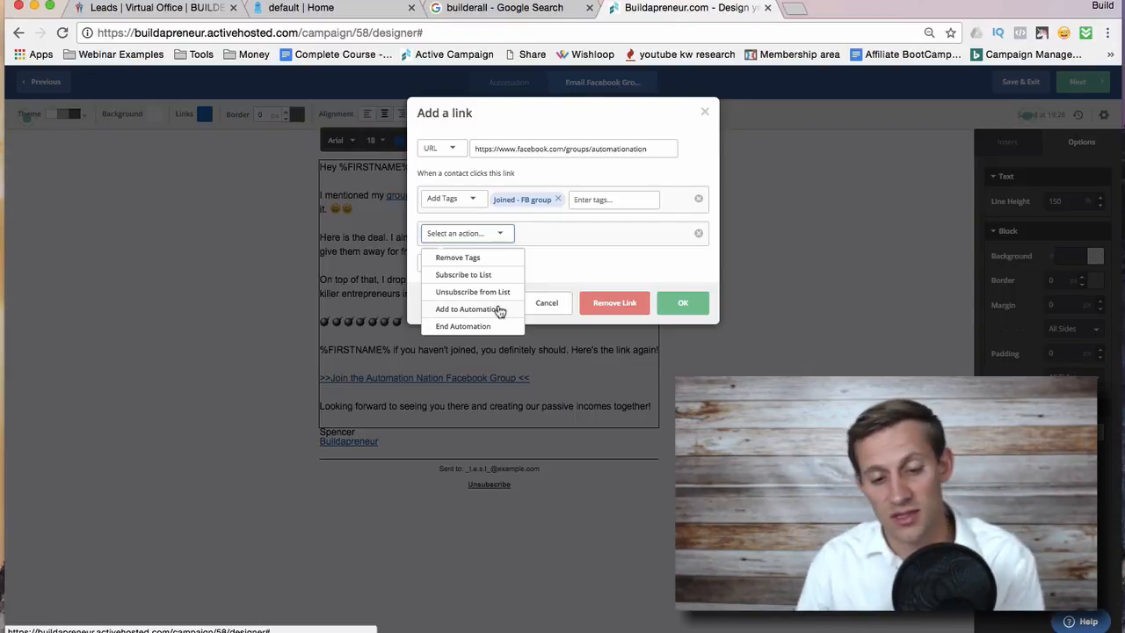
pyautogui.click(613, 259)
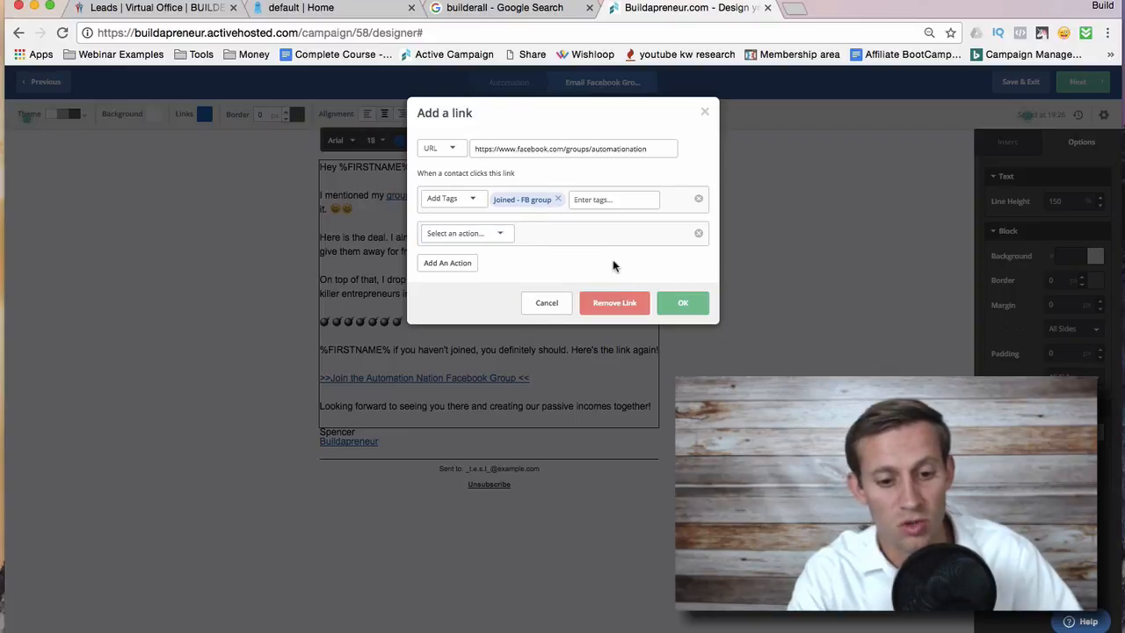
pyautogui.click(665, 303)
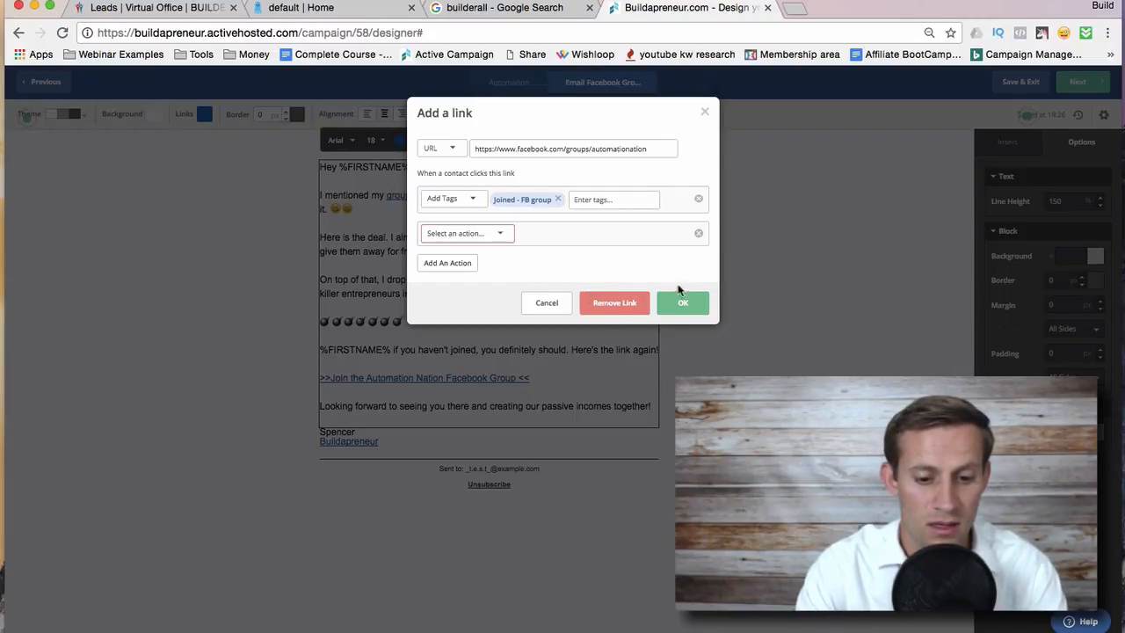
pyautogui.click(706, 114)
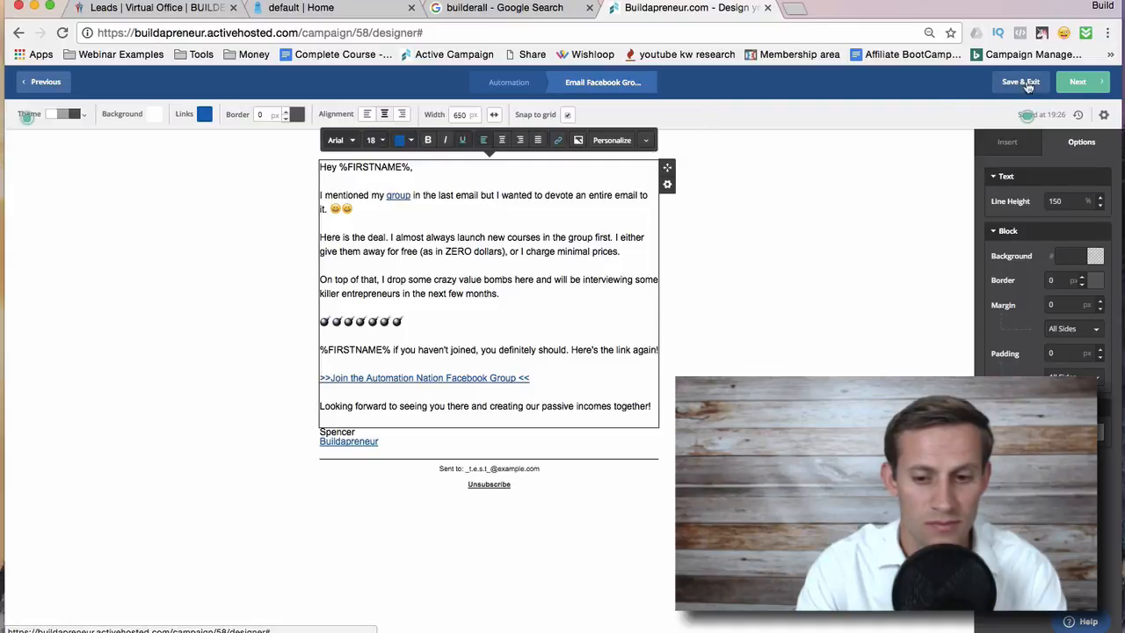
# Finish the "Facebook Group Invite" email editing through its summary page and return to the automation
pyautogui.click(760, 211)
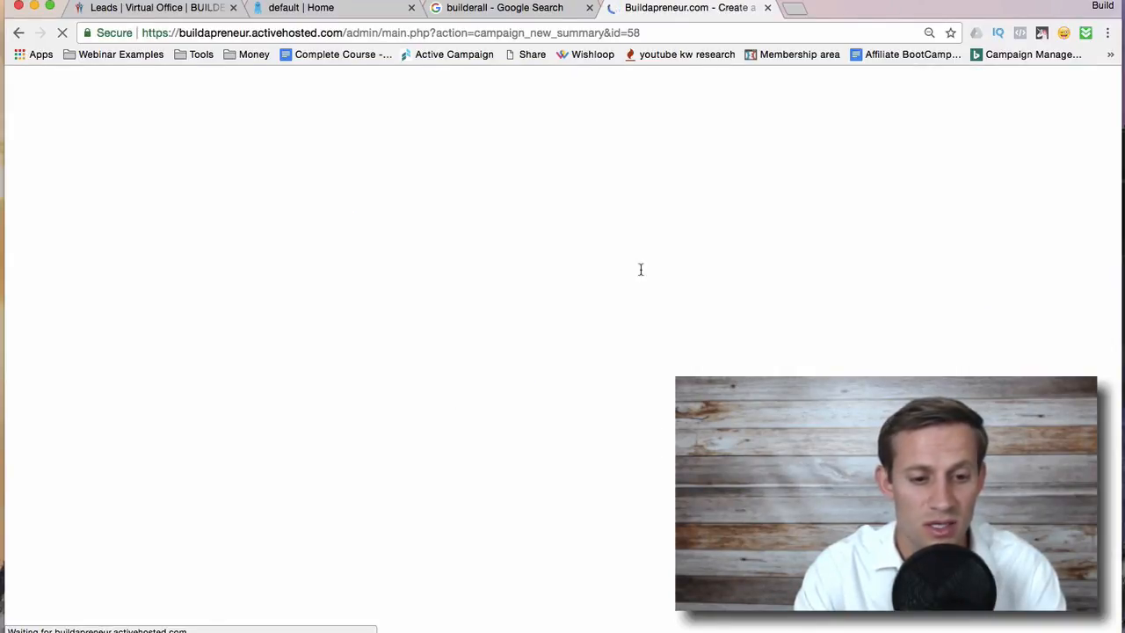
pyautogui.click(1096, 85)
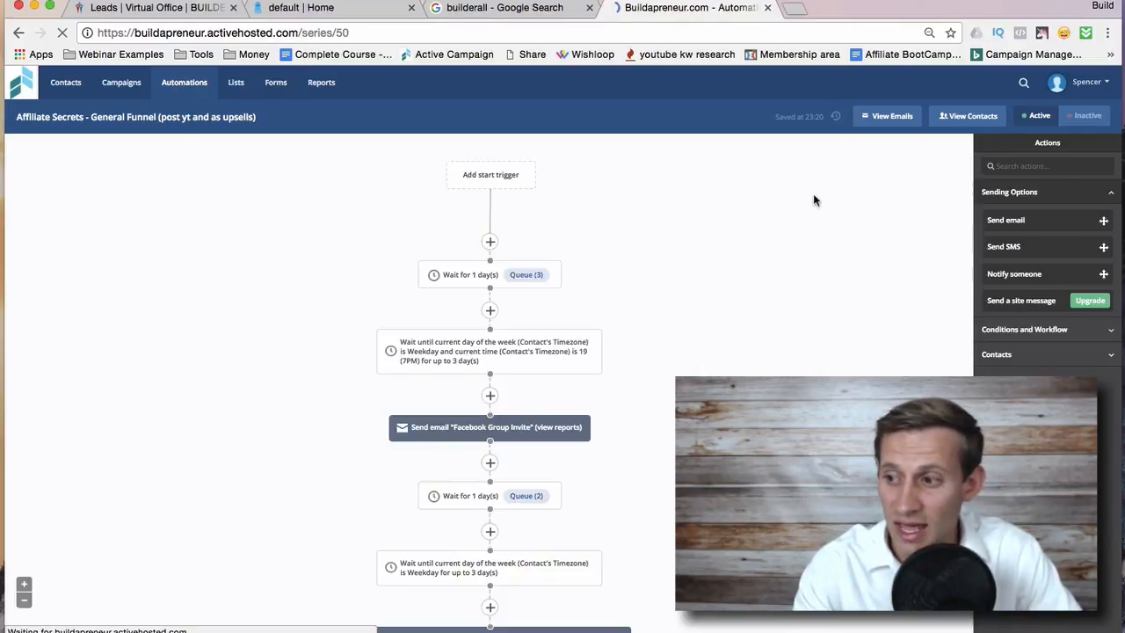
# Examine the conditional branches after the "Intro to SpeedLeads" email, which depend on campaign opens and link clicks
pyautogui.scroll(-5, 719, 327)
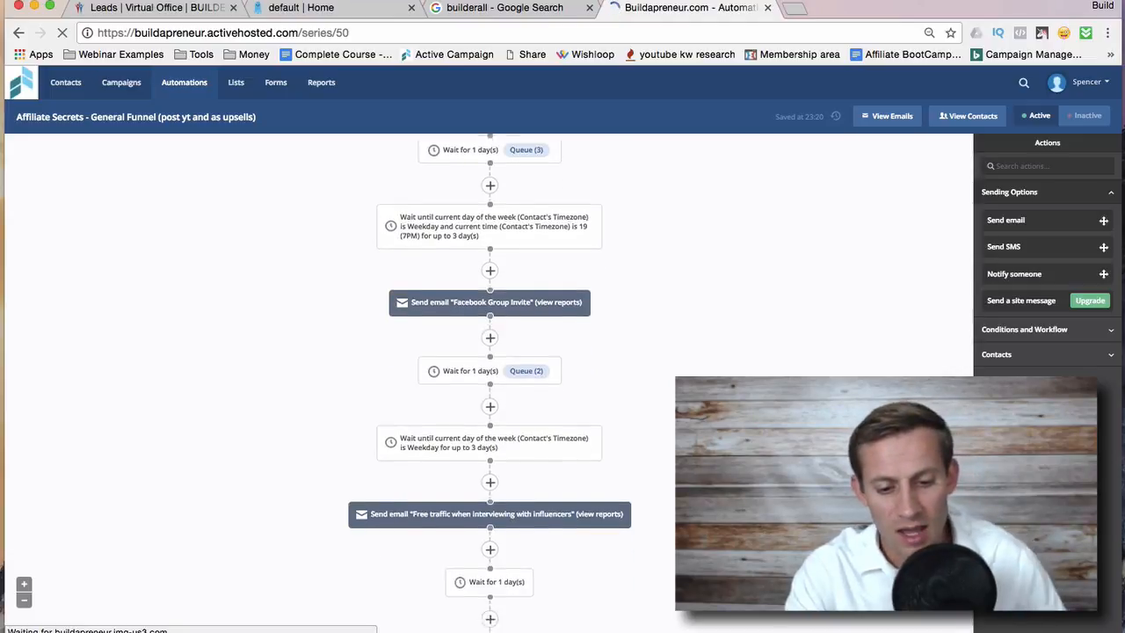
pyautogui.scroll(-5, 657, 362)
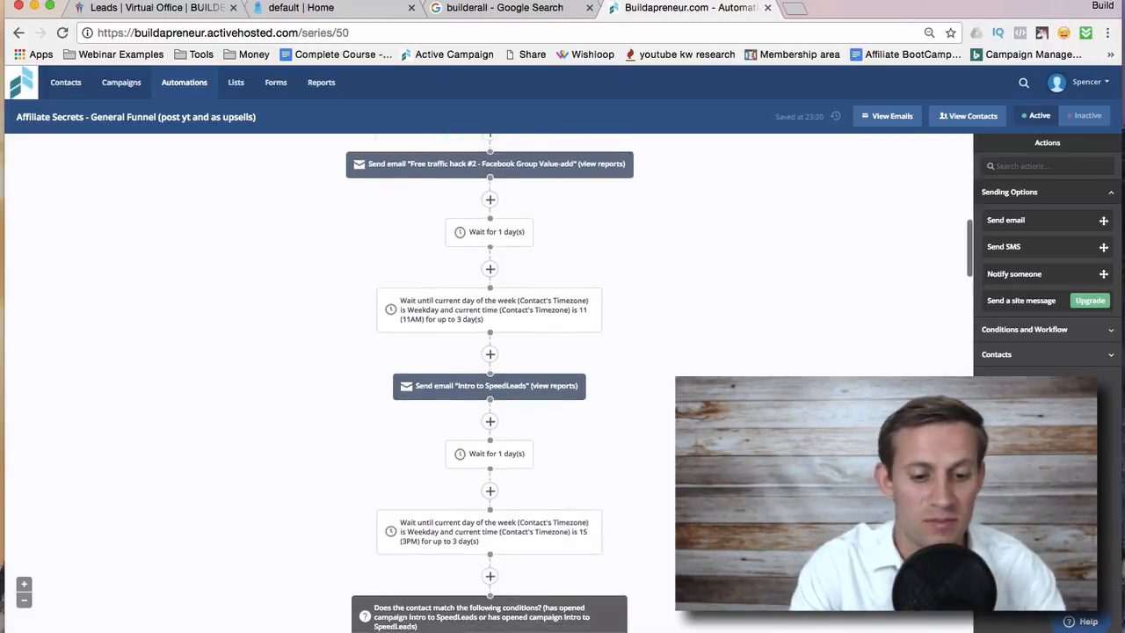
pyautogui.scroll(-3, 495, 387)
pyautogui.hscroll(3, 495, 386)
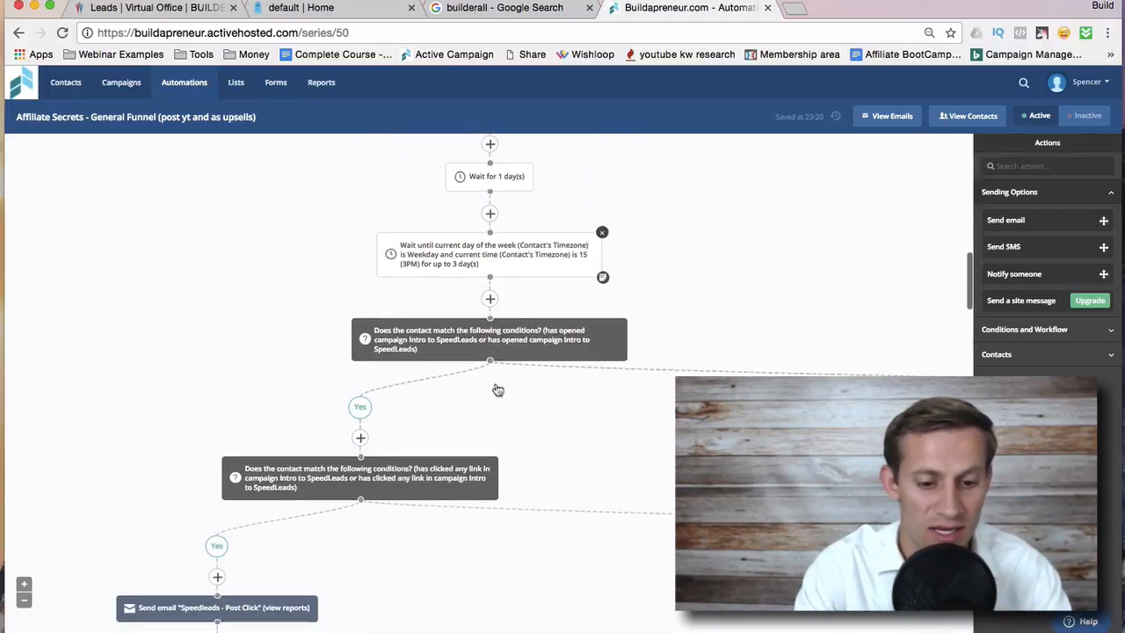
pyautogui.hscroll(5, 535, 409)
pyautogui.hscroll(-3, 430, 372)
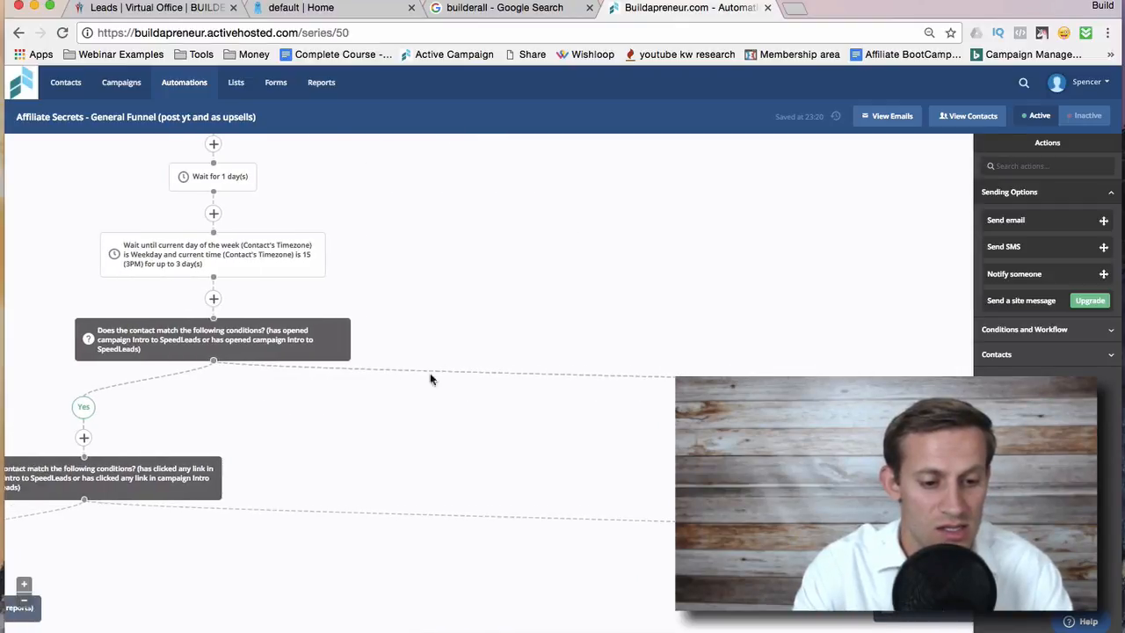
pyautogui.scroll(-2, 351, 385)
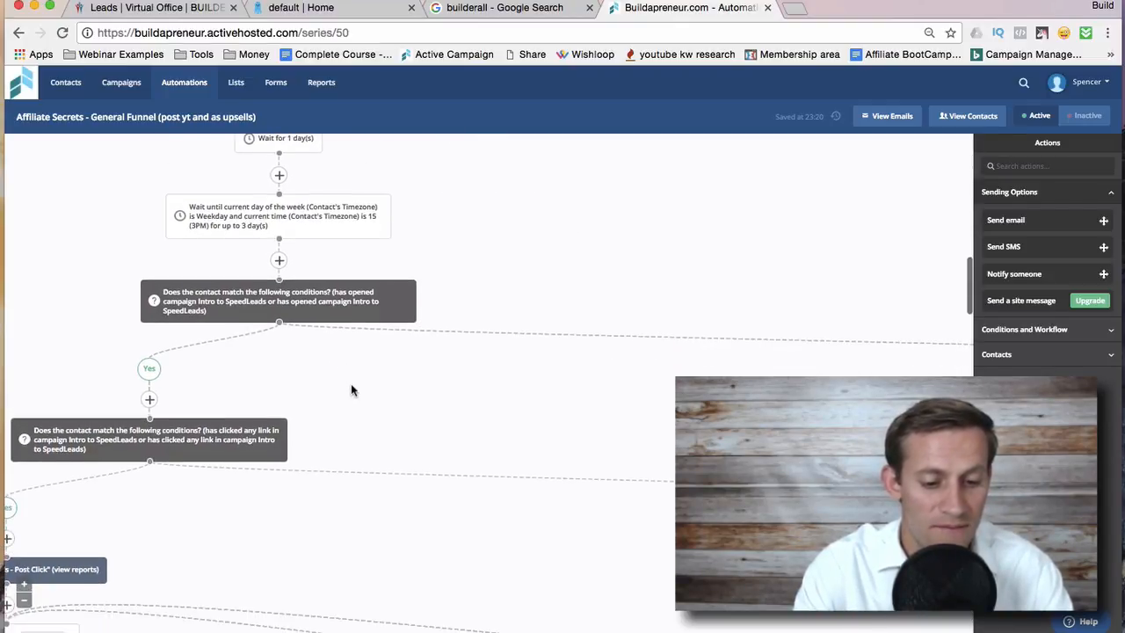
# Trace the Yes and No branches of the "Intro to SpeedLeads" open condition, including the "Speed Leads Intro (Attempt # 2)" email
pyautogui.scroll(-7, 290, 457)
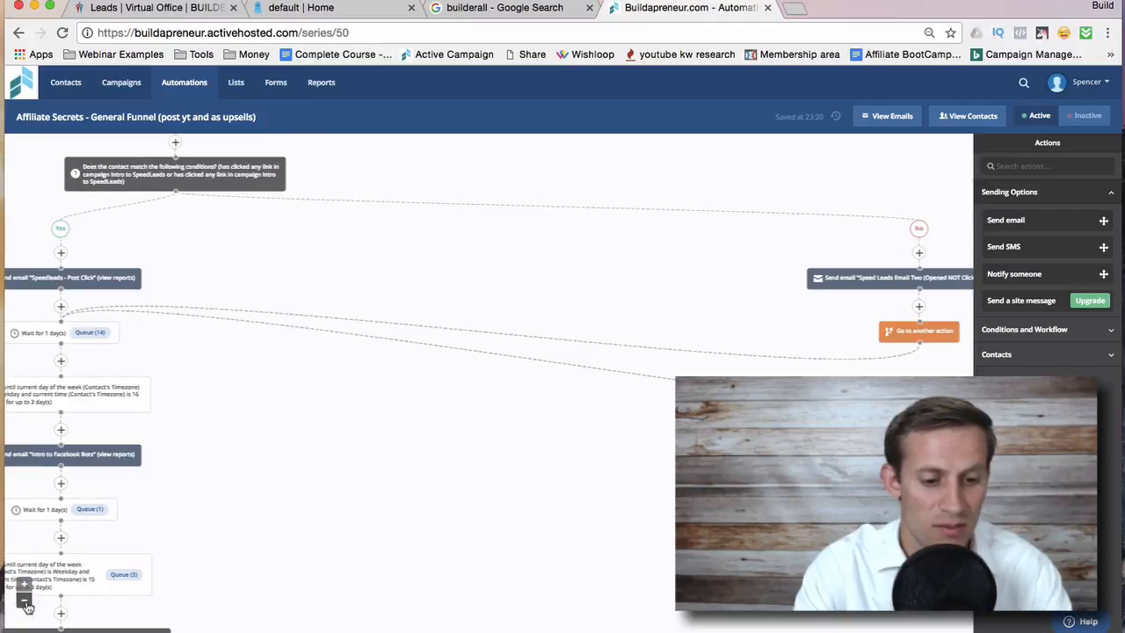
pyautogui.scroll(2, 242, 516)
pyautogui.hscroll(-3, 241, 516)
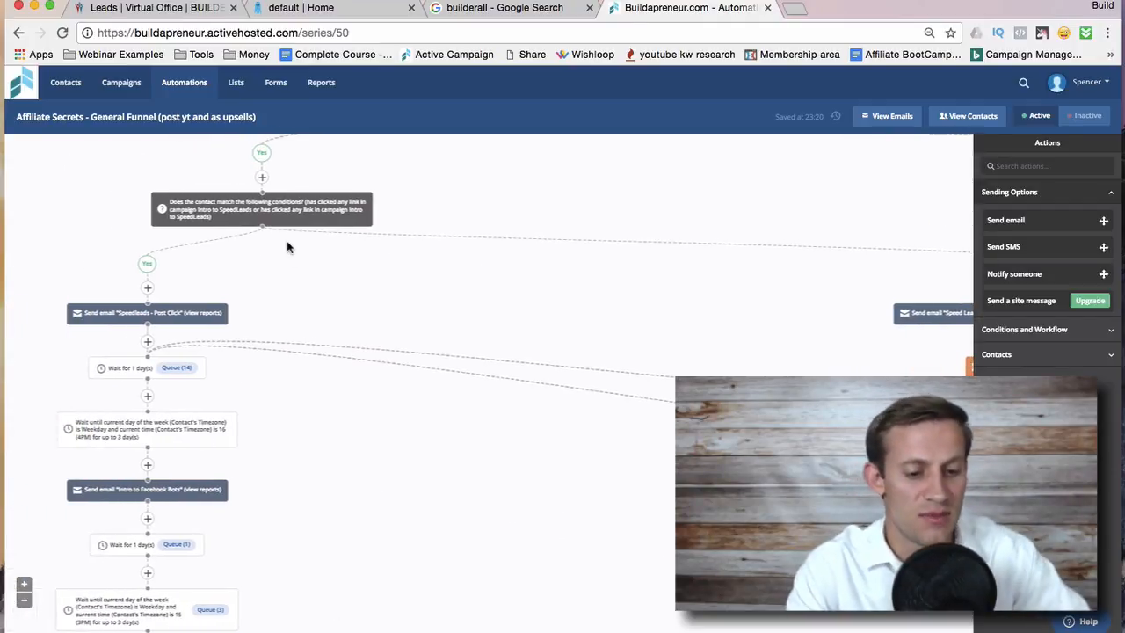
pyautogui.scroll(4, 343, 228)
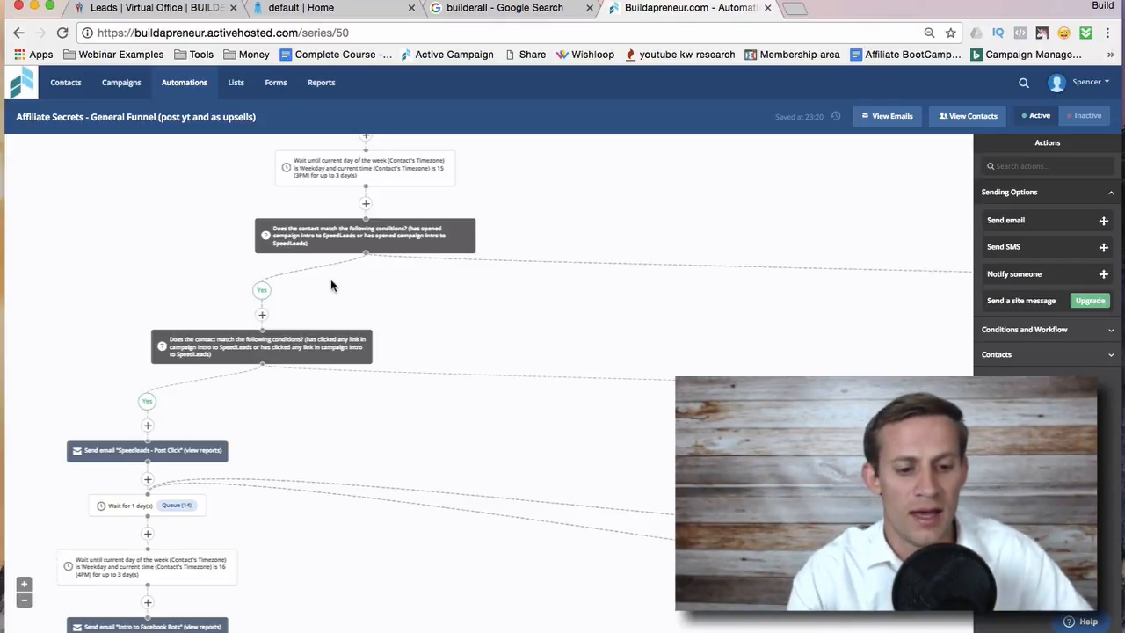
pyautogui.hscroll(5, 342, 284)
pyautogui.hscroll(3, 403, 269)
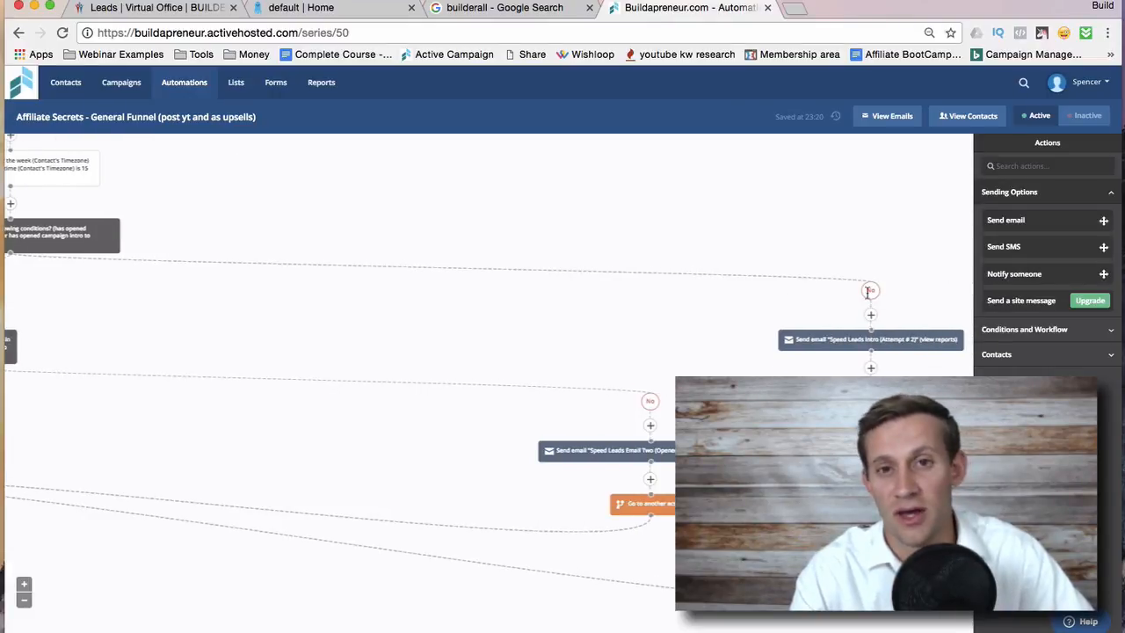
pyautogui.moveTo(888, 348)
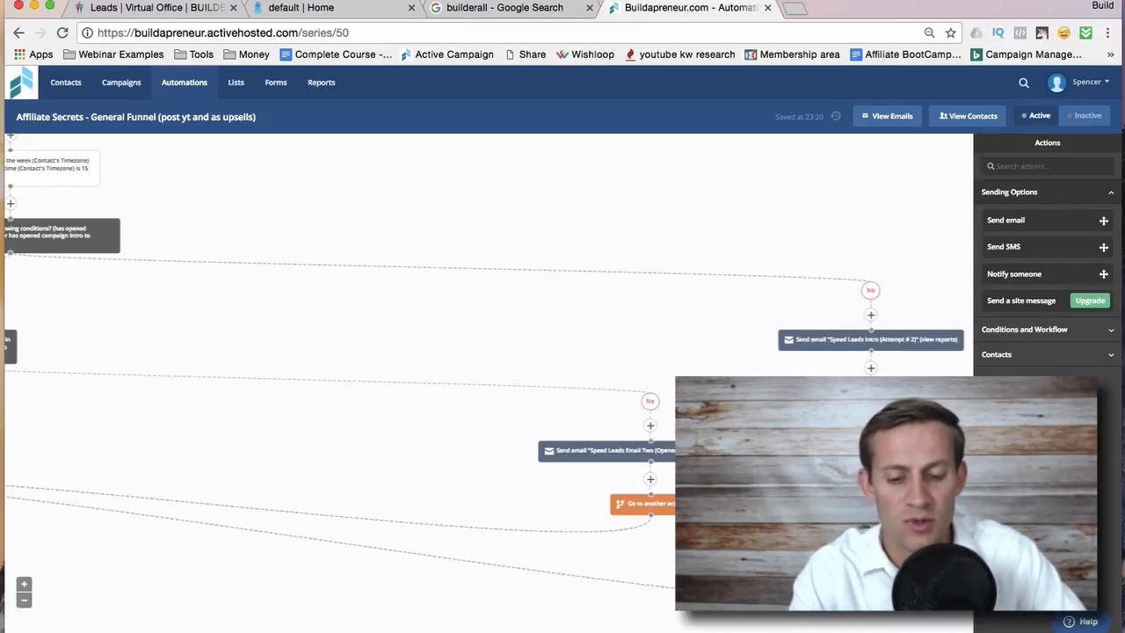
pyautogui.hscroll(-2, 888, 349)
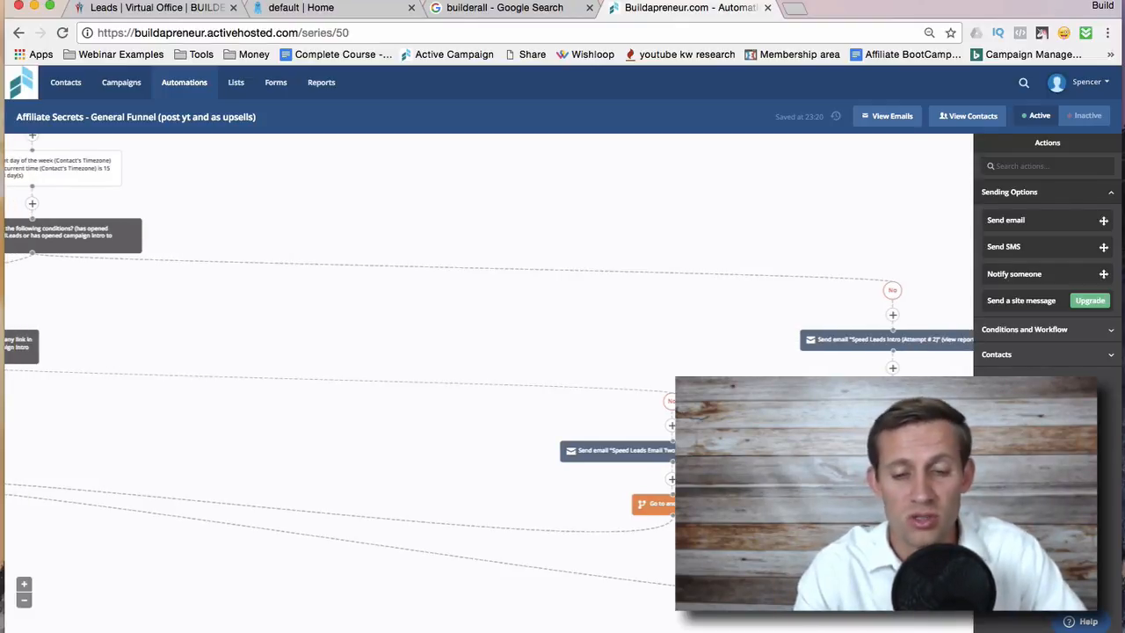
pyautogui.hscroll(-10, 510, 386)
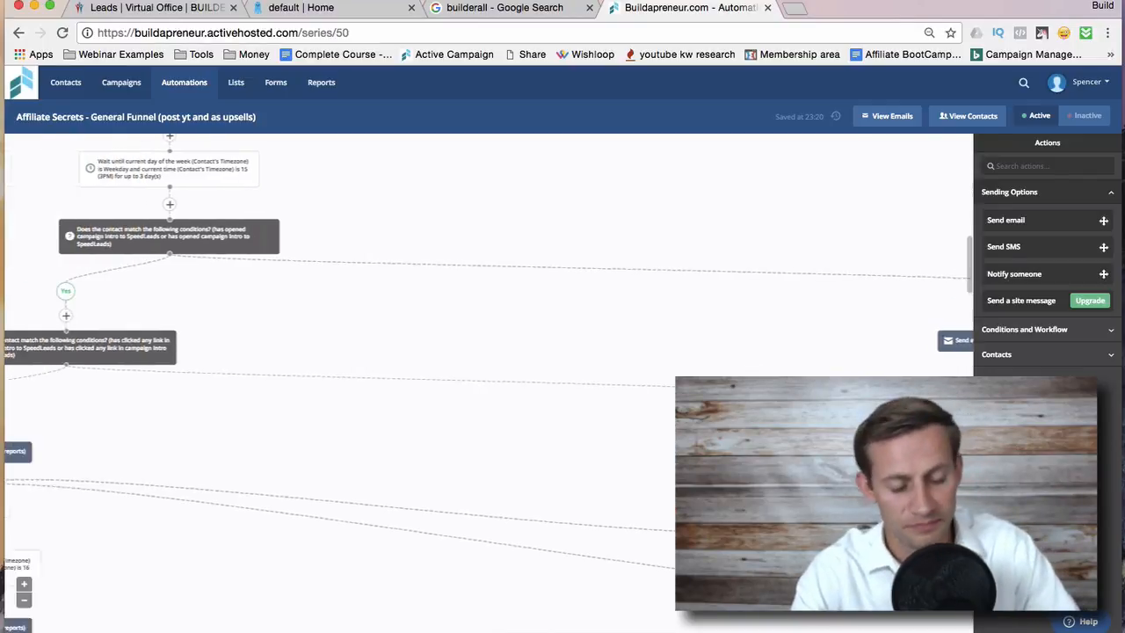
# Review the Yes path from the "Intro to SpeedLeads" conditions through the "Speedleads - Post Click" email and its follow-up waits
pyautogui.scroll(-3, 479, 479)
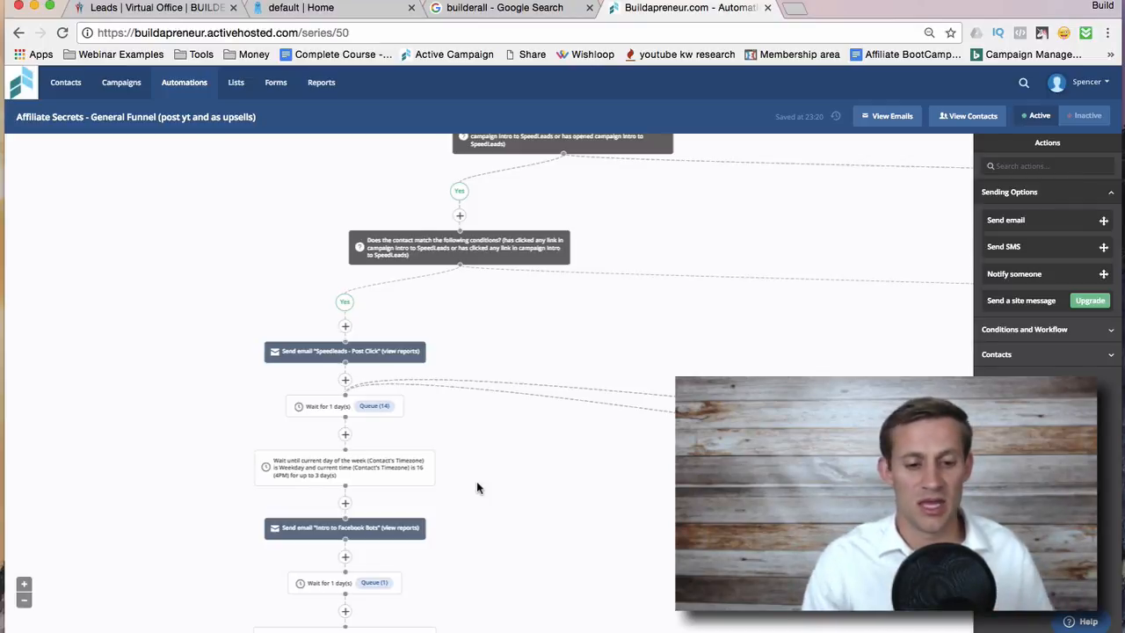
pyautogui.scroll(-5, 479, 488)
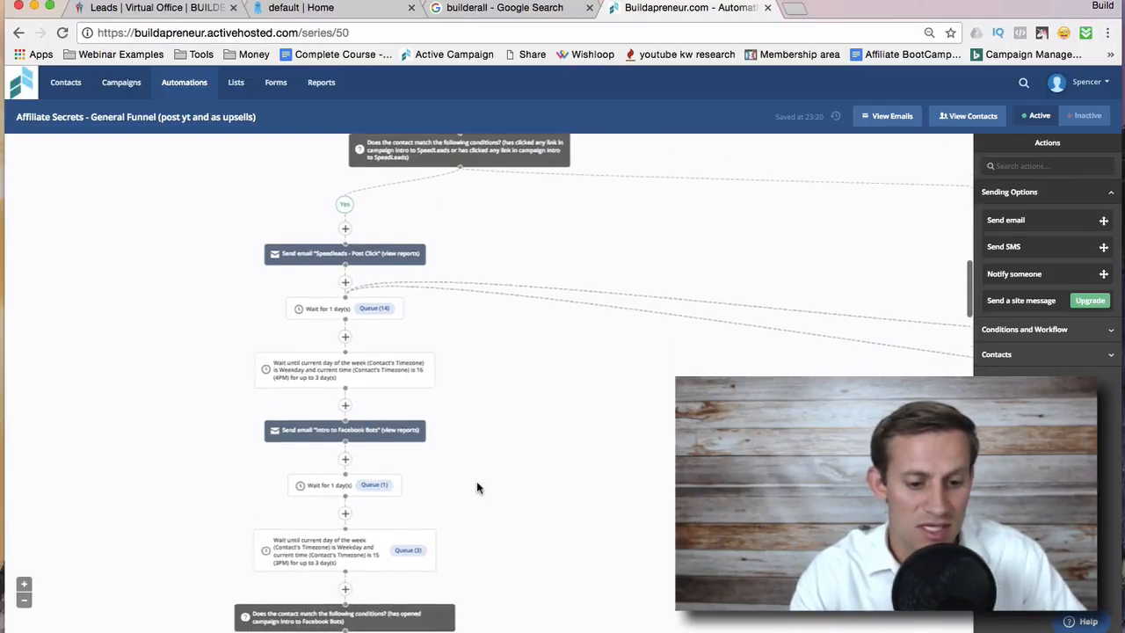
pyautogui.scroll(8, 477, 486)
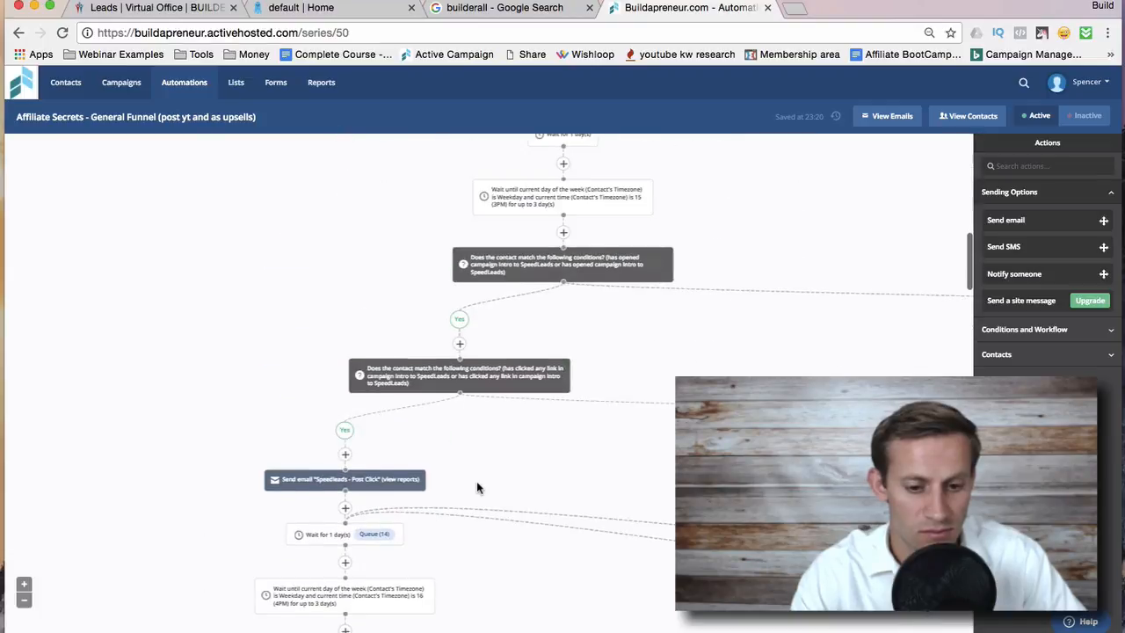
pyautogui.hscroll(4, 477, 487)
pyautogui.hscroll(-2, 477, 481)
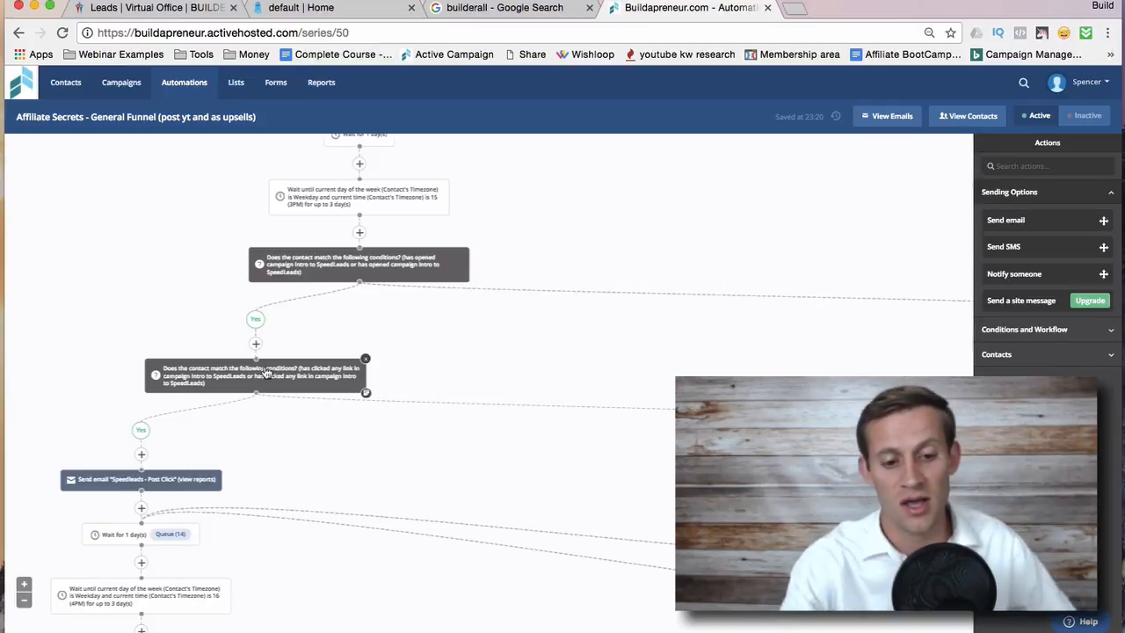
pyautogui.hscroll(-5, 284, 414)
pyautogui.scroll(-1, 284, 415)
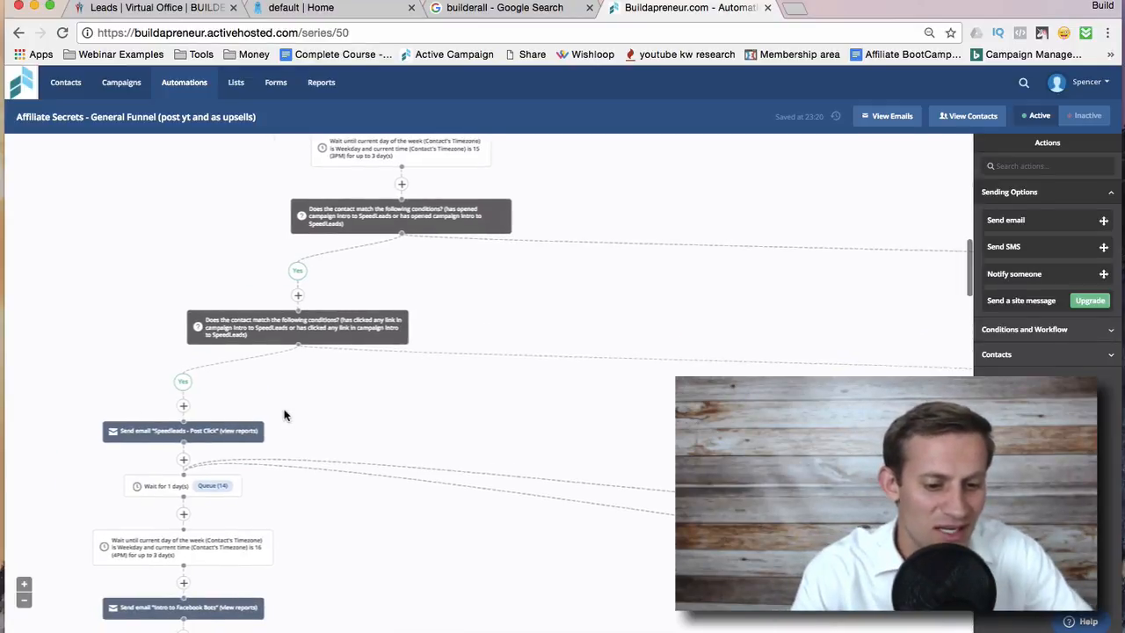
pyautogui.scroll(-1, 521, 420)
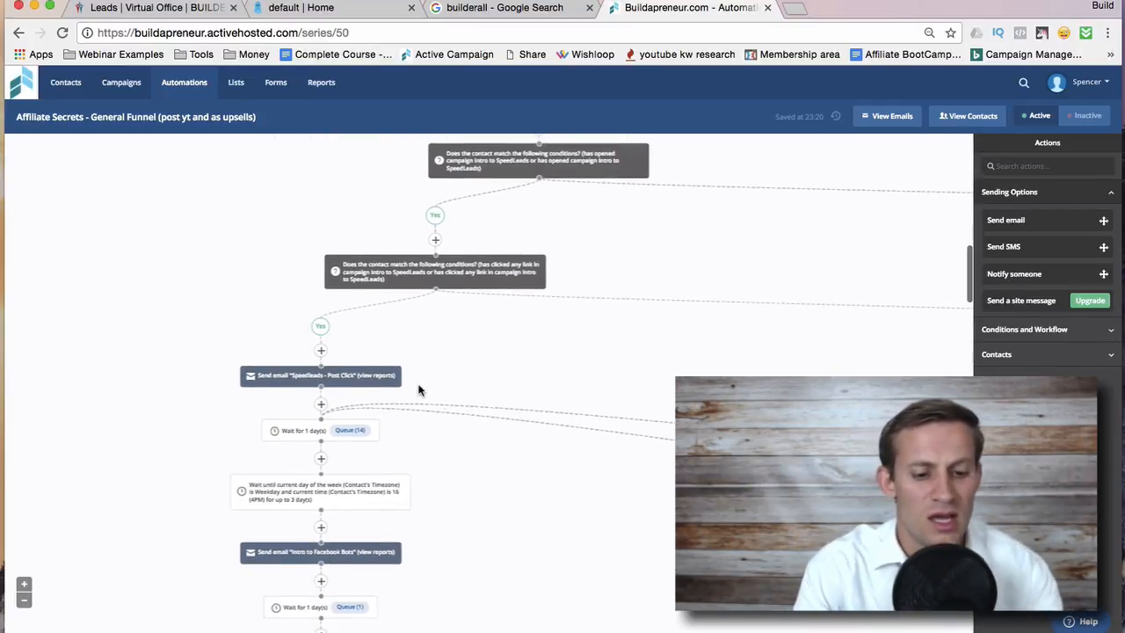
# Compare the No-branch emails "Speed Leads Email Two (Opened NOT Clicked)" and "Speed Leads Intro (Attempt # 2)" with the Yes path
pyautogui.hscroll(10, 575, 305)
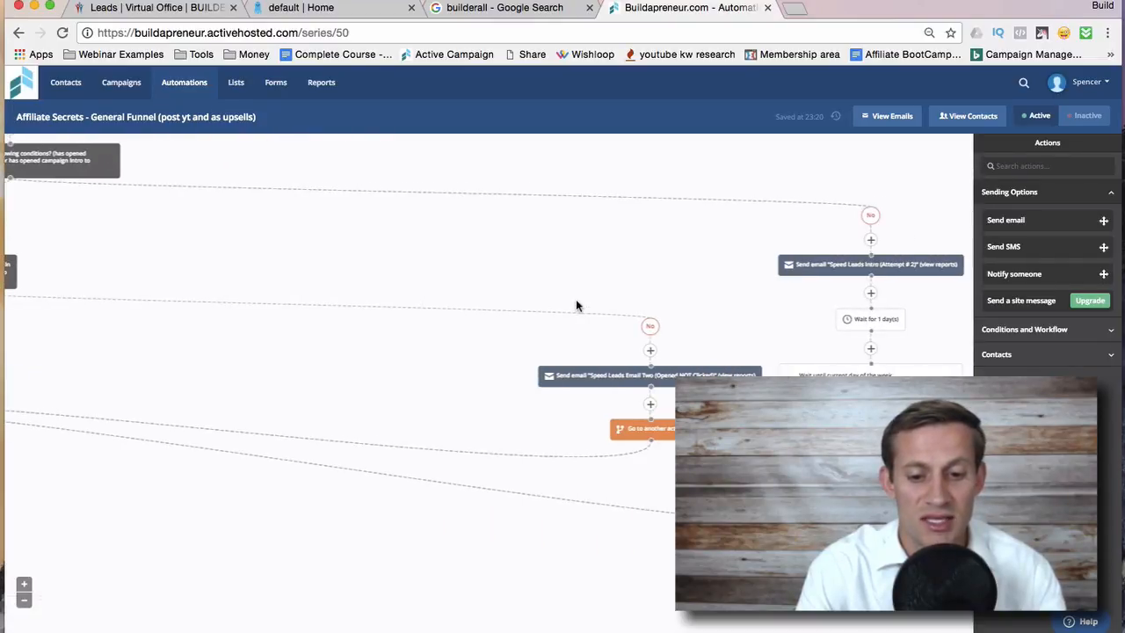
pyautogui.hscroll(-7, 576, 305)
pyautogui.hscroll(7, 677, 282)
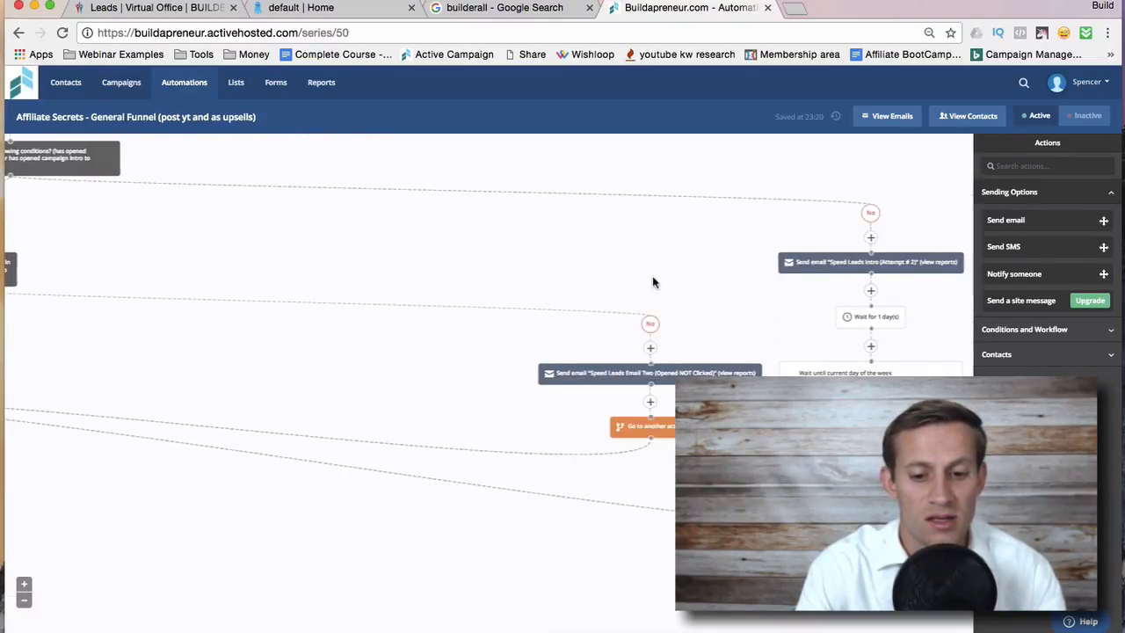
pyautogui.scroll(1, 402, 274)
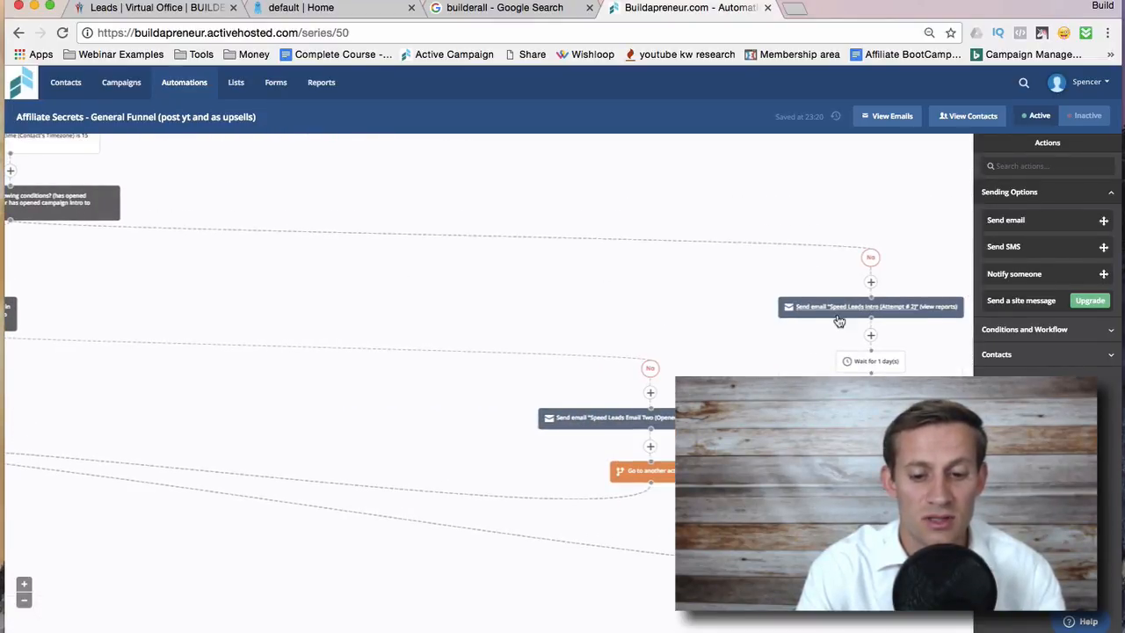
pyautogui.scroll(-1, 844, 321)
pyautogui.hscroll(-8, 487, 383)
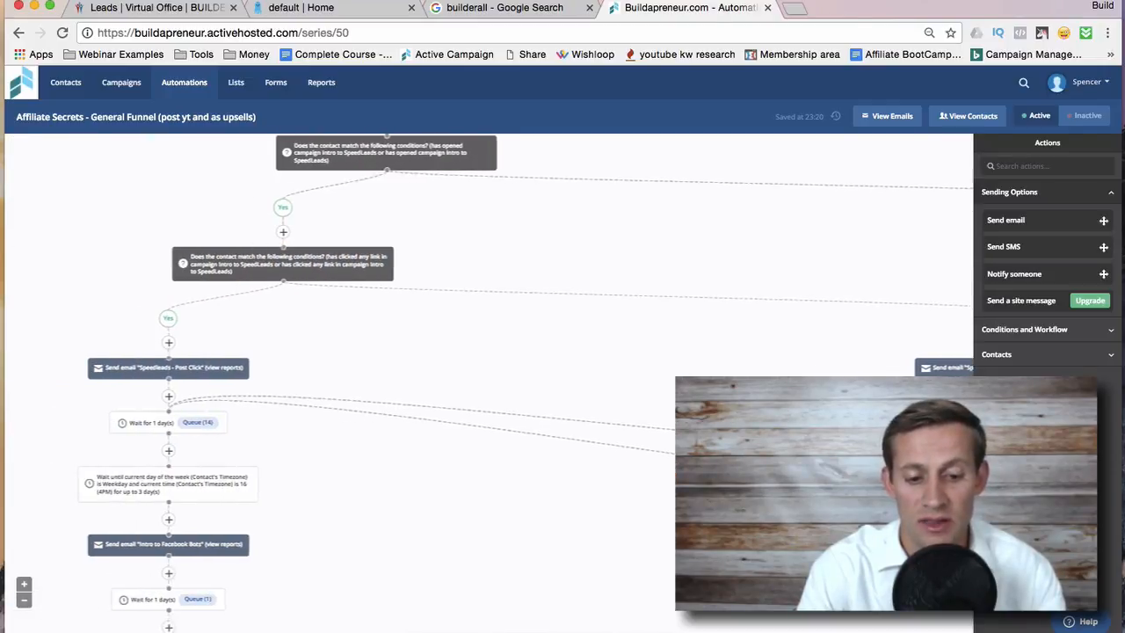
pyautogui.hscroll(-2, 509, 356)
# Examine the "Intro to Facebook Bots" email preview, its surrounding wait steps and the open and click conditions that follow
pyautogui.scroll(-3, 509, 355)
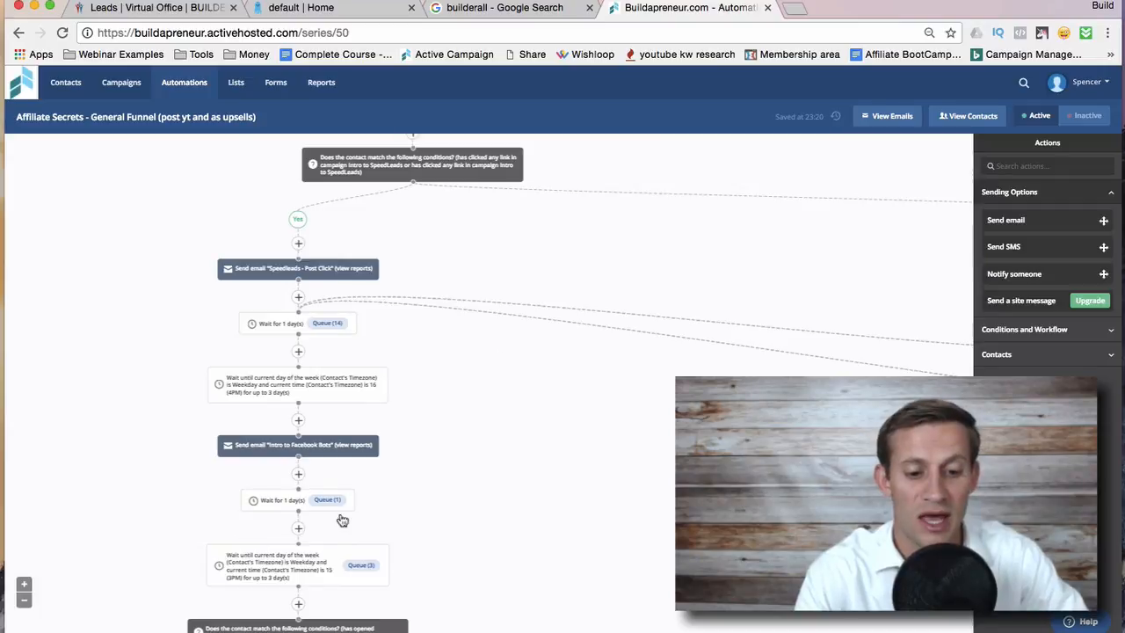
pyautogui.moveTo(293, 322)
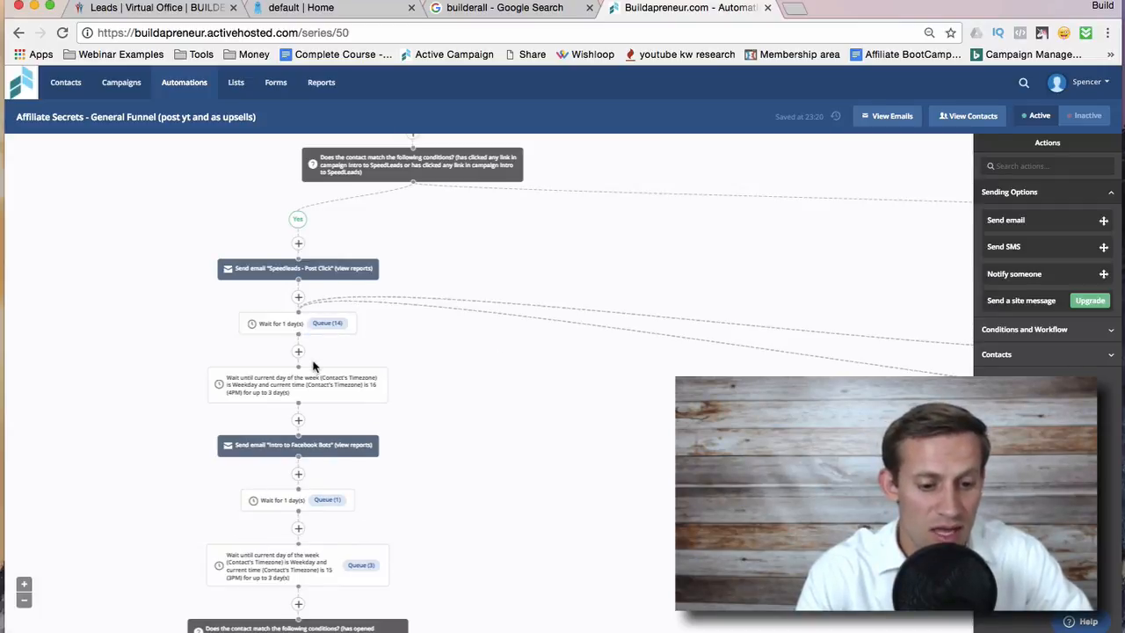
pyautogui.moveTo(303, 447)
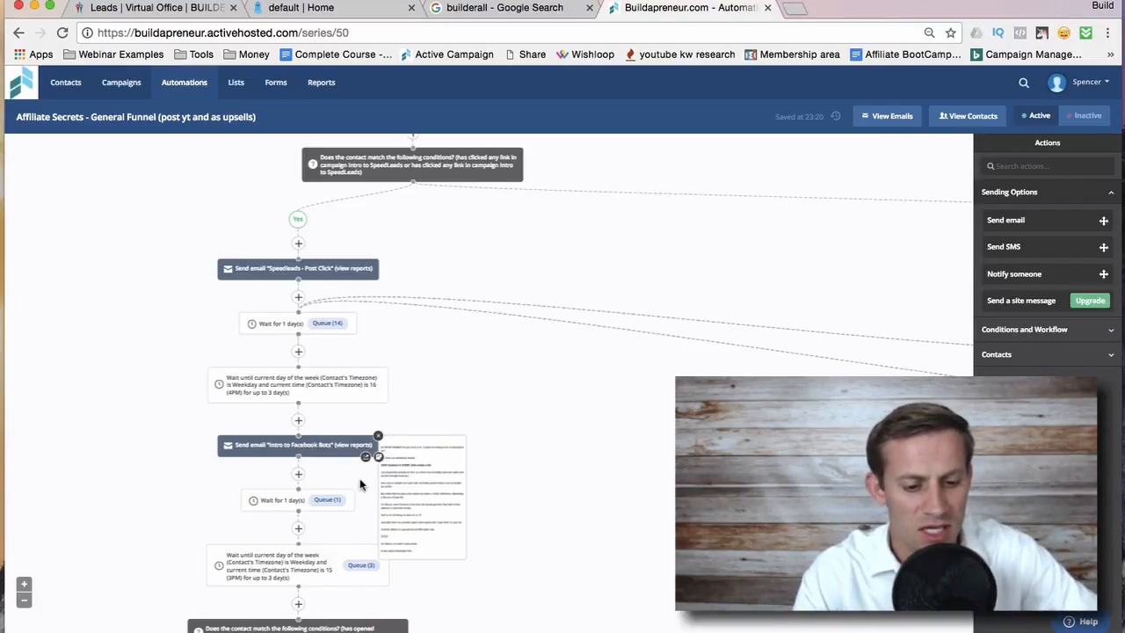
pyautogui.scroll(-5, 359, 480)
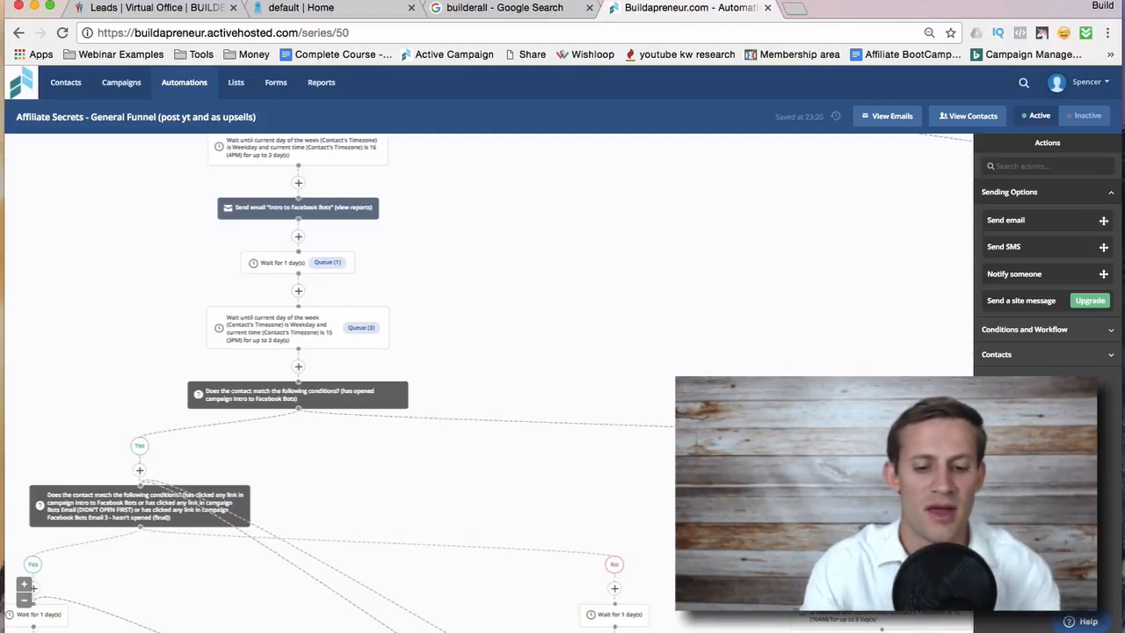
pyautogui.scroll(-2, 502, 409)
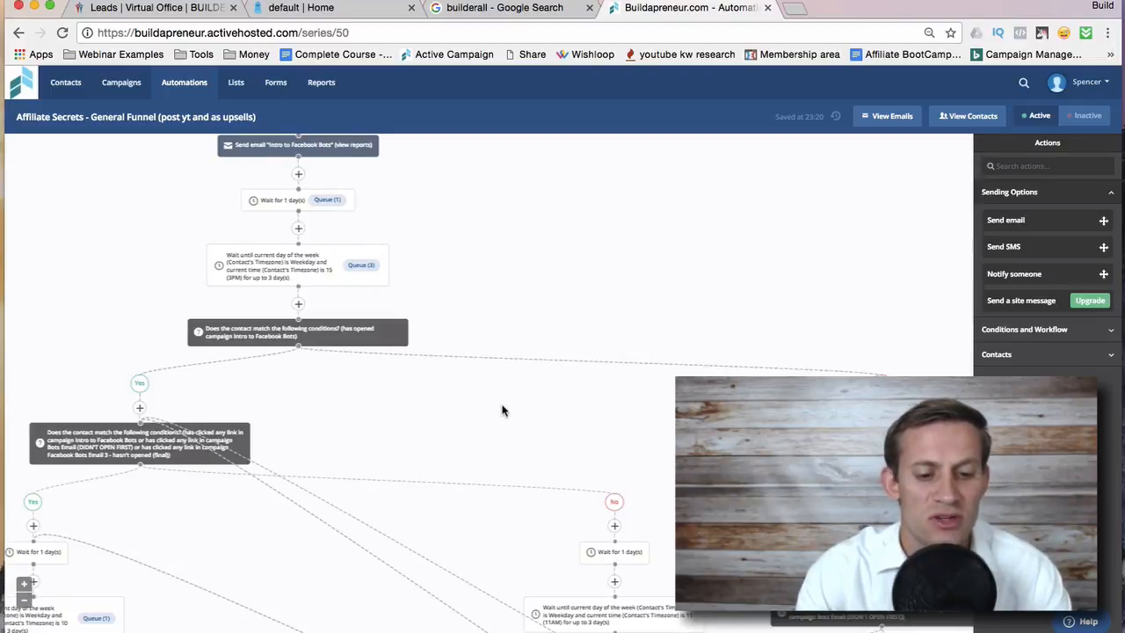
pyautogui.scroll(3, 444, 426)
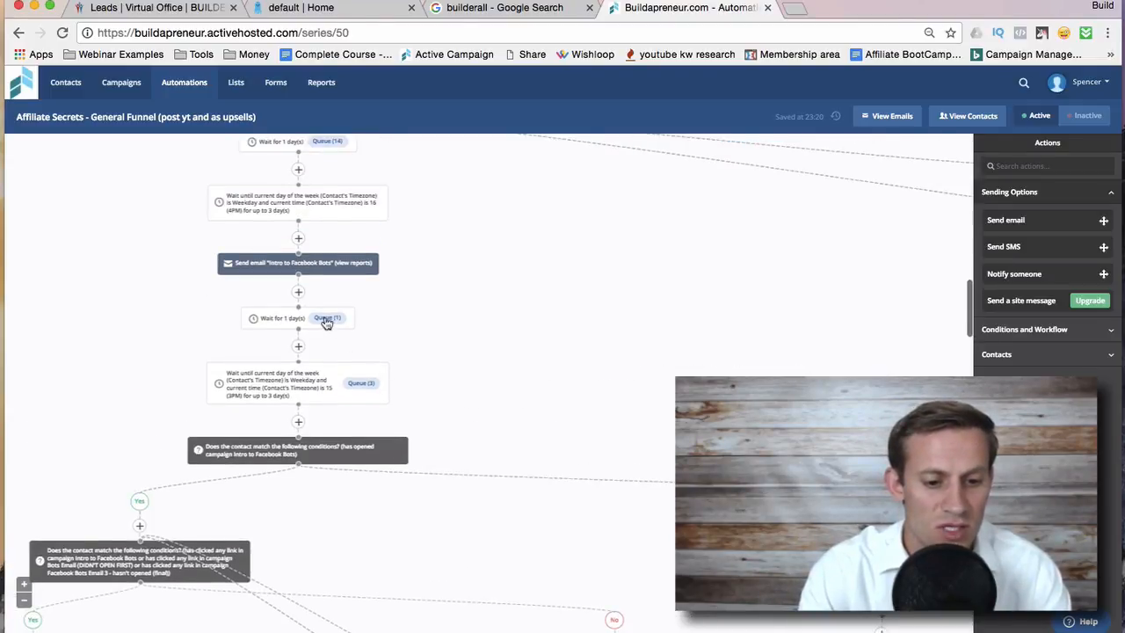
# Inspect at a larger scale the contact queues on the wait steps before and after the "Intro to Facebook Bots" email
pyautogui.click(25, 585)
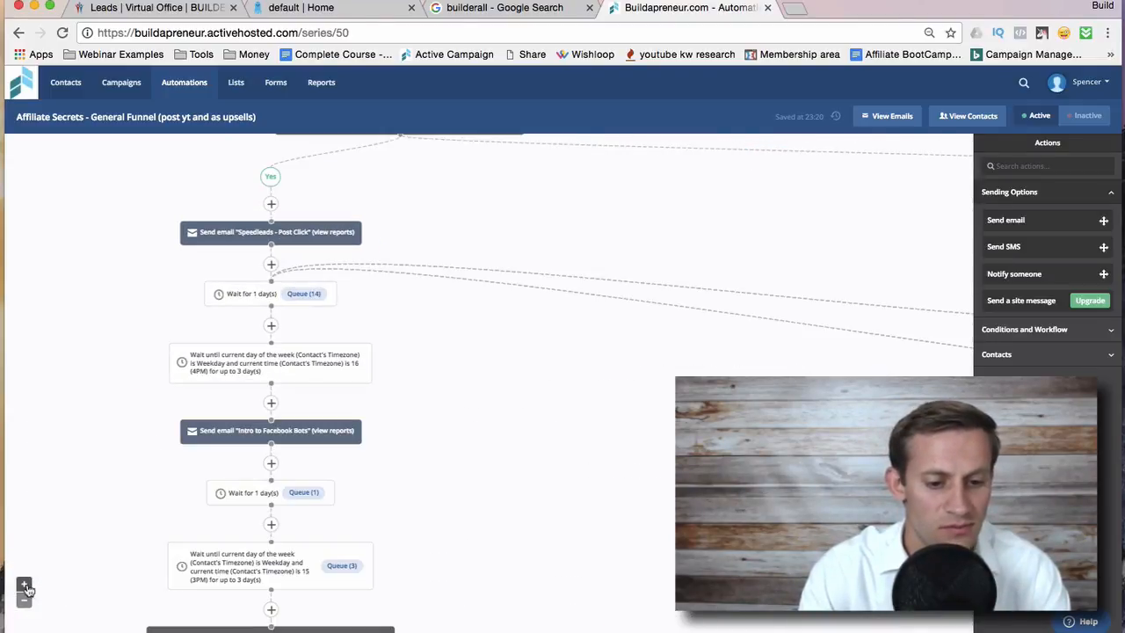
pyautogui.click(25, 584)
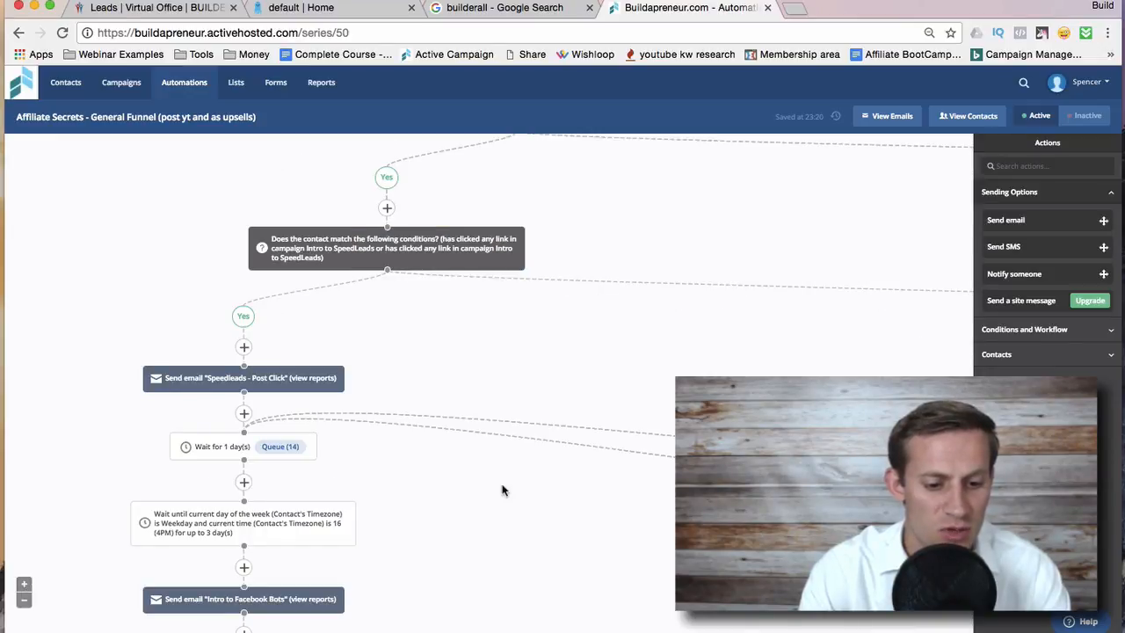
pyautogui.hscroll(-3, 596, 482)
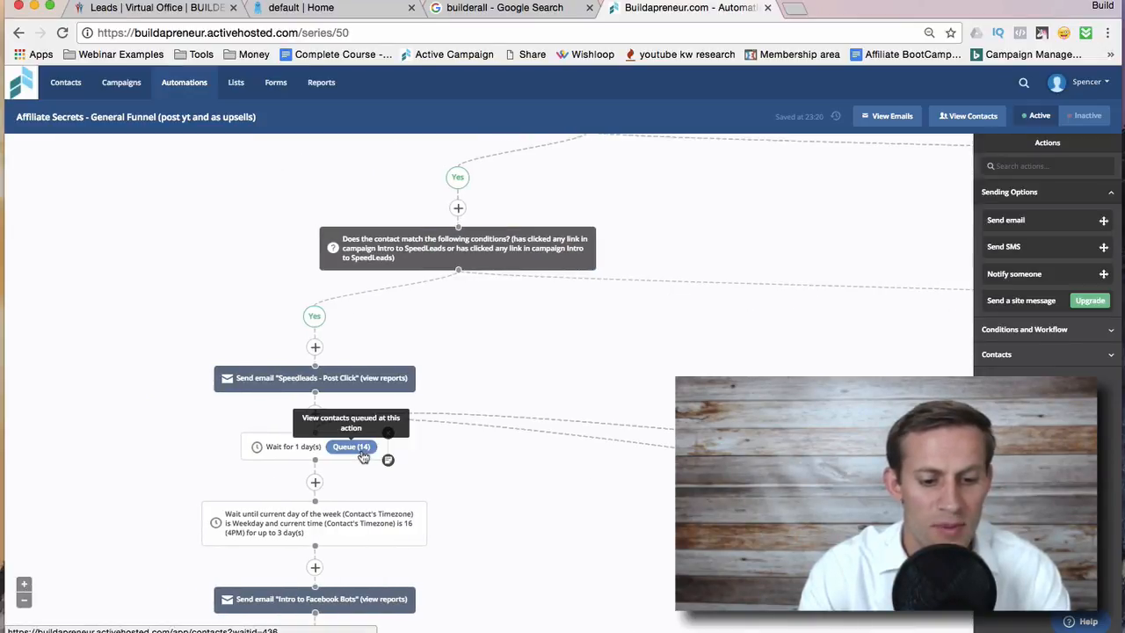
pyautogui.scroll(-2, 464, 419)
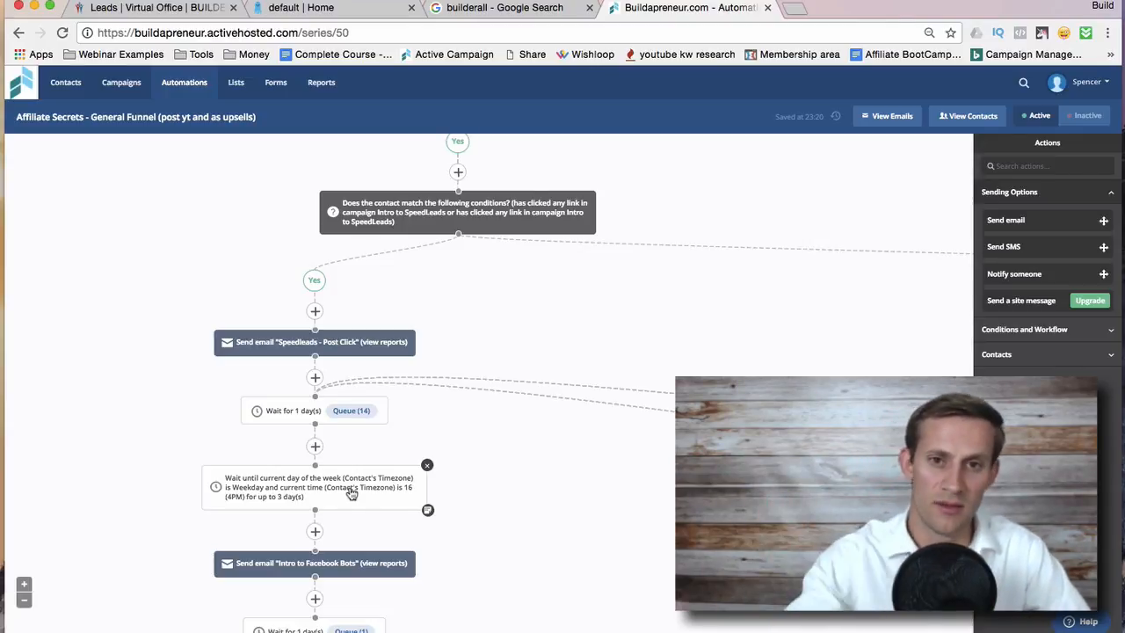
pyautogui.scroll(-2, 355, 492)
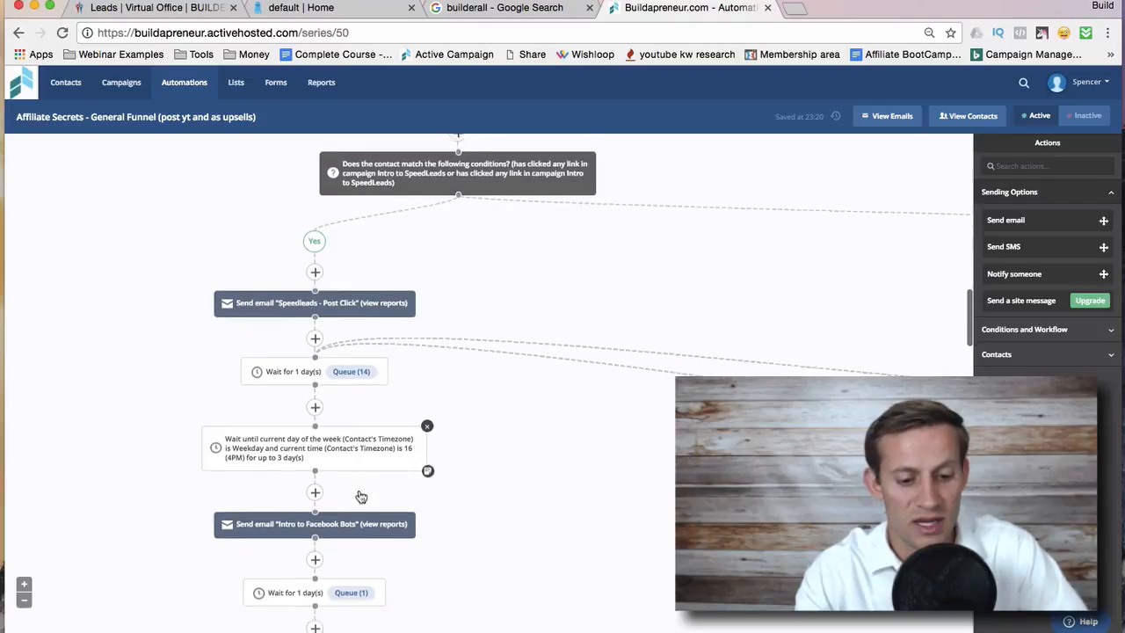
pyautogui.scroll(-2, 356, 509)
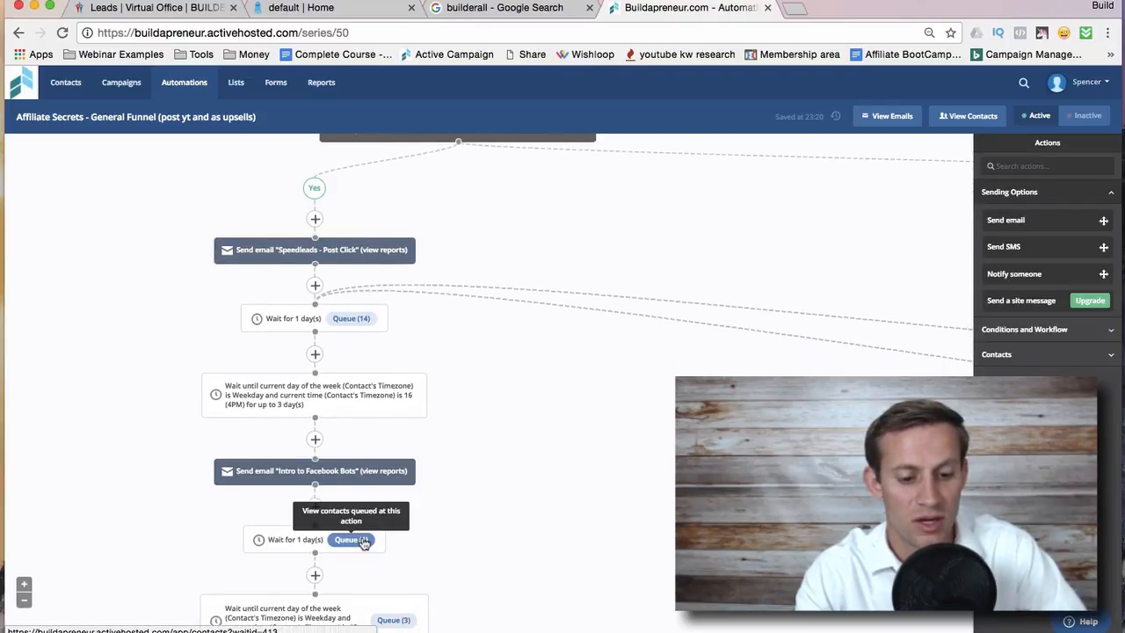
pyautogui.scroll(-3, 356, 538)
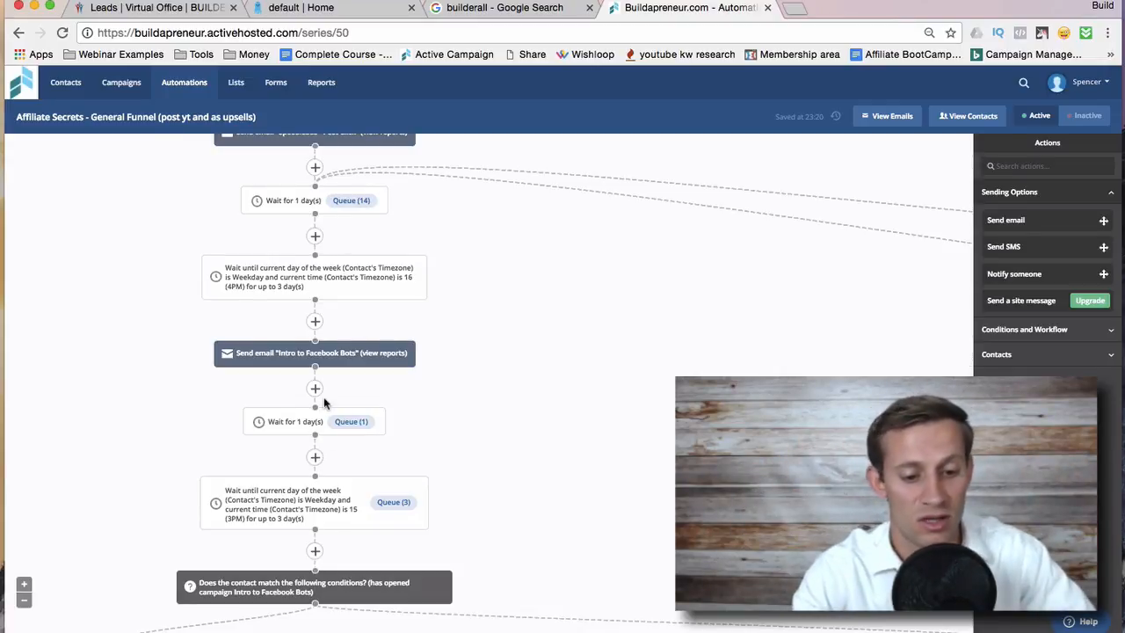
# Review the flow from the opening waits and "Facebook Group Invite" email down to the condition after the "Intro to CF pro tools" email
pyautogui.scroll(20, 487, 135)
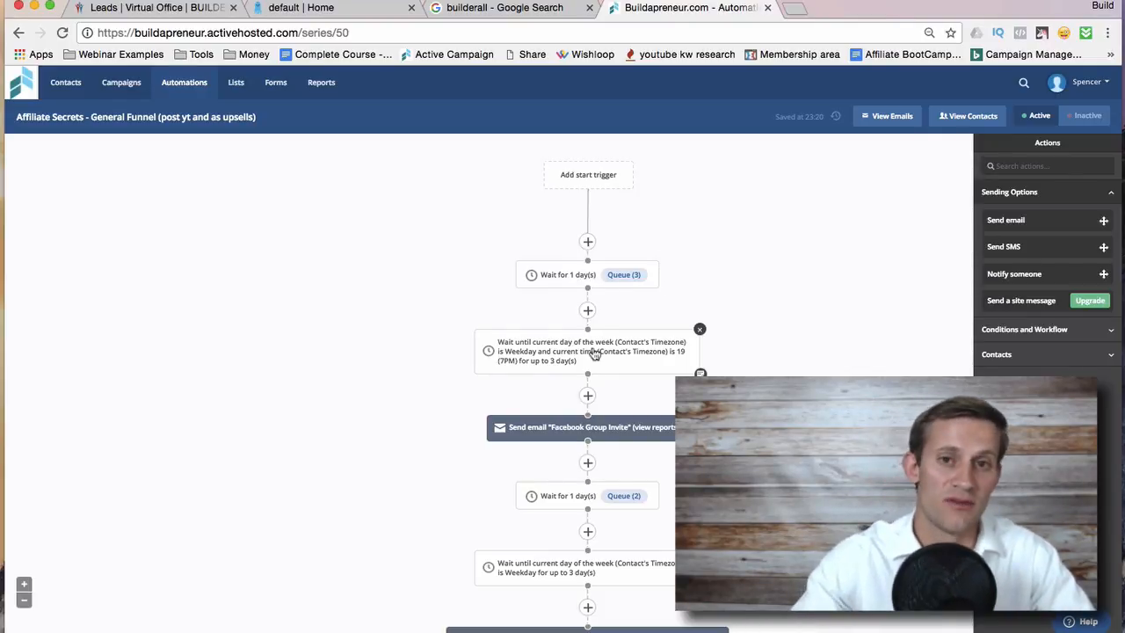
pyautogui.moveTo(616, 435)
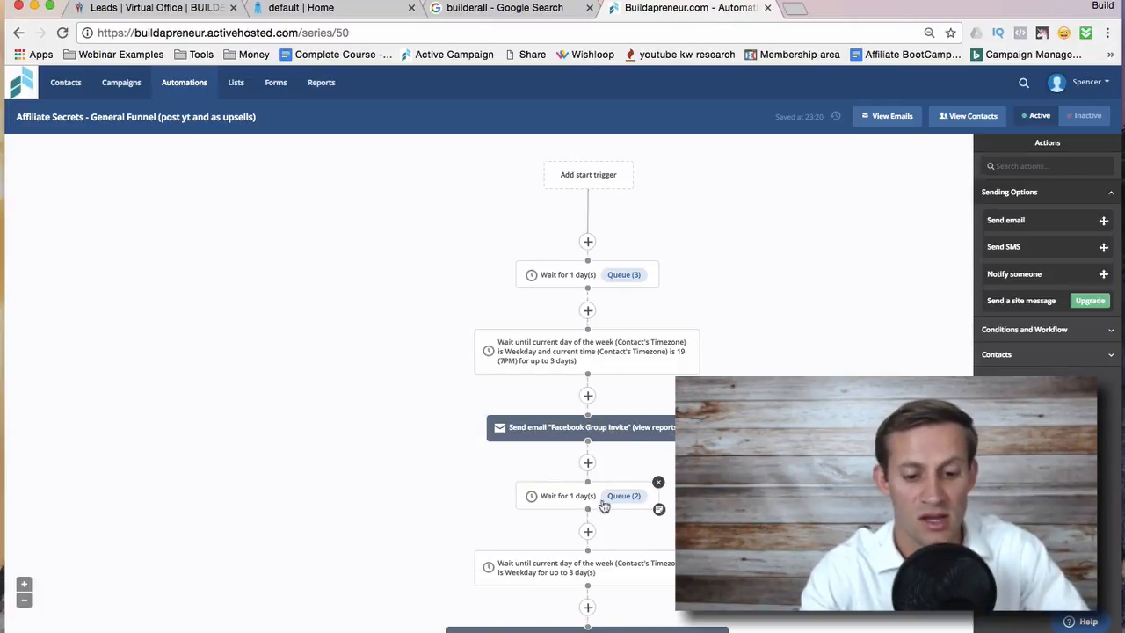
pyautogui.scroll(-10, 612, 502)
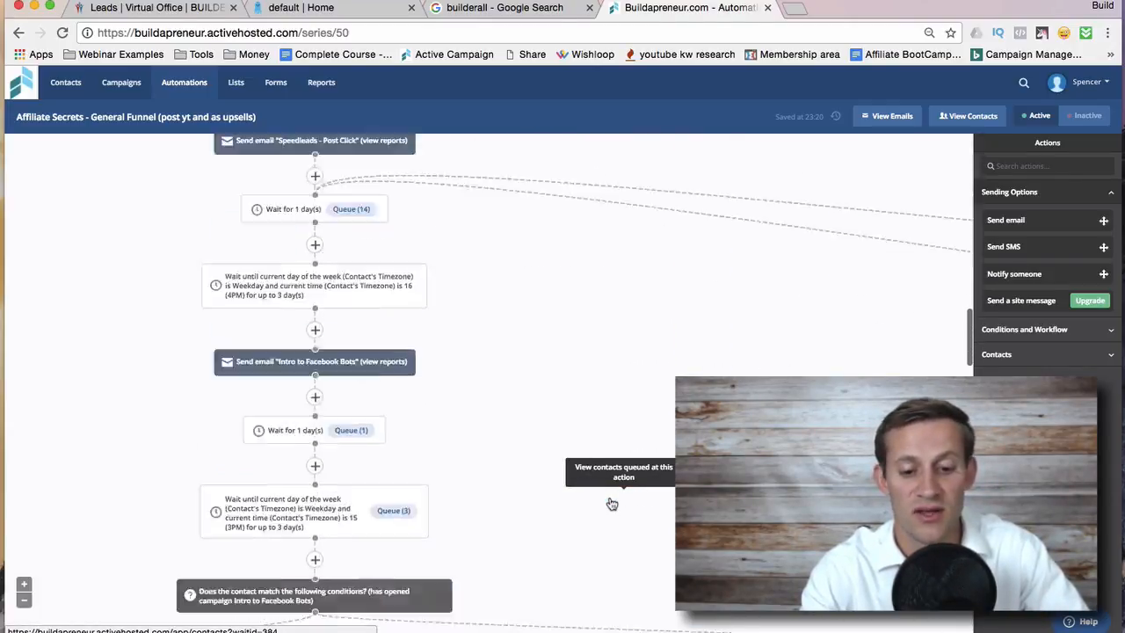
pyautogui.hscroll(8, 612, 503)
pyautogui.hscroll(-15, 612, 503)
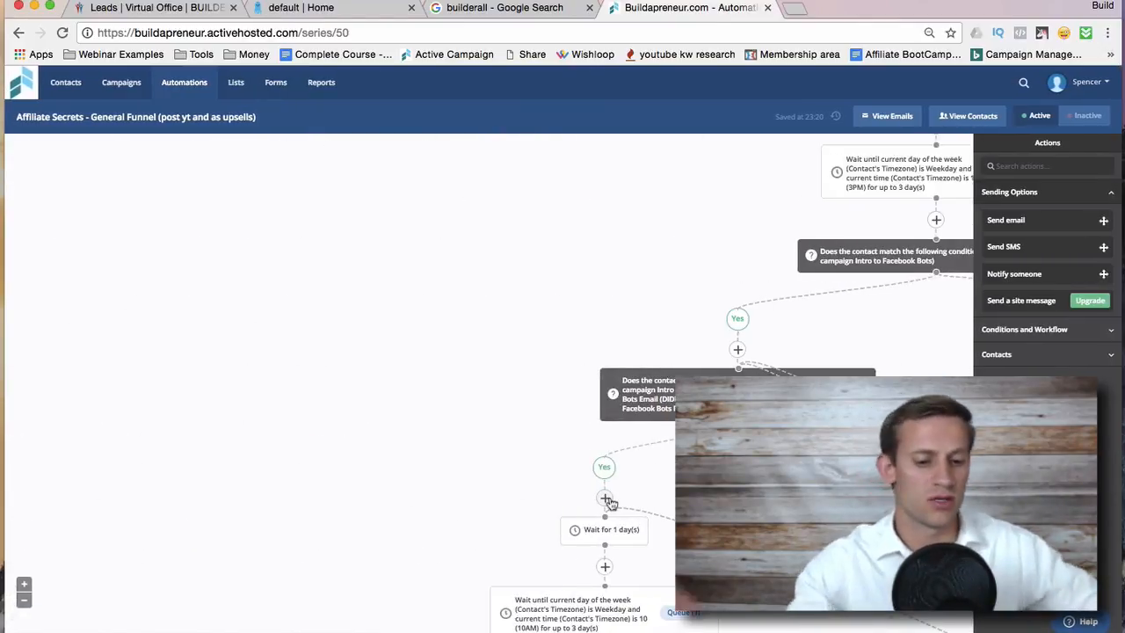
pyautogui.scroll(-10, 611, 501)
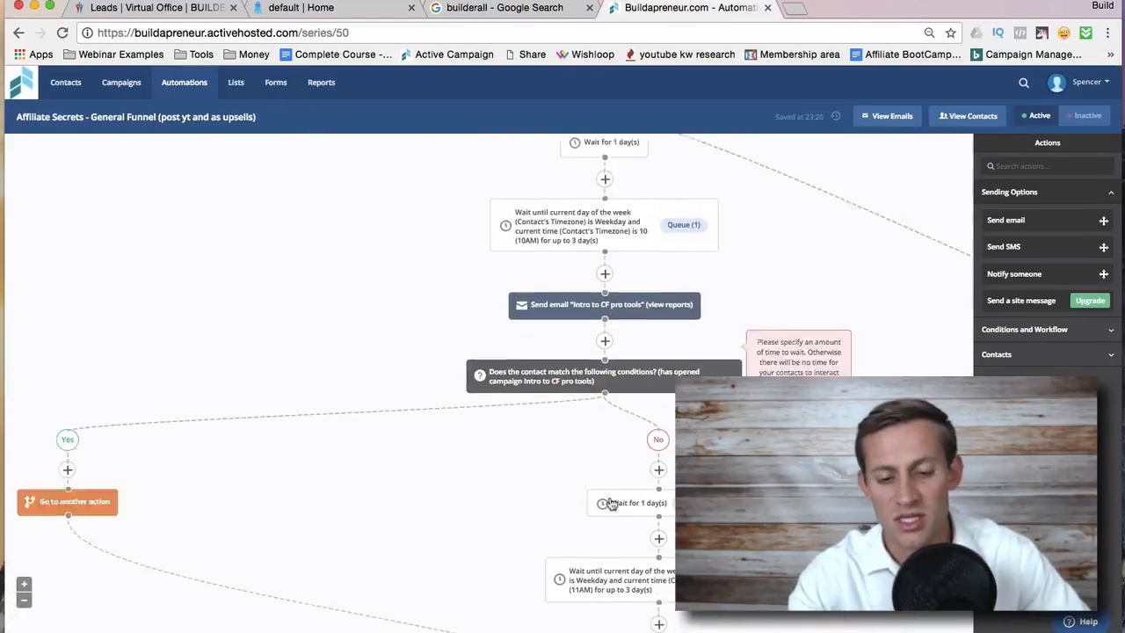
# Follow the flow from the "Intro to CF pro tools" condition down to the final Funnel Hacks and purchase-tag branches
pyautogui.scroll(1, 609, 499)
pyautogui.moveTo(612, 503)
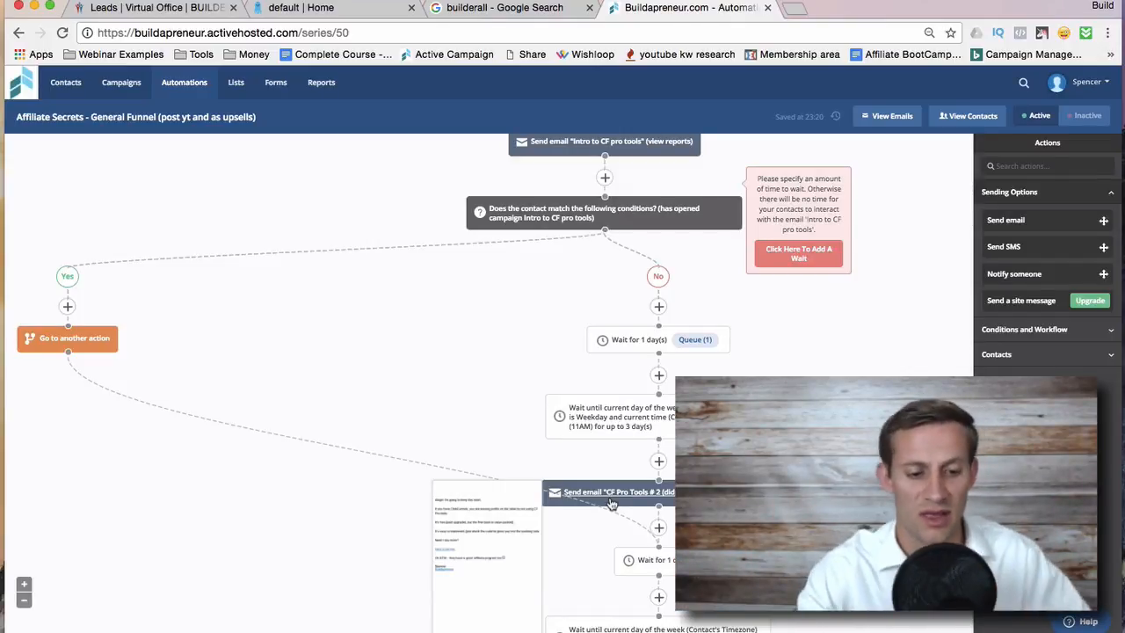
pyautogui.scroll(-15, 612, 502)
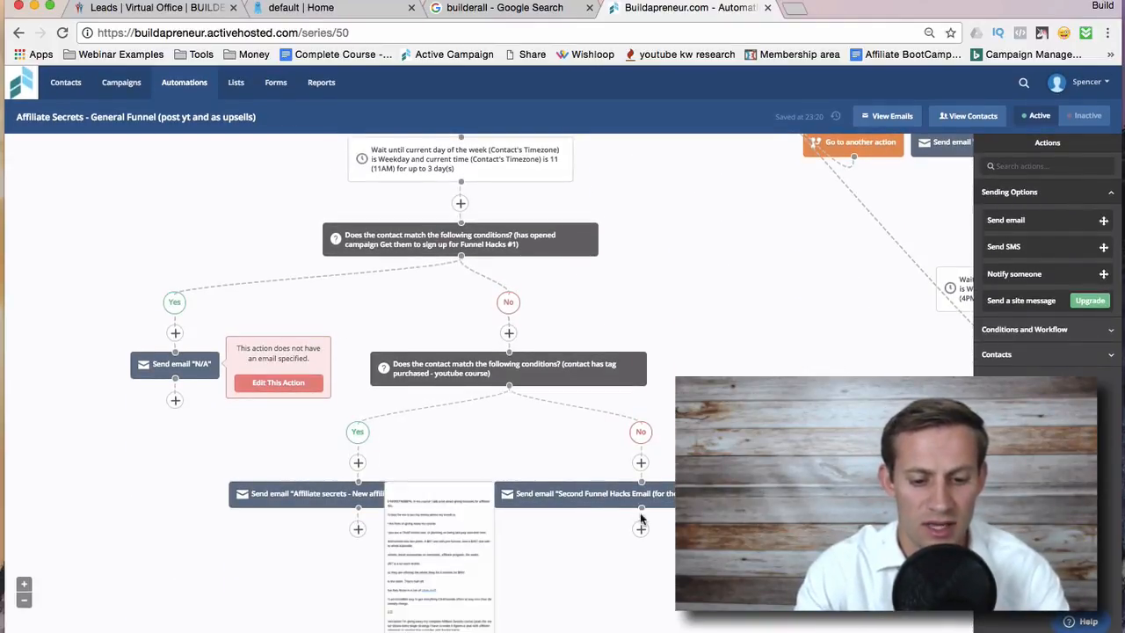
# View the Sending Options and Conditions and Workflow actions that can be added after the "Second Funnel Hacks Email" step
pyautogui.click(642, 528)
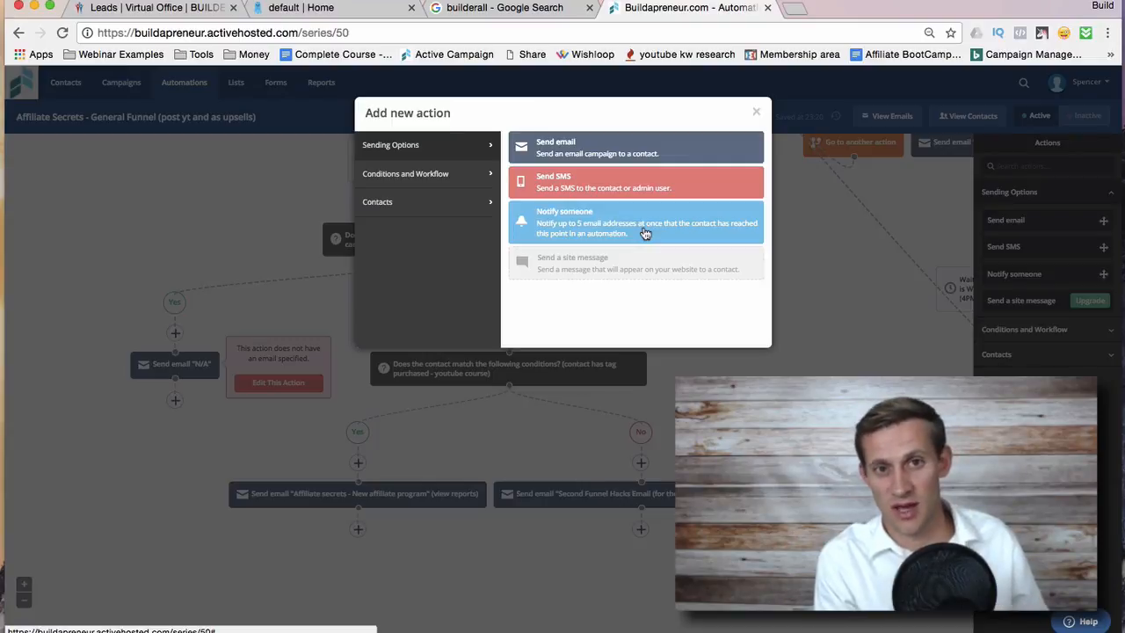
pyautogui.click(438, 172)
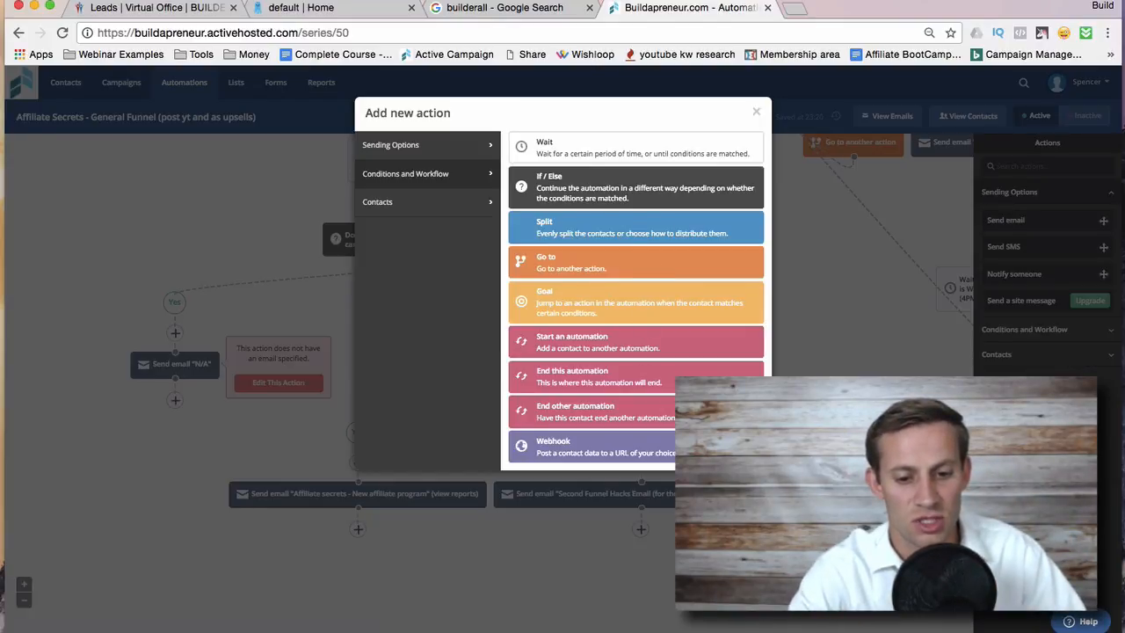
pyautogui.click(842, 373)
# Point the Go to action on the Yes branch of the "Clicked Builderall" condition at the "Builderall Email two (has opened)" email
pyautogui.hscroll(5, 842, 374)
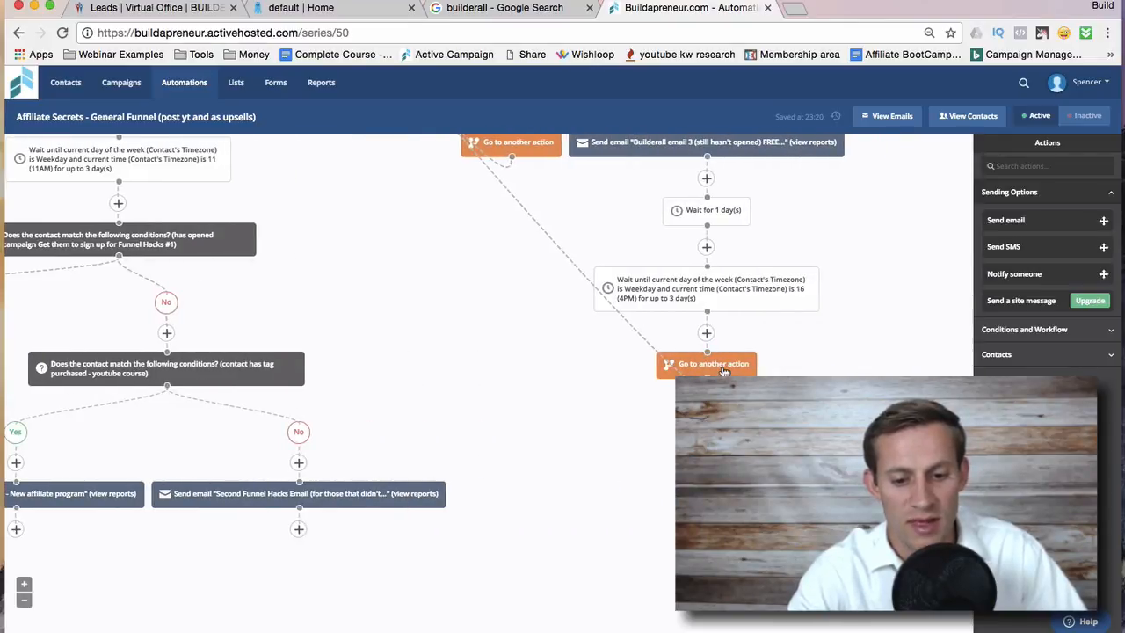
pyautogui.scroll(1, 724, 372)
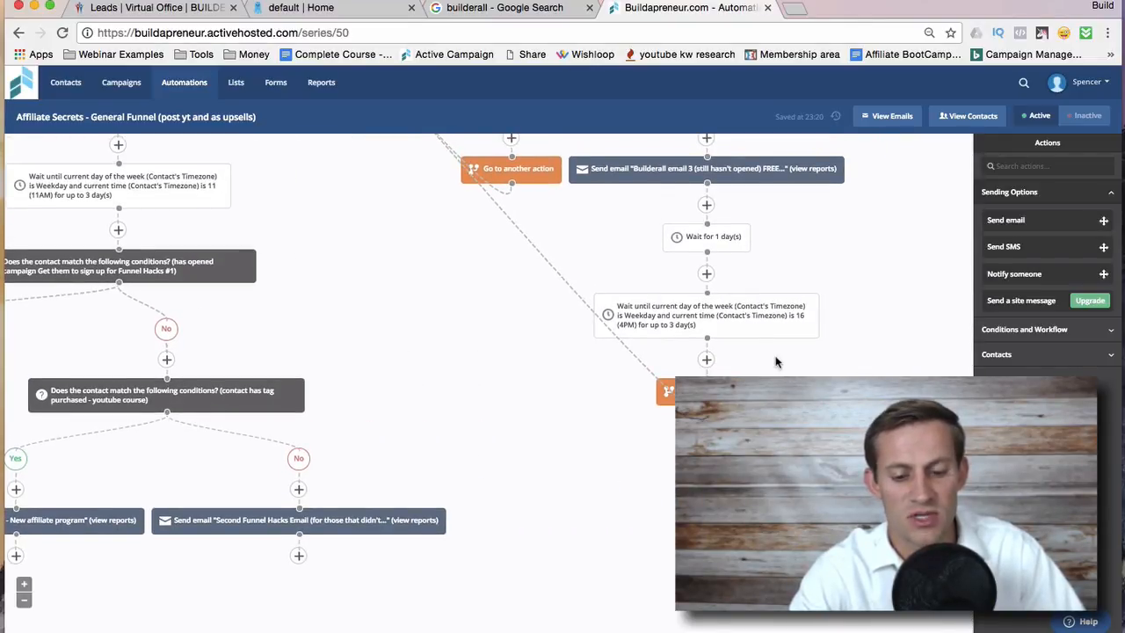
pyautogui.scroll(2, 489, 378)
pyautogui.hscroll(-2, 488, 378)
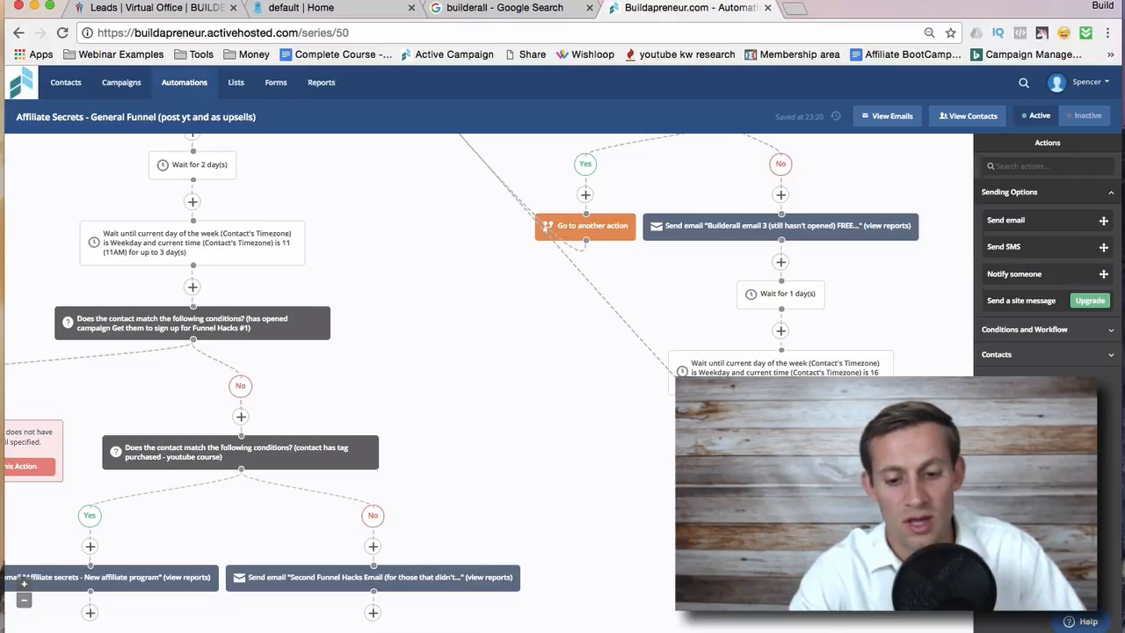
pyautogui.scroll(10, 488, 378)
pyautogui.hscroll(-3, 489, 378)
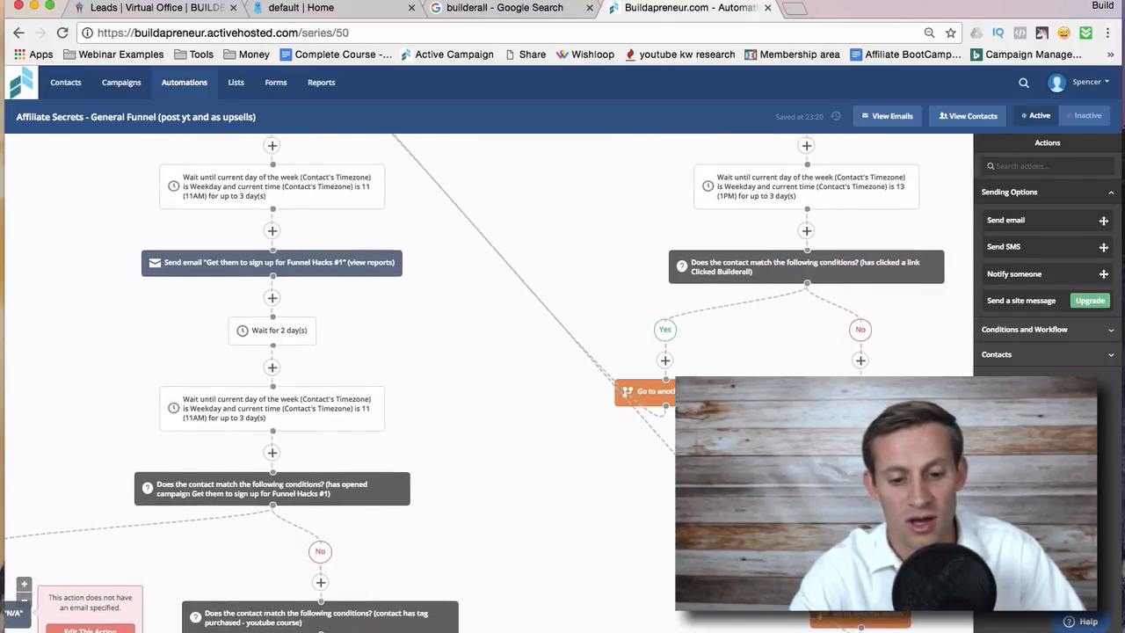
pyautogui.scroll(-2, 589, 367)
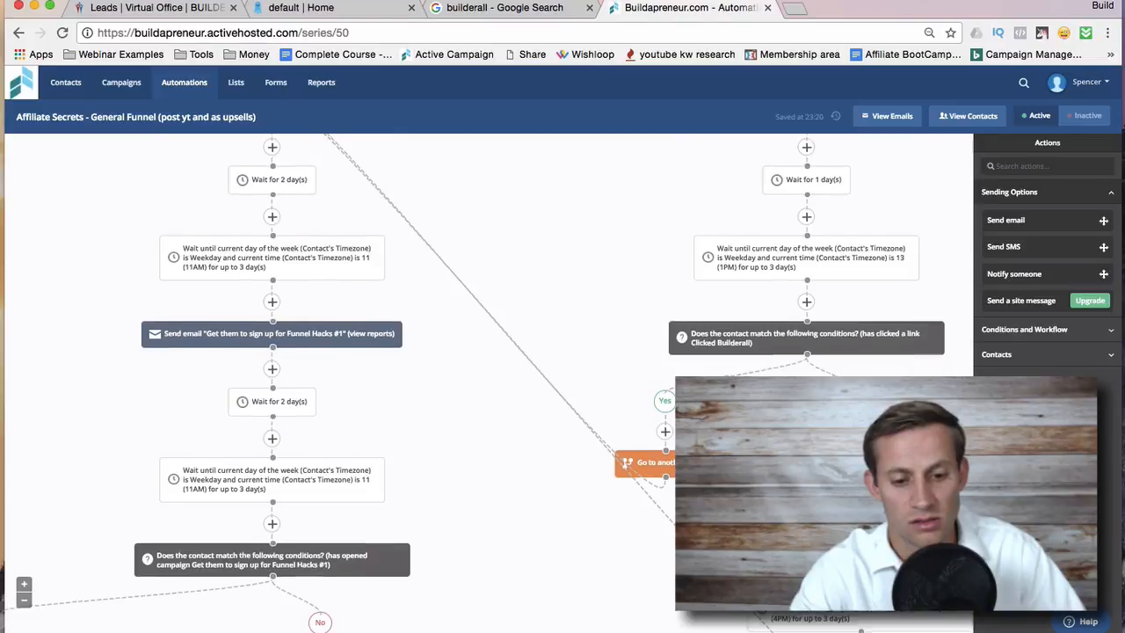
pyautogui.scroll(4, 589, 368)
pyautogui.scroll(-10, 489, 383)
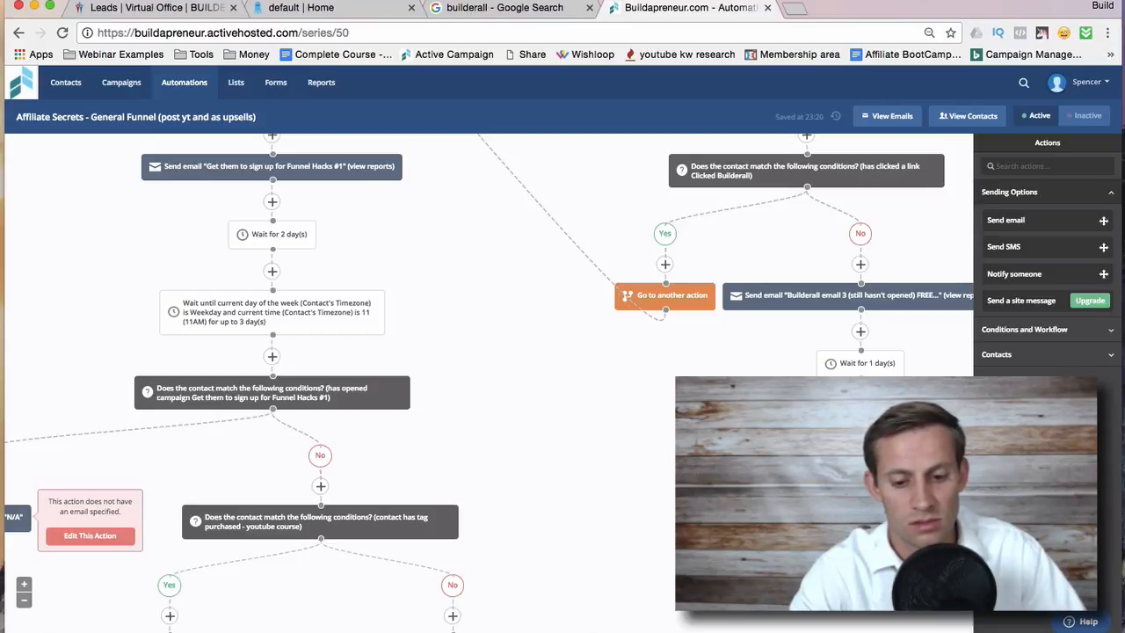
pyautogui.scroll(1, 383, 149)
pyautogui.scroll(7, 362, 114)
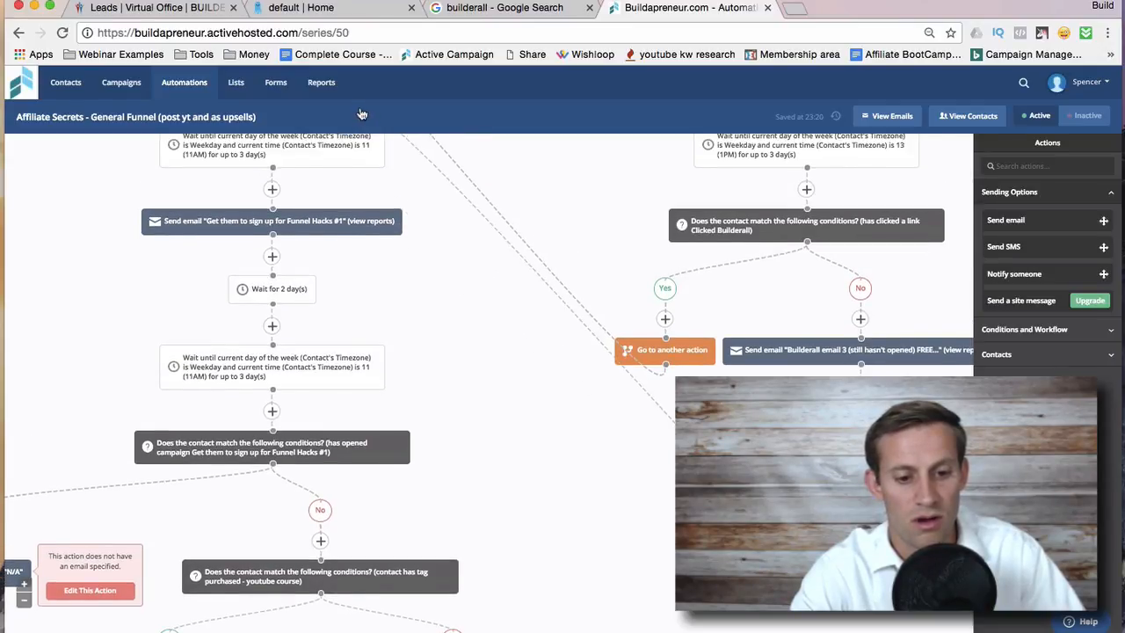
pyautogui.scroll(2, 302, 185)
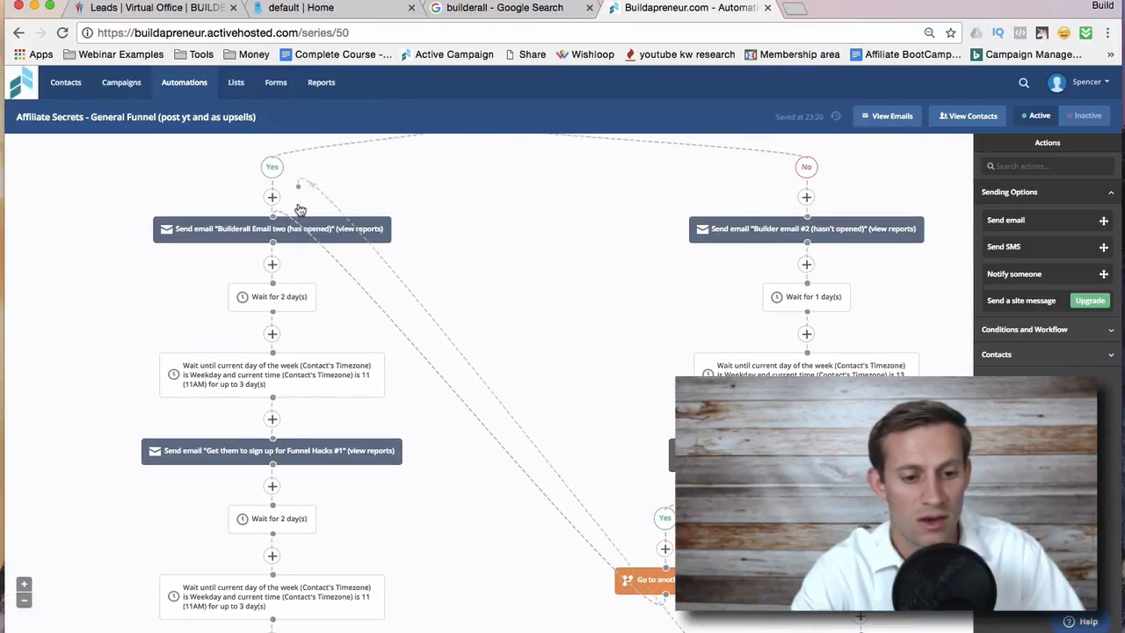
pyautogui.moveTo(273, 220)
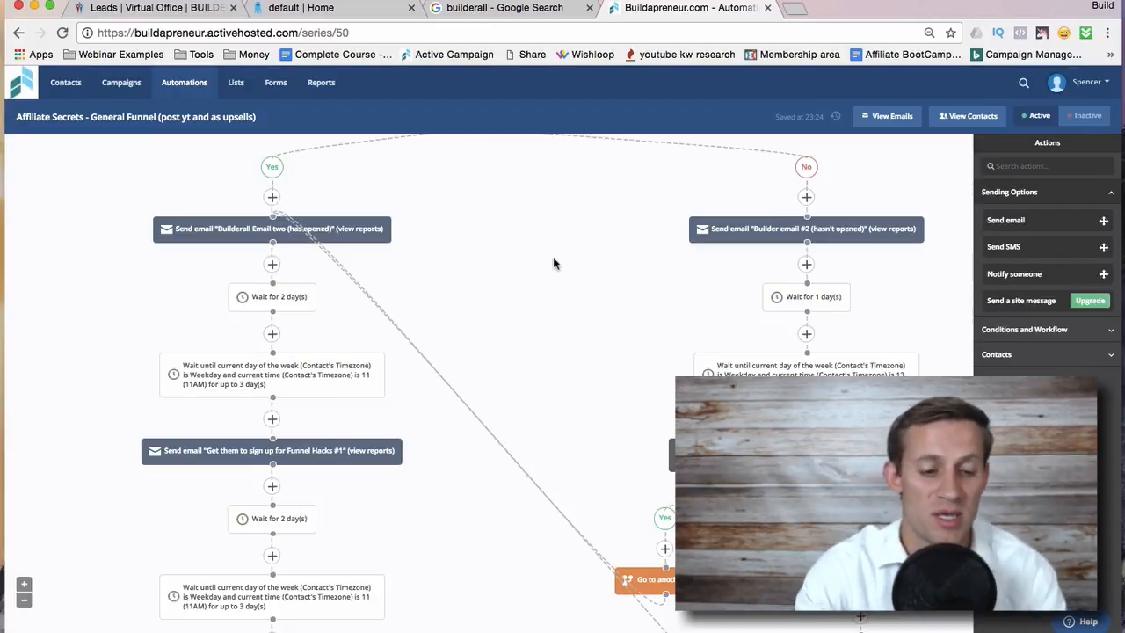
# Review the Conditions and Workflow and Contacts actions available after the "Second Funnel Hacks Email" step without adding any
pyautogui.scroll(-14, 554, 264)
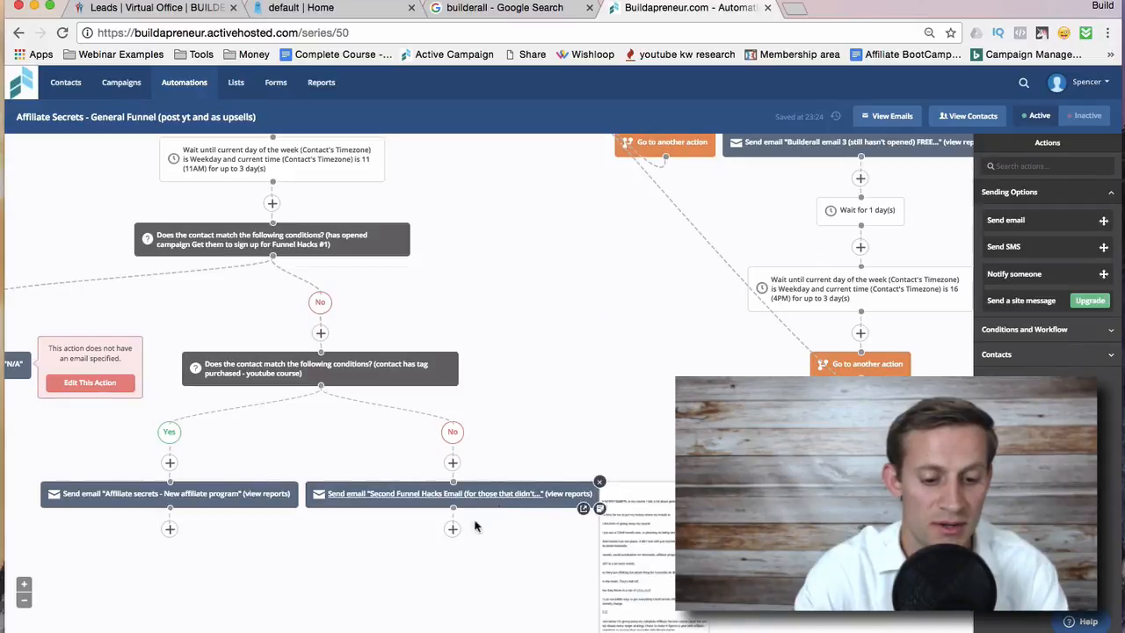
pyautogui.click(452, 528)
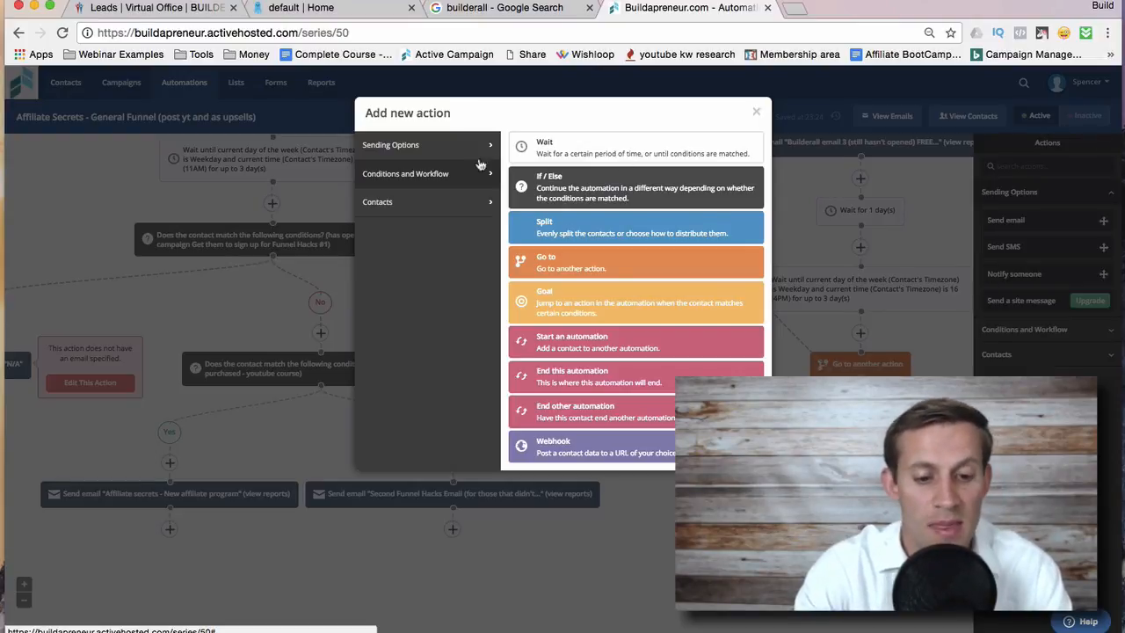
pyautogui.click(443, 154)
pyautogui.click(461, 176)
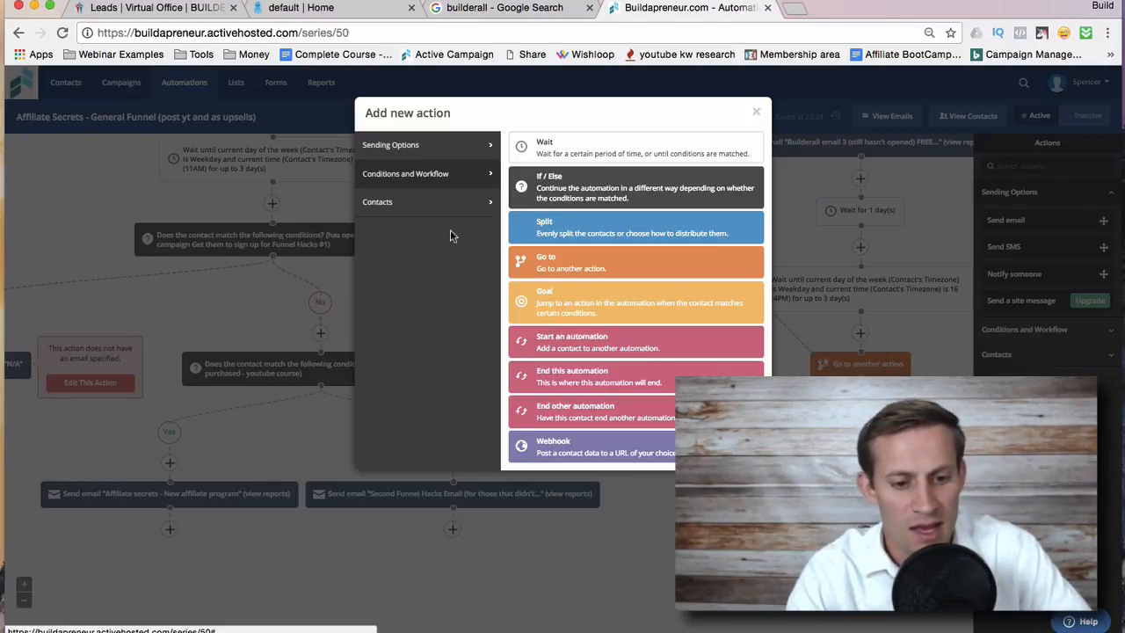
pyautogui.click(422, 208)
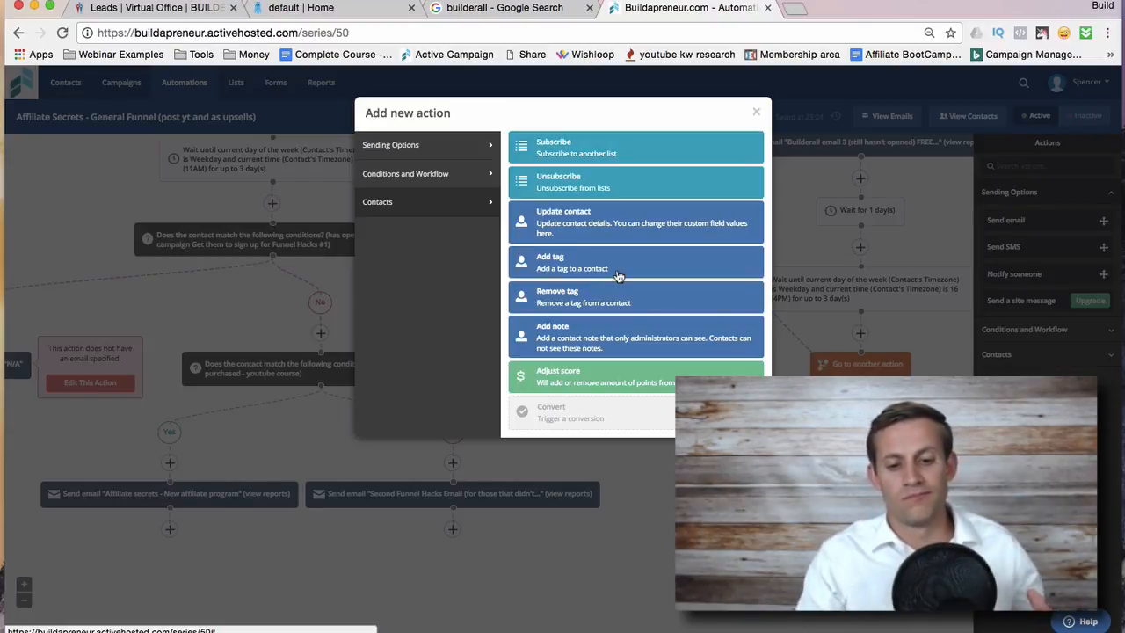
pyautogui.click(756, 112)
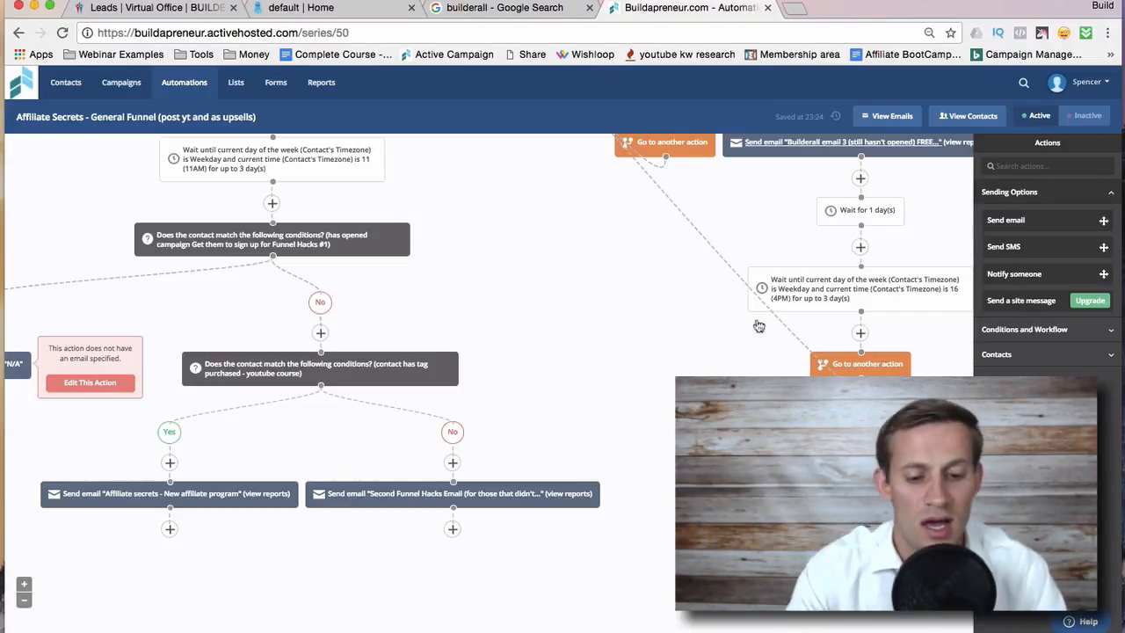
# Open the automation report for "Affiliate Secrets - General Funnel (post yt and as upsells)"
pyautogui.moveTo(758, 345); pyautogui.dragTo(945, 345)
pyautogui.scroll(20, 739, 357)
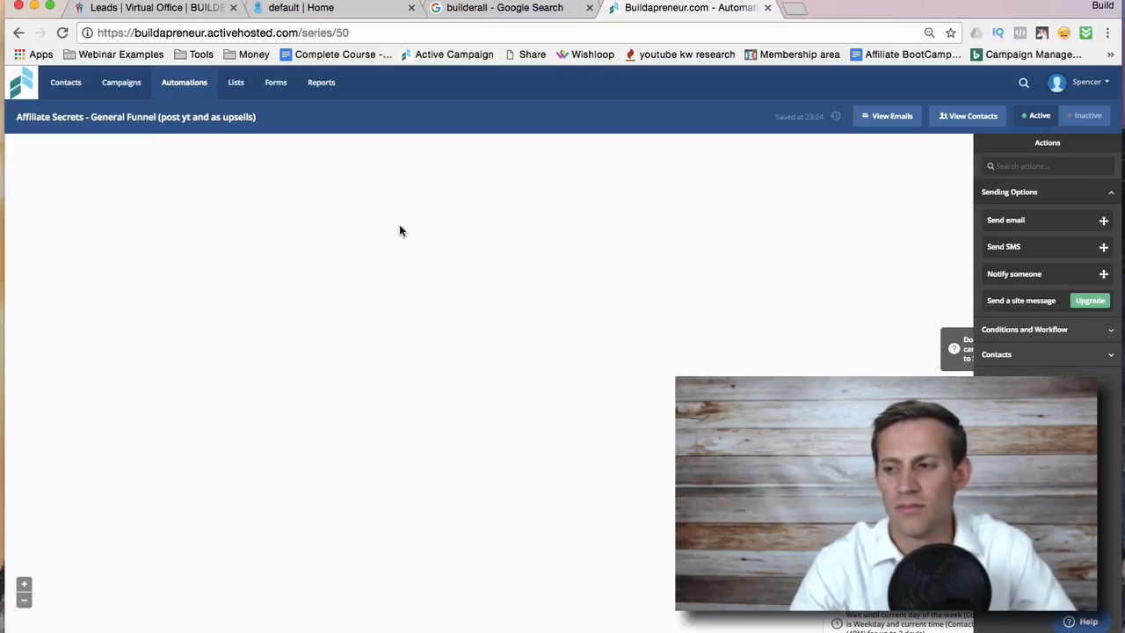
pyautogui.click(333, 87)
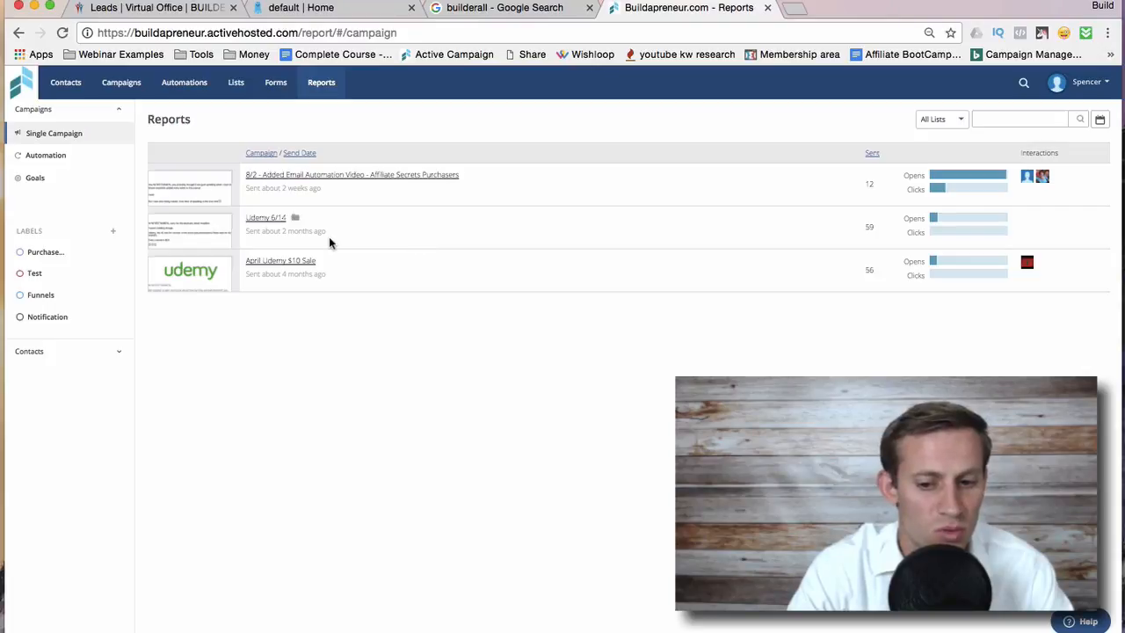
pyautogui.click(66, 137)
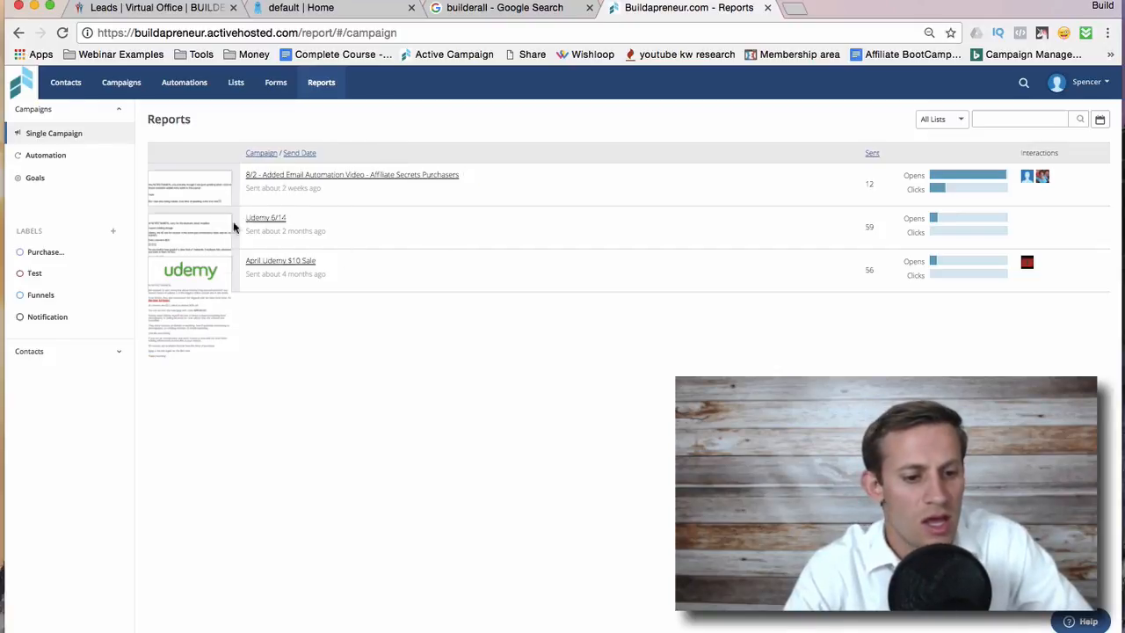
pyautogui.click(93, 160)
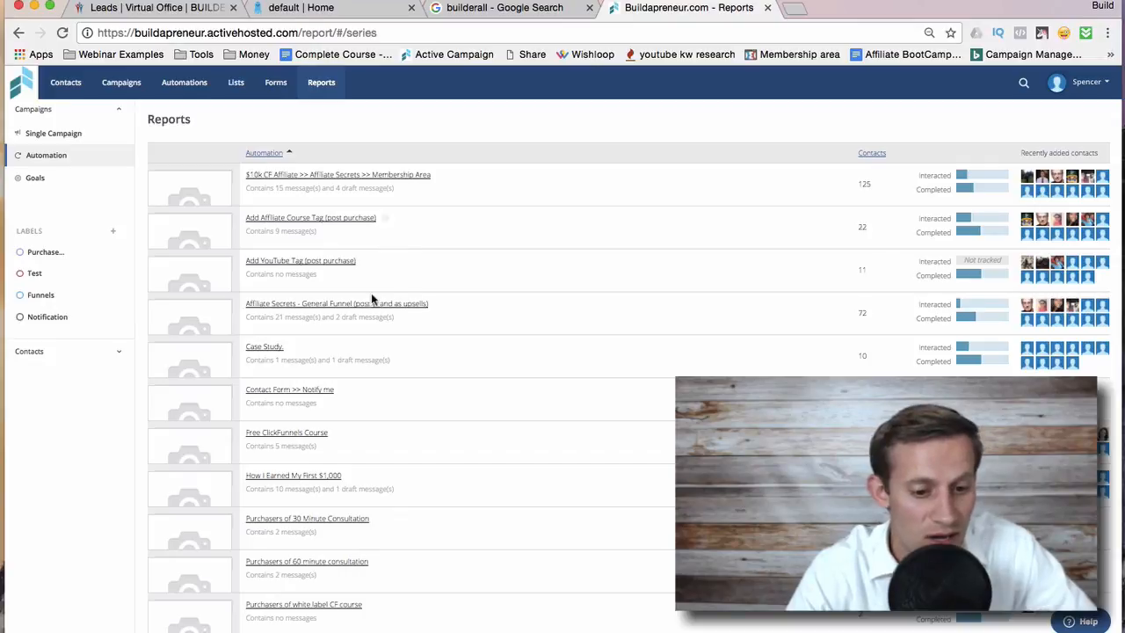
pyautogui.click(431, 304)
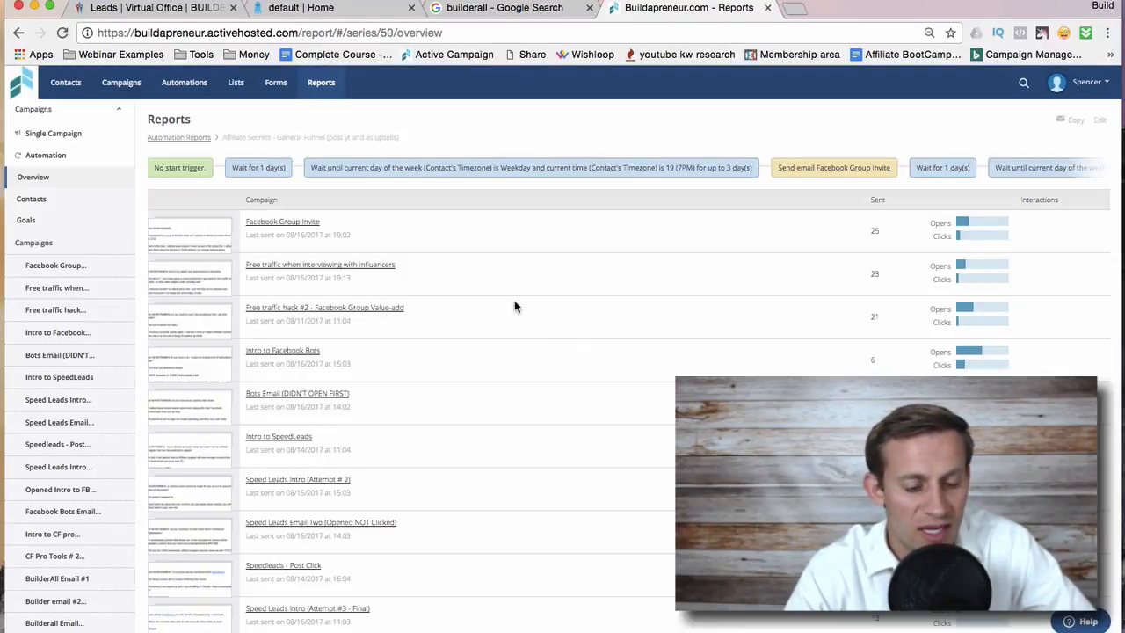
# Review the opens and clicks of the report's campaigns, from "Facebook Group Invite" down to "Affiliate secrets - New affiliate program"
pyautogui.moveTo(962, 225)
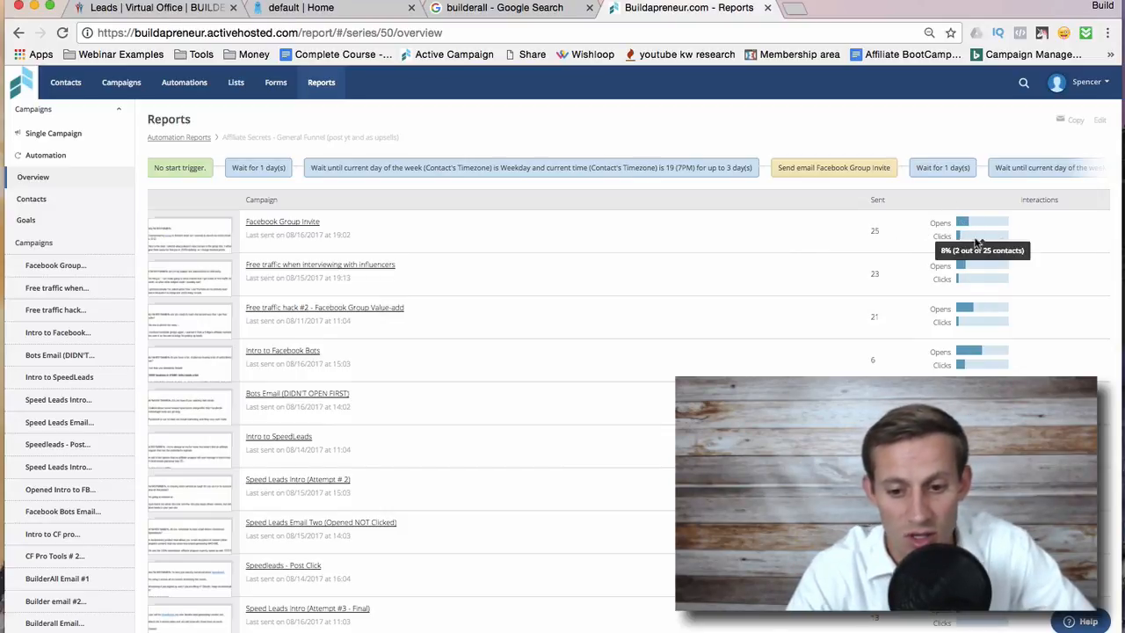
pyautogui.scroll(-5, 937, 319)
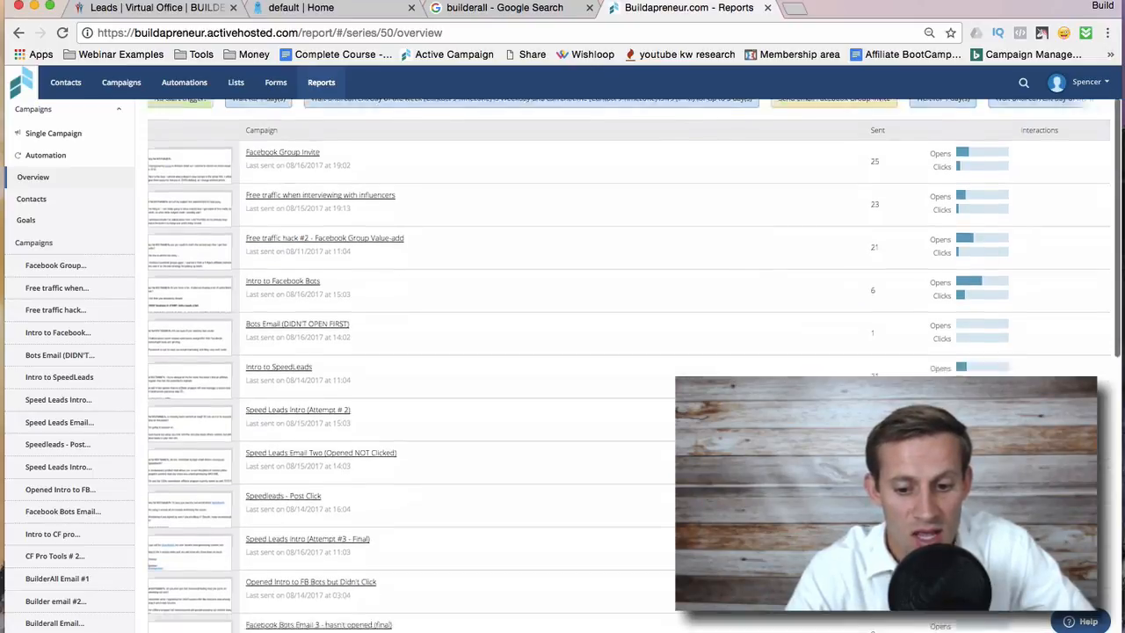
pyautogui.scroll(-14, 629, 366)
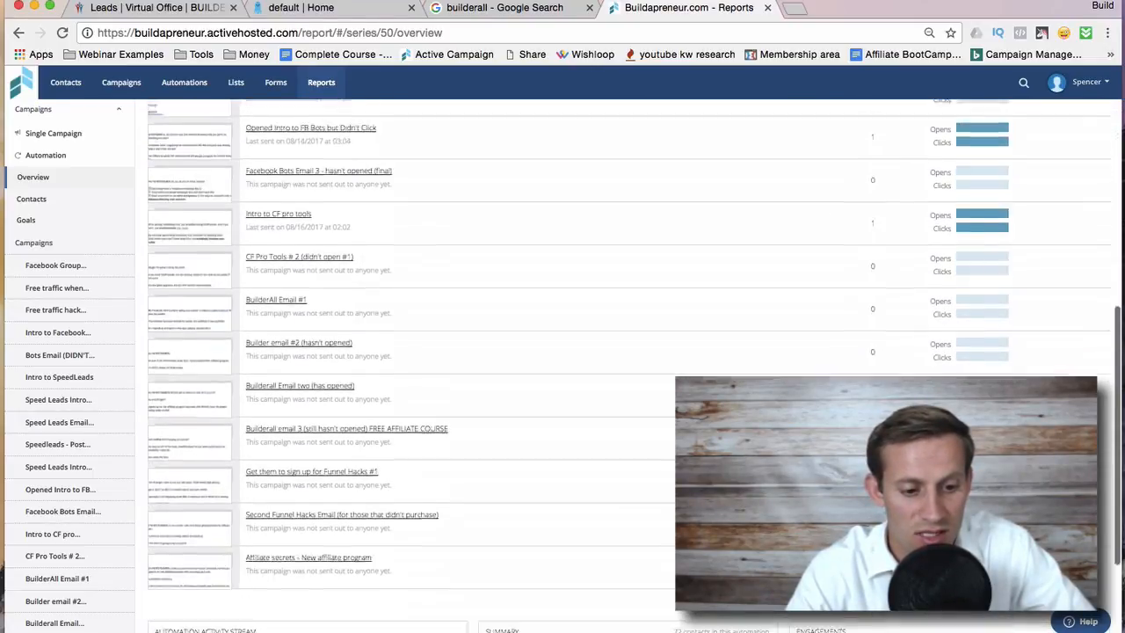
# Examine the report's automation activity stream and the Finished, Emails sent and Opens rates in its summary
pyautogui.scroll(-1, 630, 366)
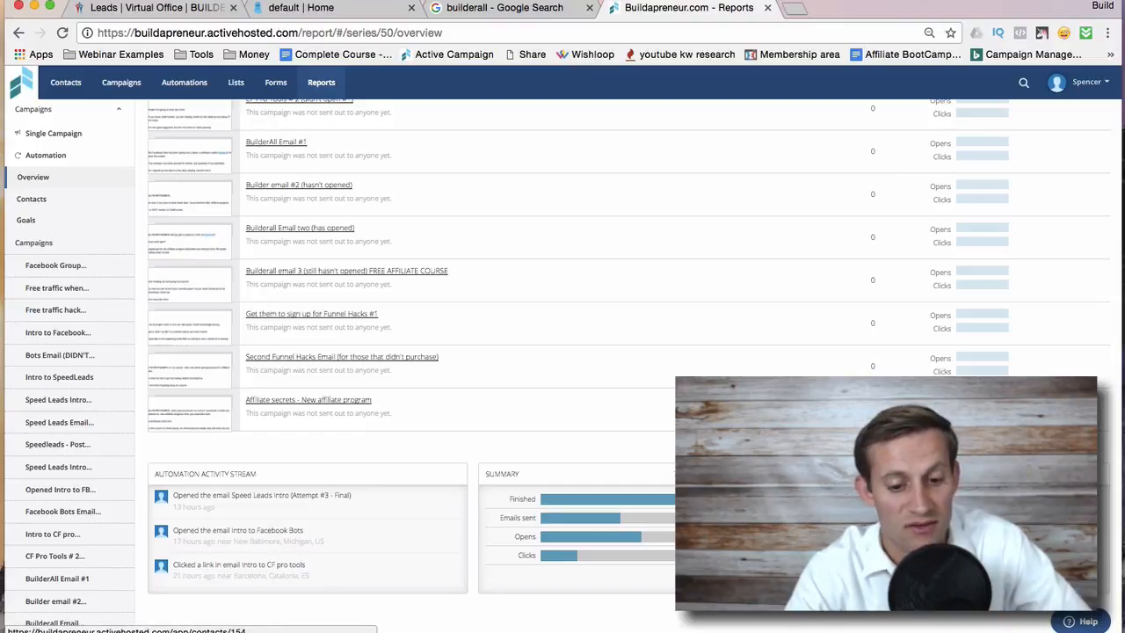
pyautogui.scroll(1, 528, 505)
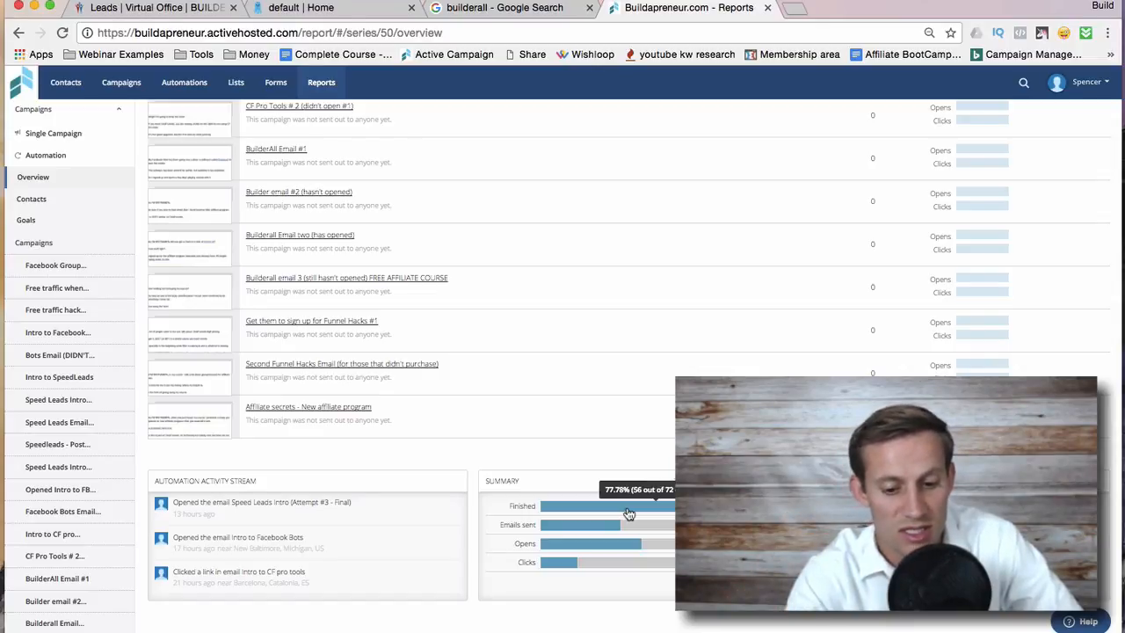
pyautogui.moveTo(629, 526)
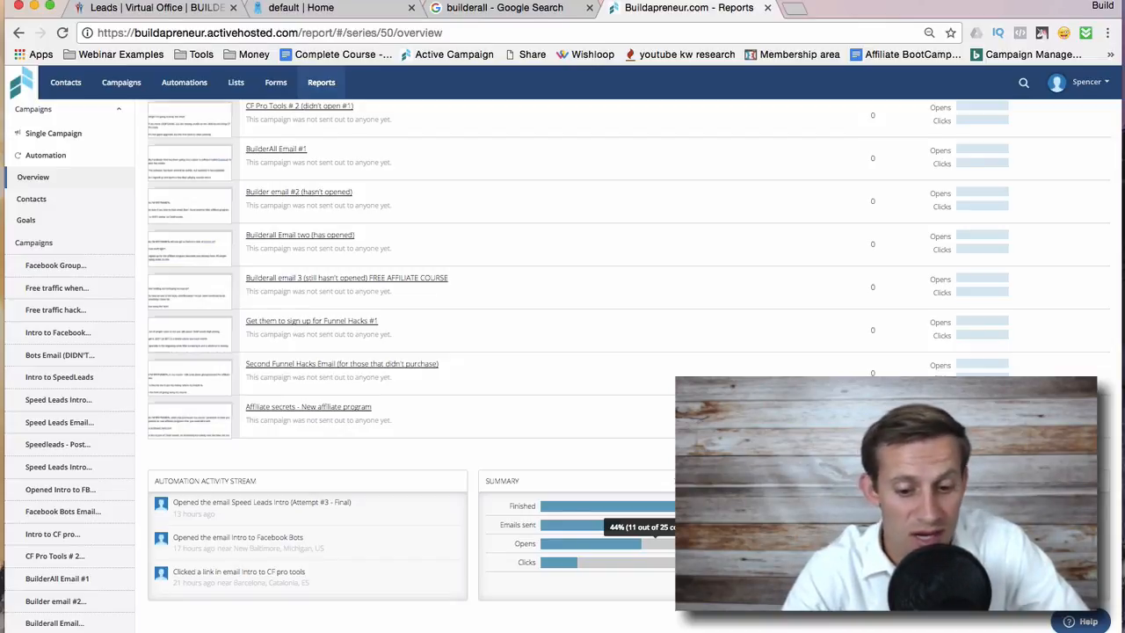
pyautogui.moveTo(655, 554)
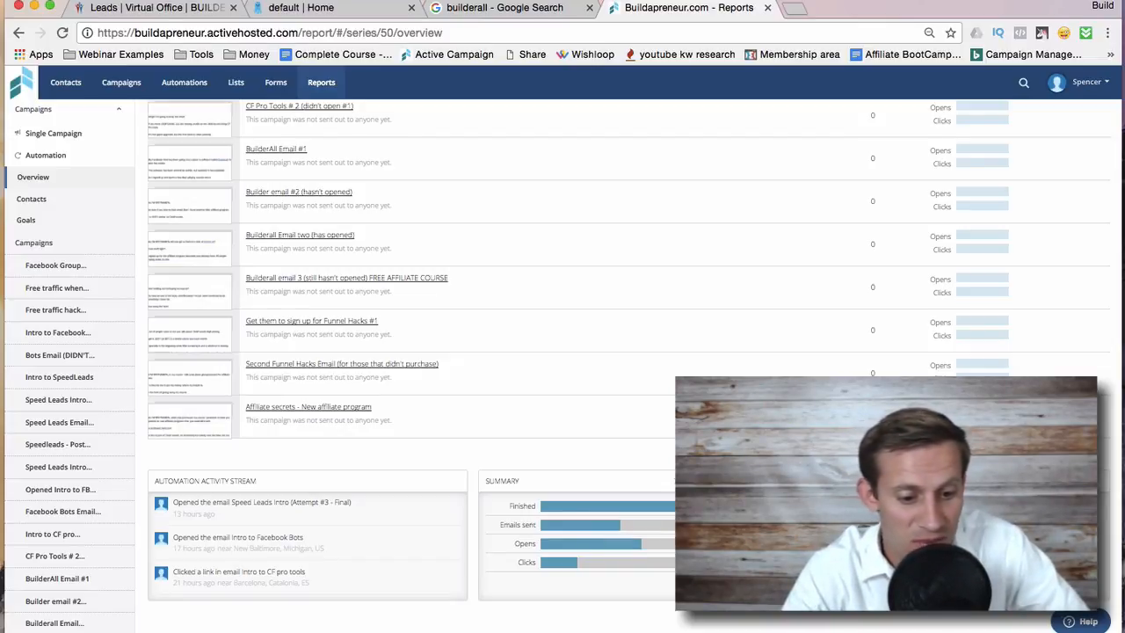
# Check the open rates of the first campaigns, including "Facebook Group Invite" and "Free traffic hack #2 - Facebook Group Value-add"
pyautogui.scroll(3, 655, 553)
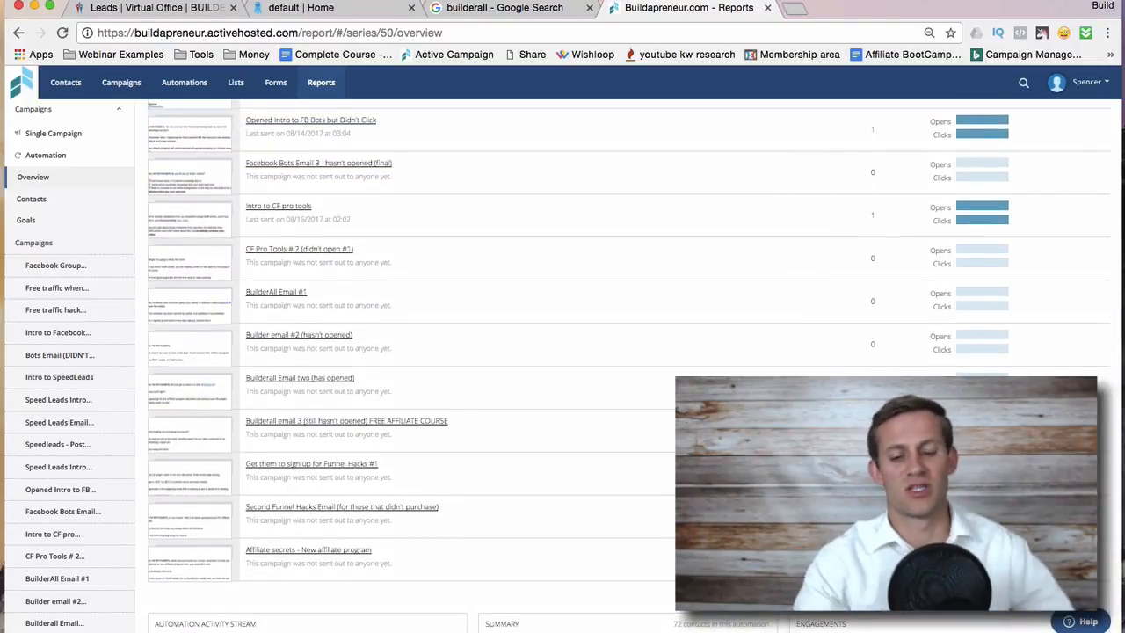
pyautogui.scroll(10, 671, 423)
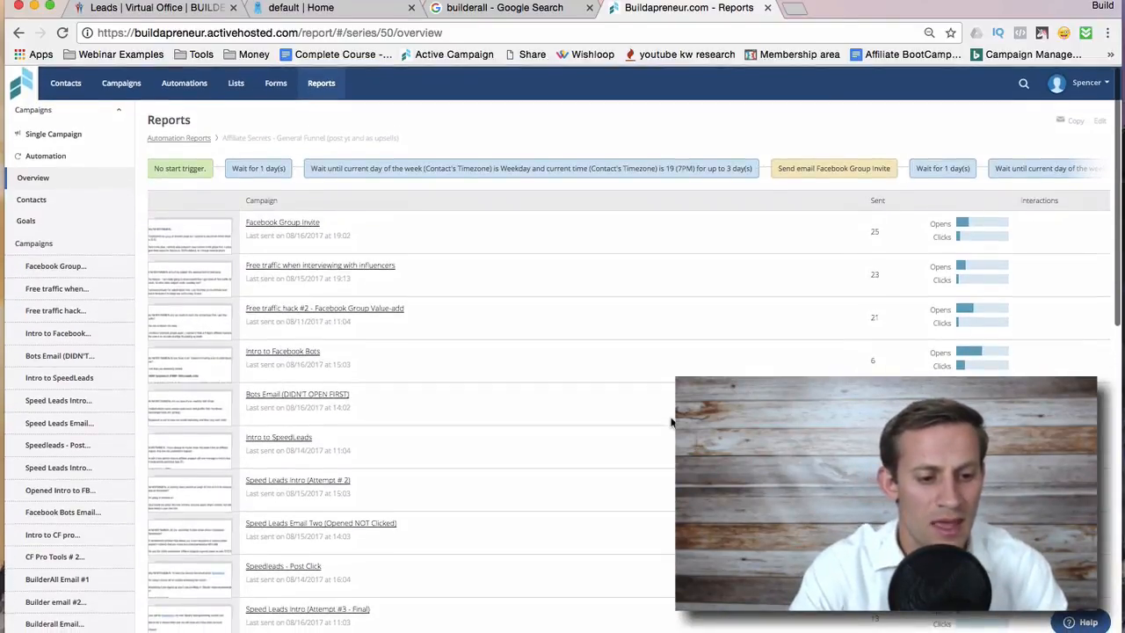
pyautogui.scroll(-1, 671, 422)
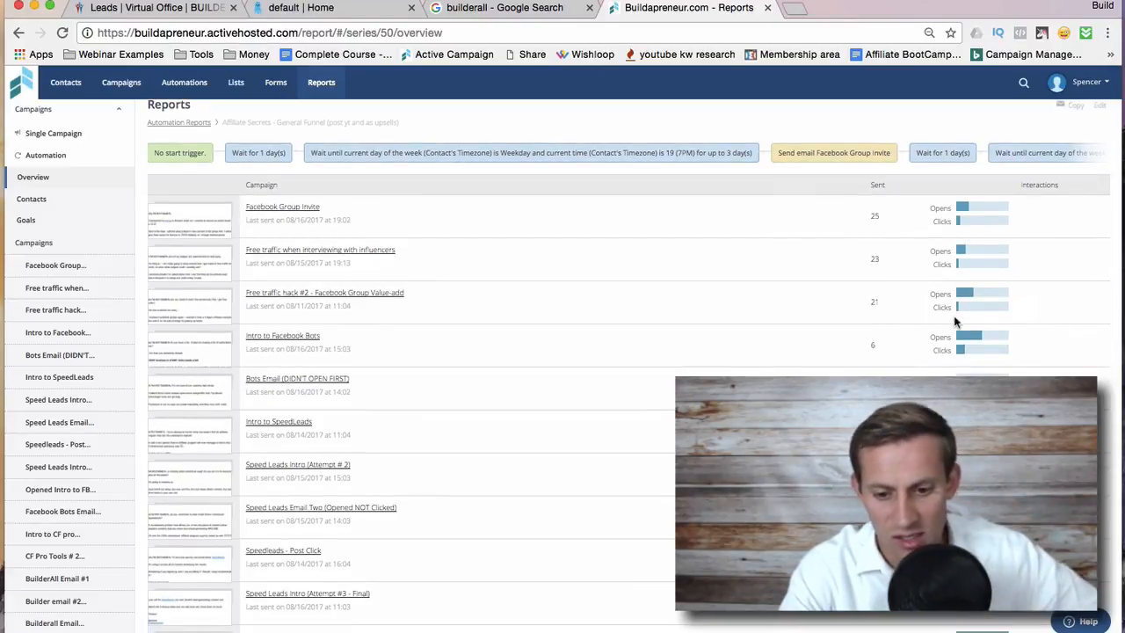
pyautogui.scroll(1, 968, 232)
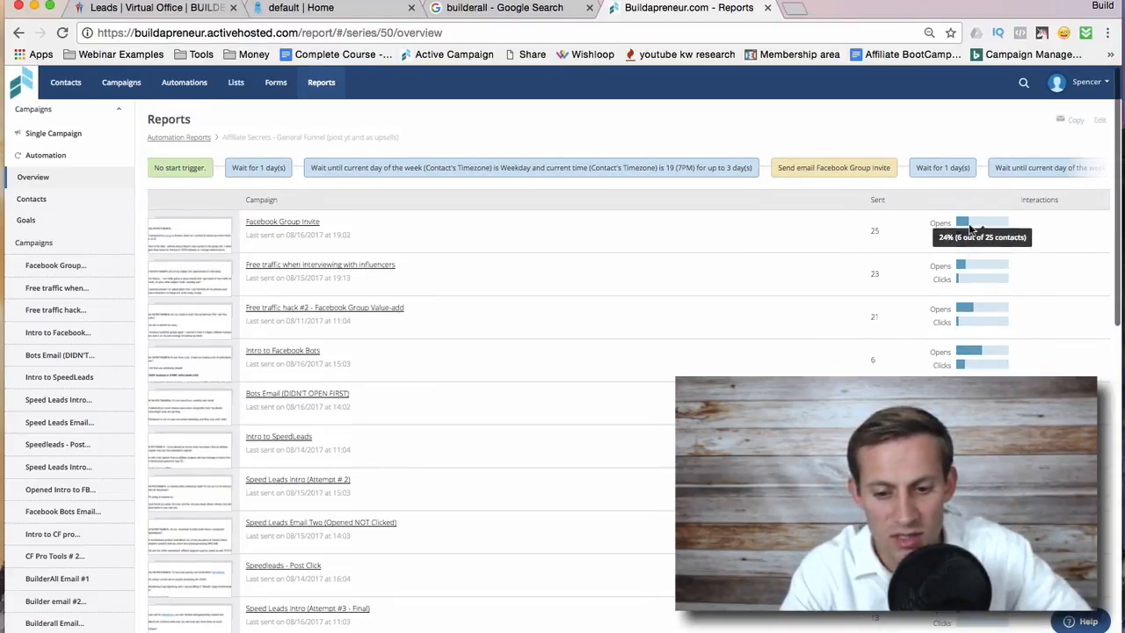
pyautogui.moveTo(966, 312)
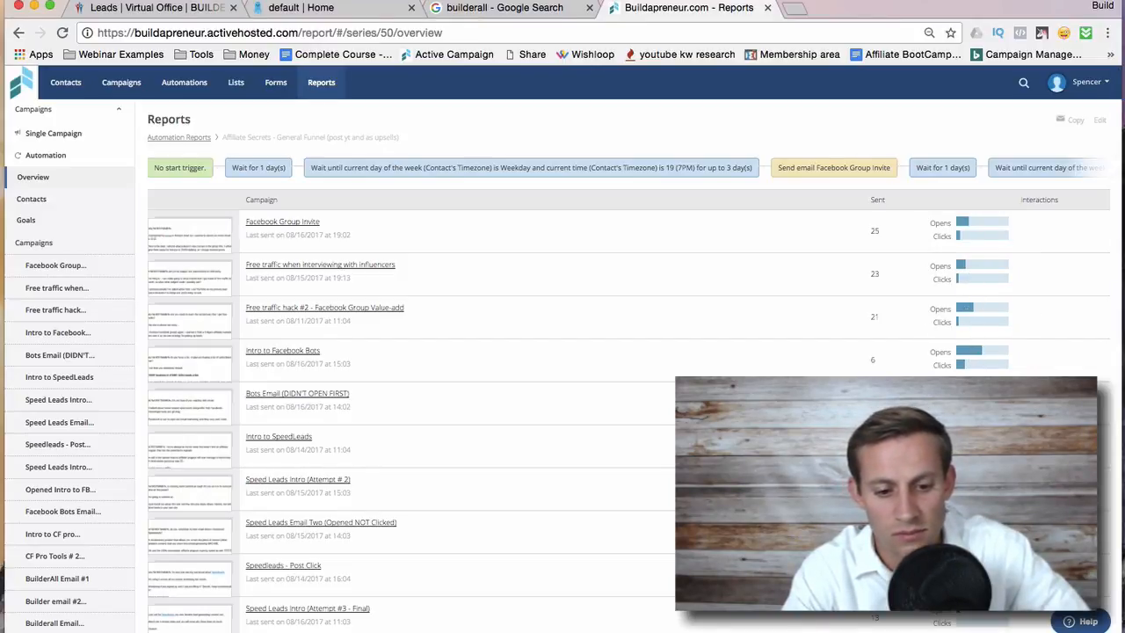
# Check the "Facebook Group Invite" open rate, look over the remaining campaigns' opens and clicks, and open the Forms page
pyautogui.scroll(-1, 629, 368)
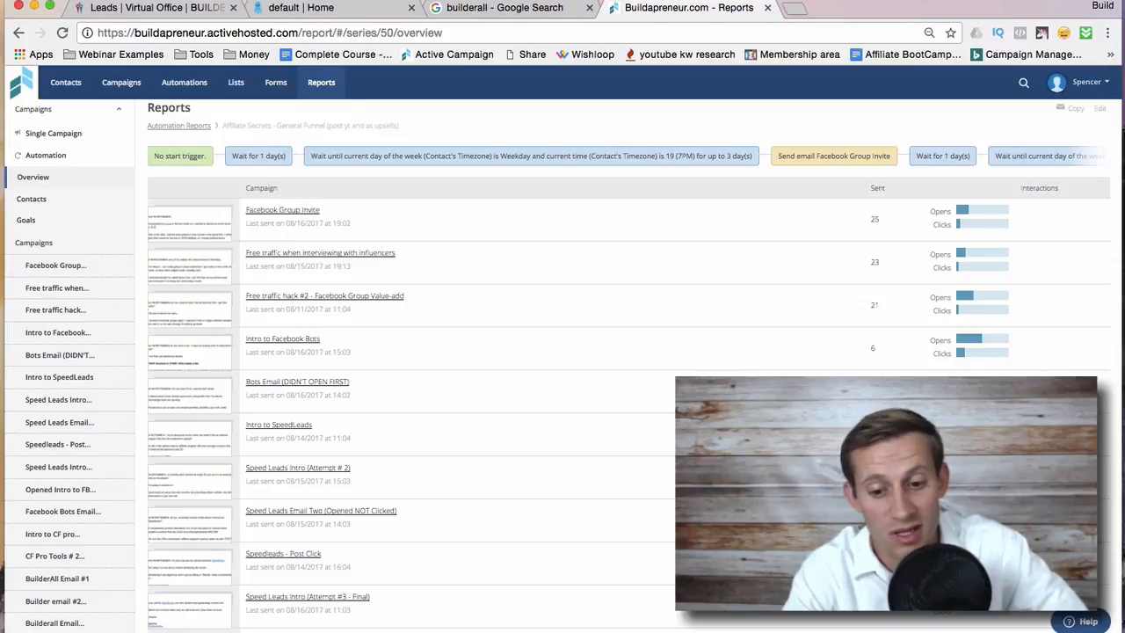
pyautogui.scroll(-2, 629, 367)
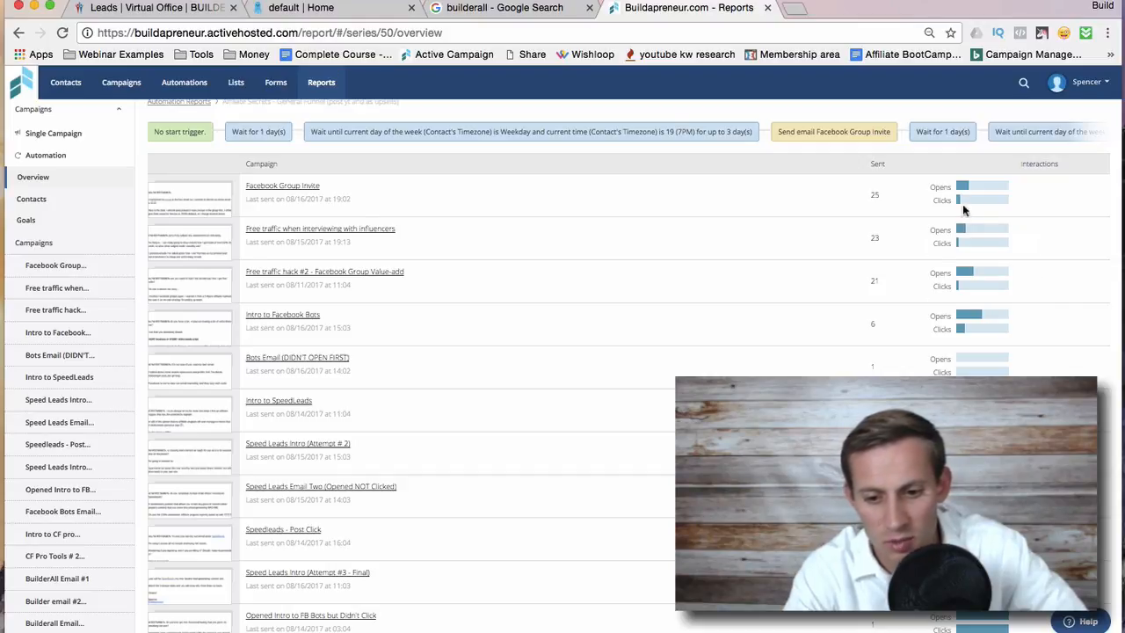
pyautogui.moveTo(961, 189)
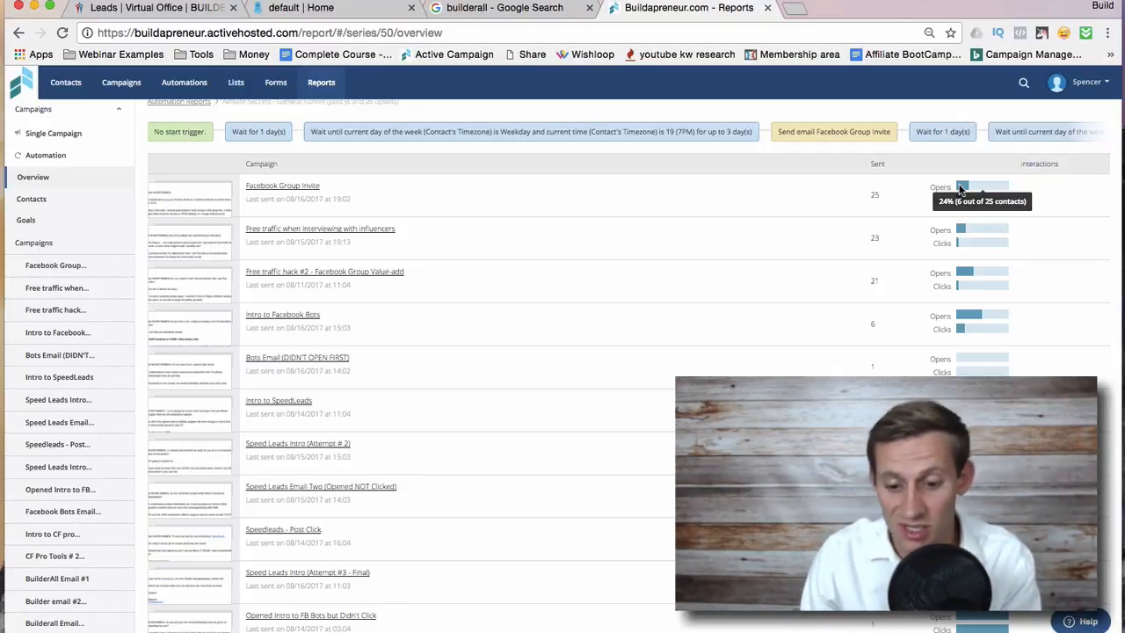
pyautogui.scroll(-10, 1006, 306)
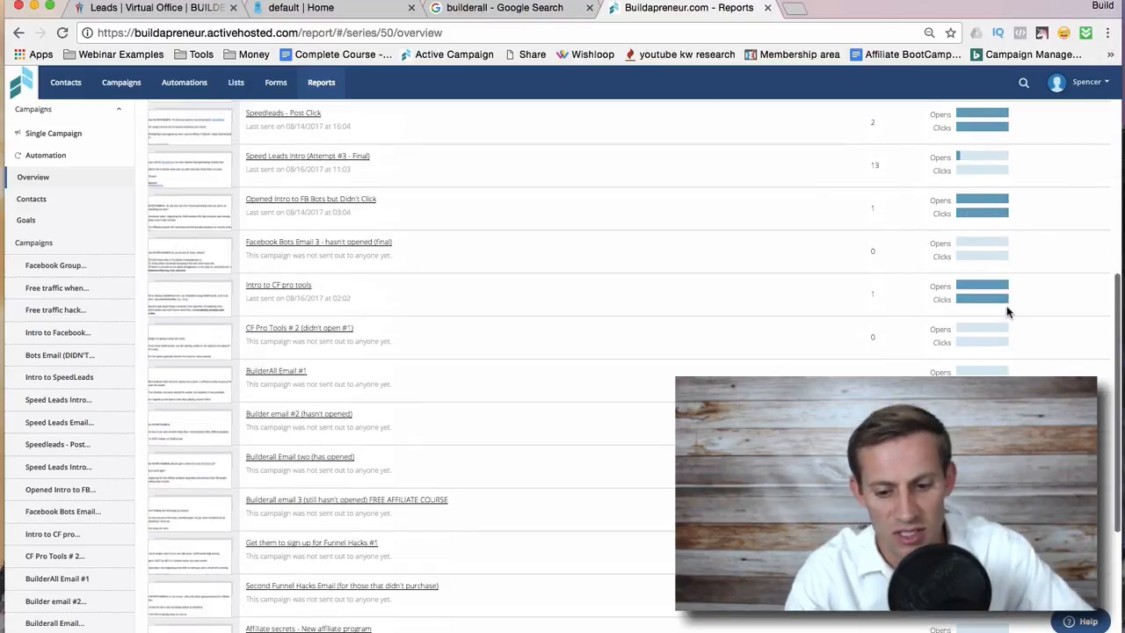
pyautogui.scroll(10, 1006, 312)
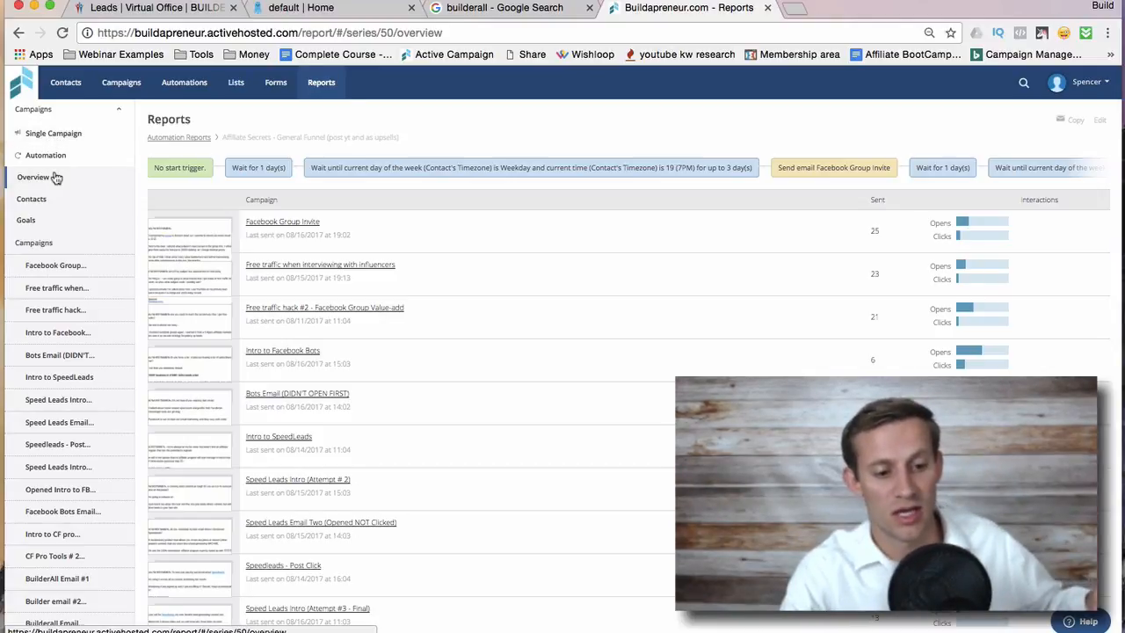
pyautogui.click(273, 98)
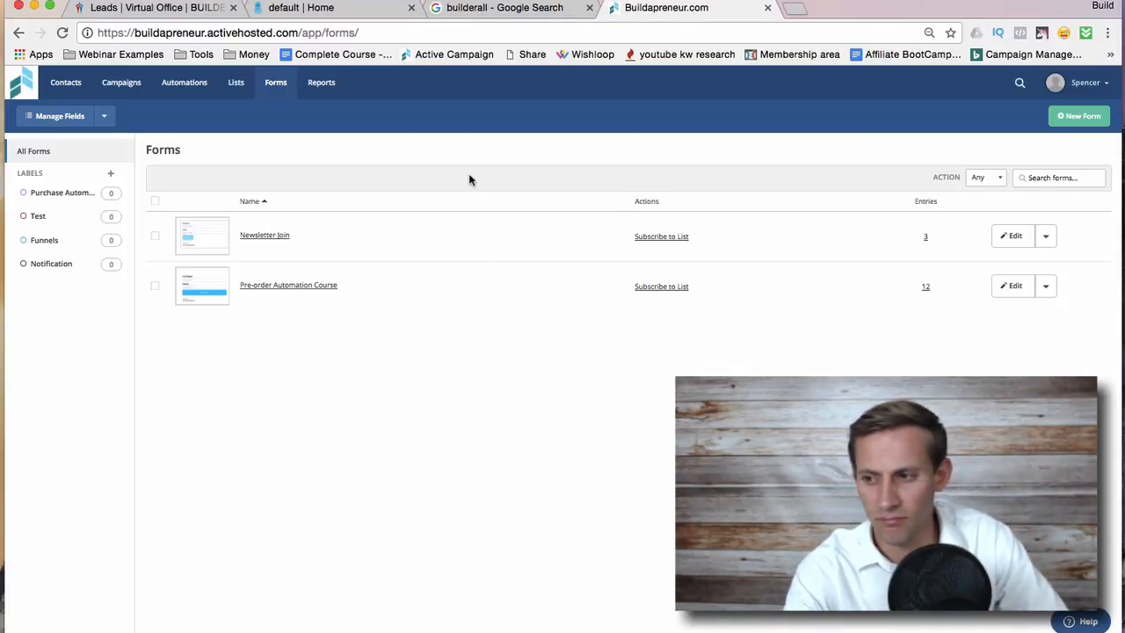
# Search the web for "active campaign pricing" in a new tab and open ActiveCampaign's own pricing page
pyautogui.click(798, 9)
pyautogui.write('activ')
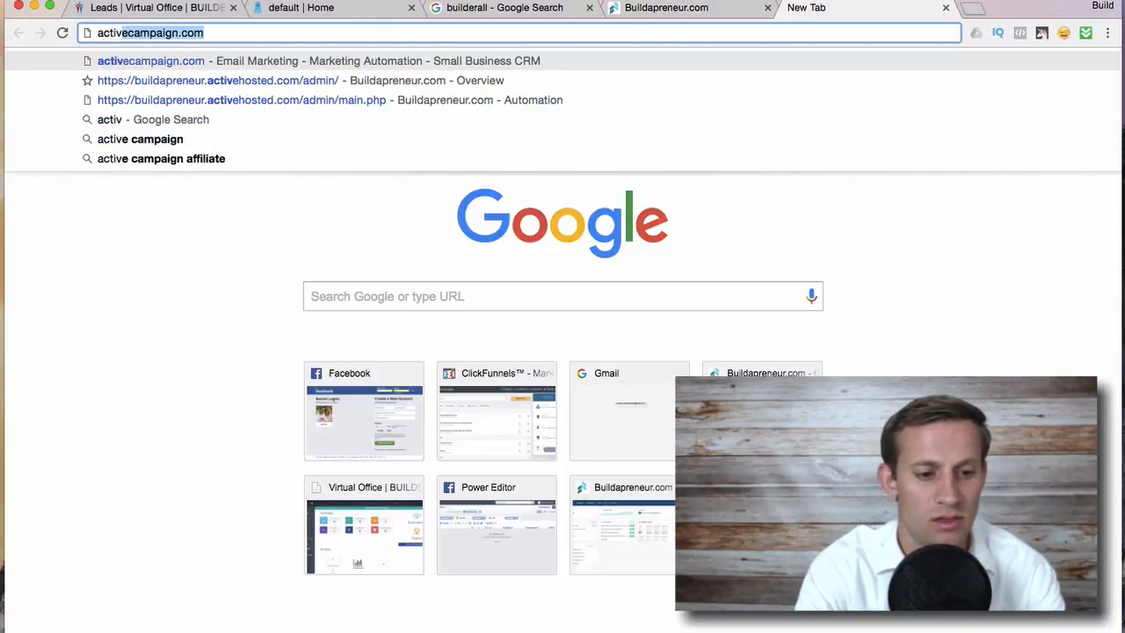
pyautogui.write('e cam')
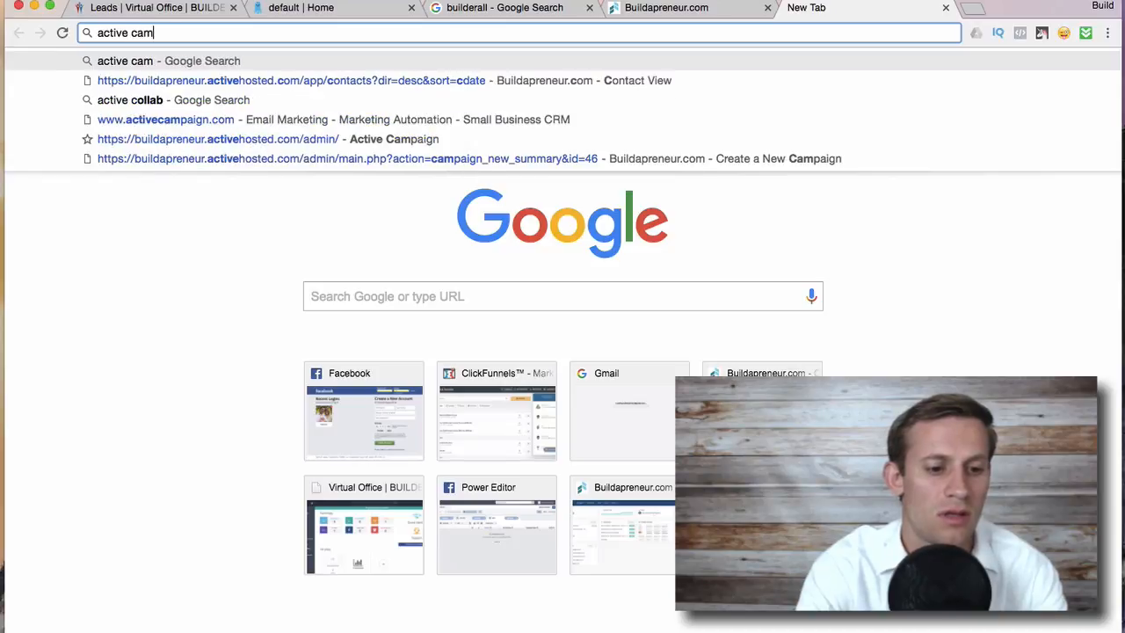
pyautogui.write('paign pricing')
pyautogui.press('Return')
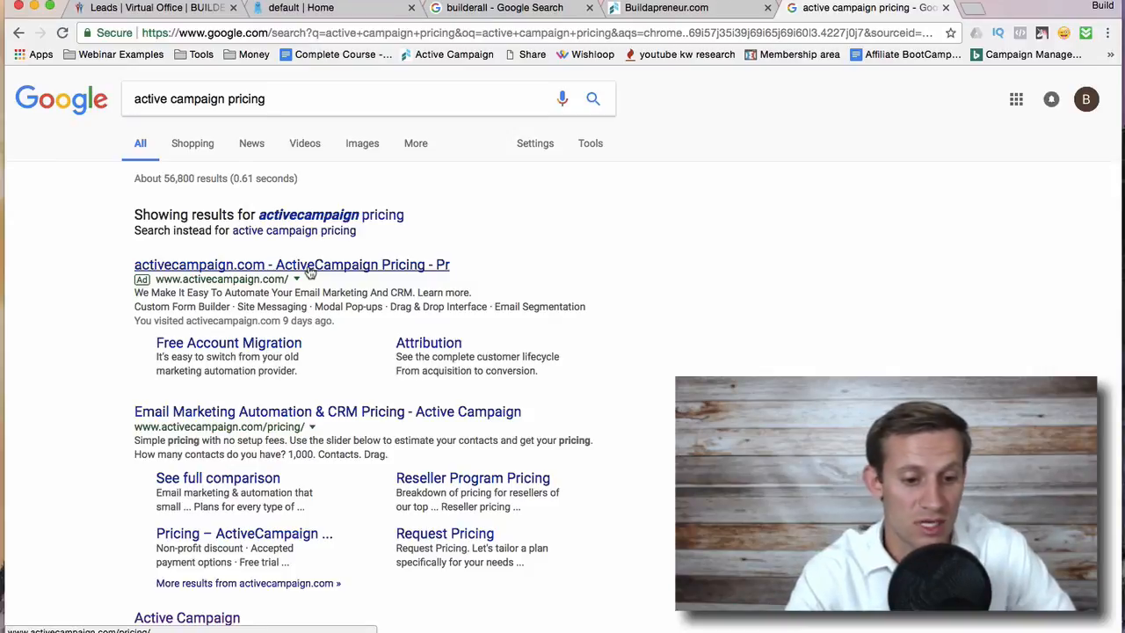
pyautogui.scroll(-1, 290, 413)
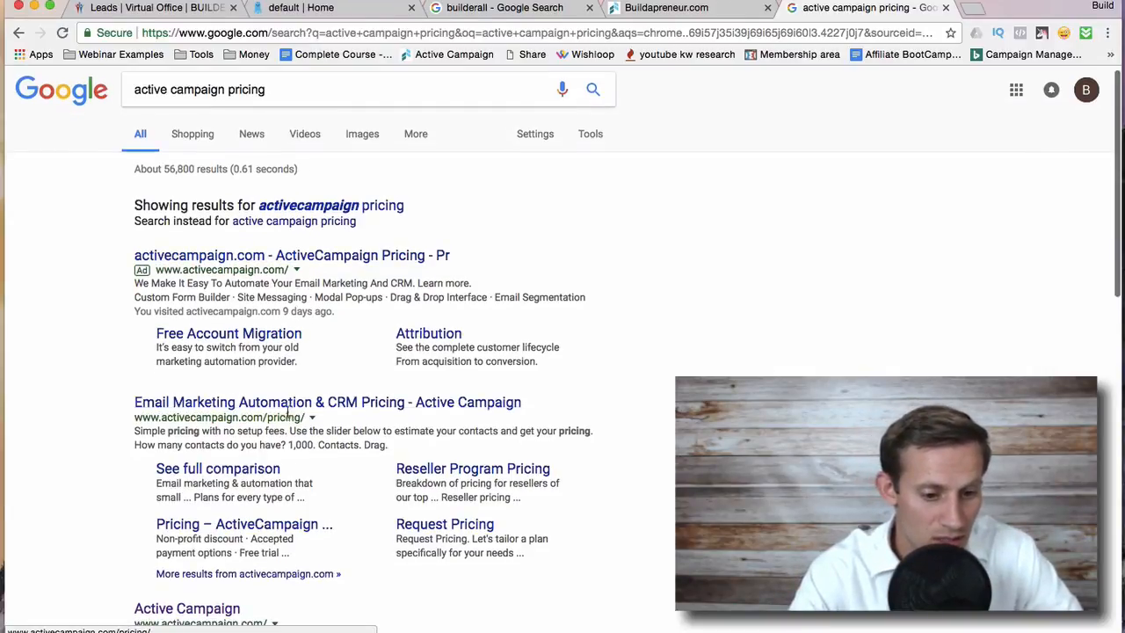
pyautogui.click(289, 403)
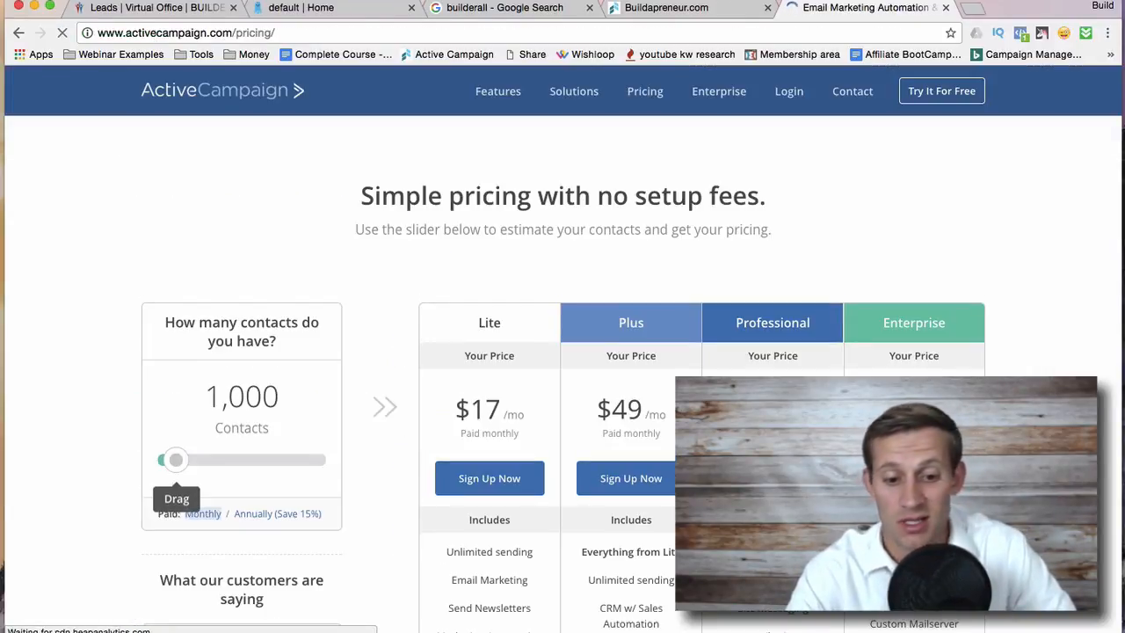
# Set the pricing estimate to 500 contacts and compare the prices and included features of the Lite to Enterprise plans
pyautogui.scroll(-2, 420, 362)
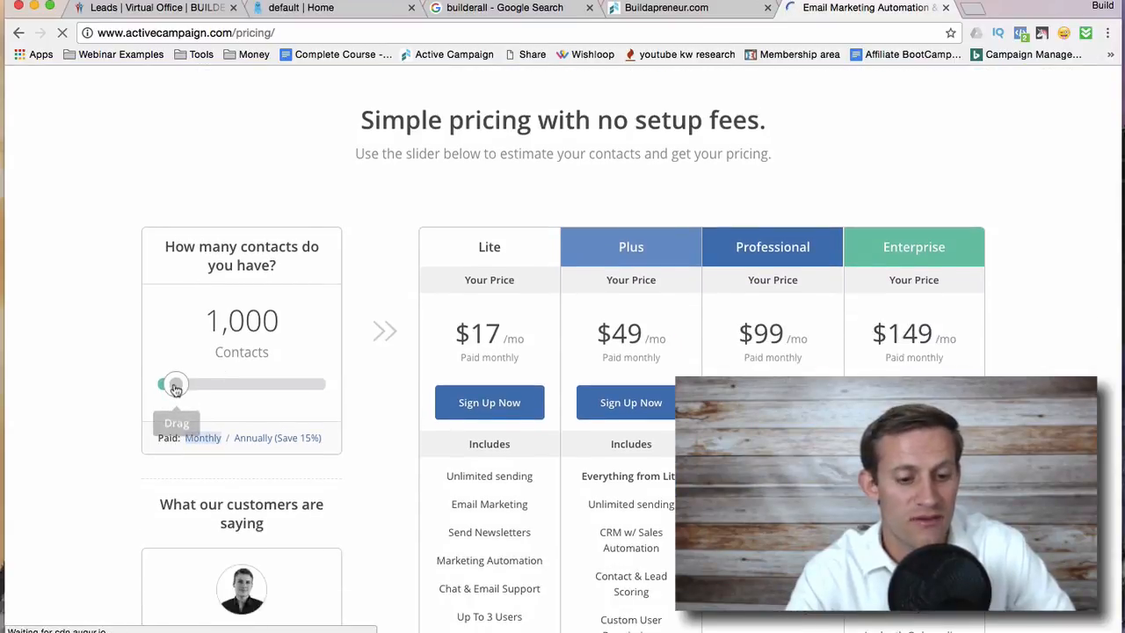
pyautogui.moveTo(176, 389); pyautogui.dragTo(157, 384)
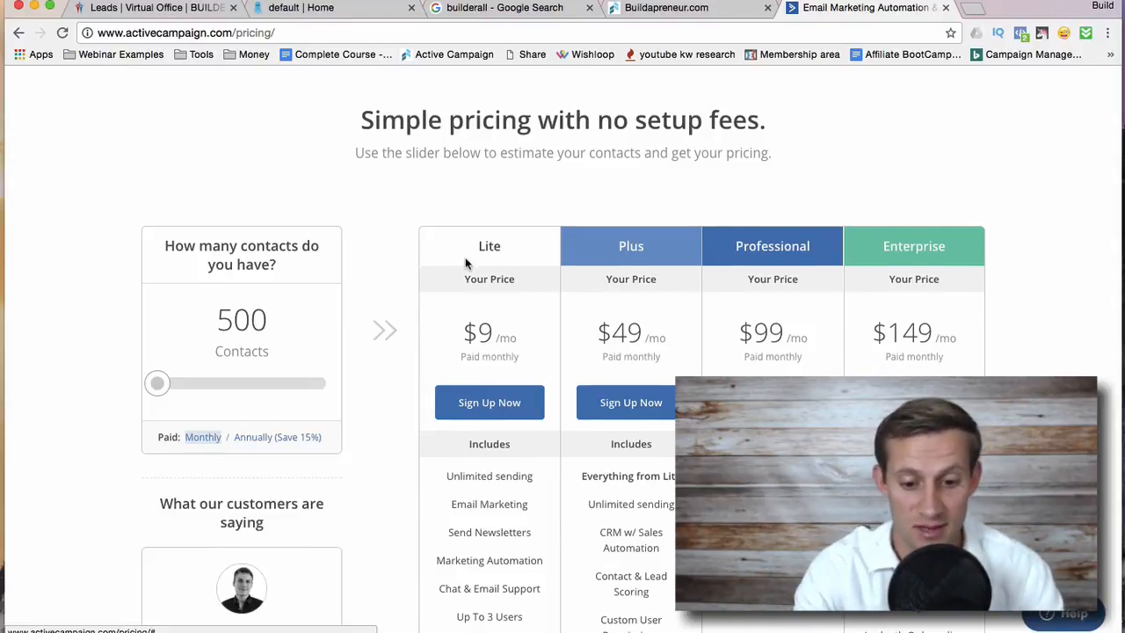
pyautogui.scroll(-3, 479, 159)
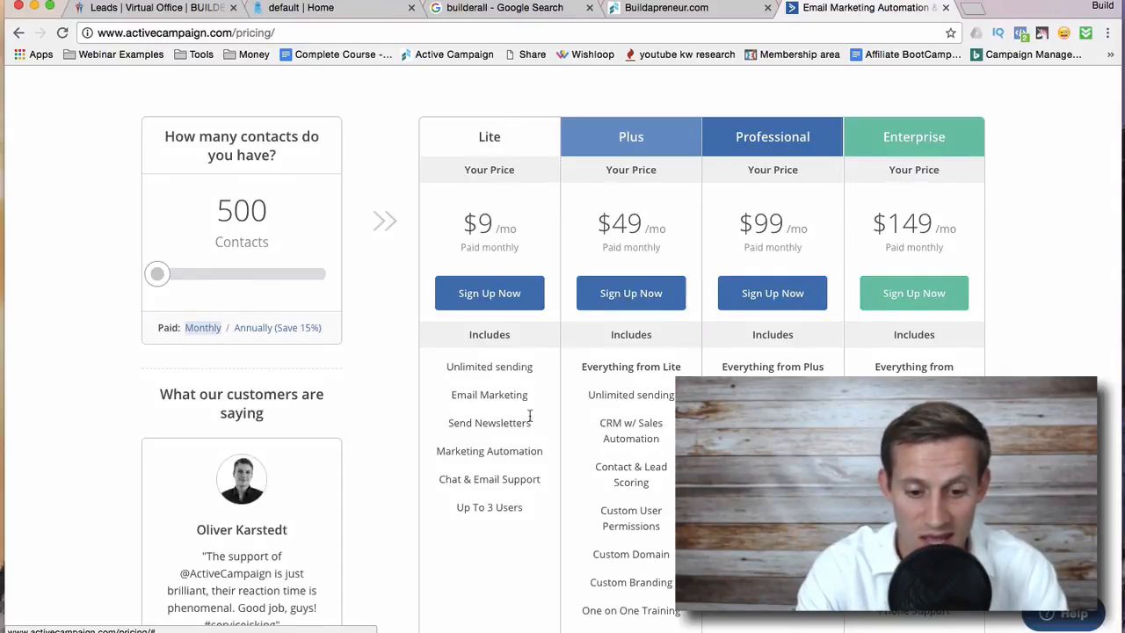
pyautogui.scroll(-3, 529, 416)
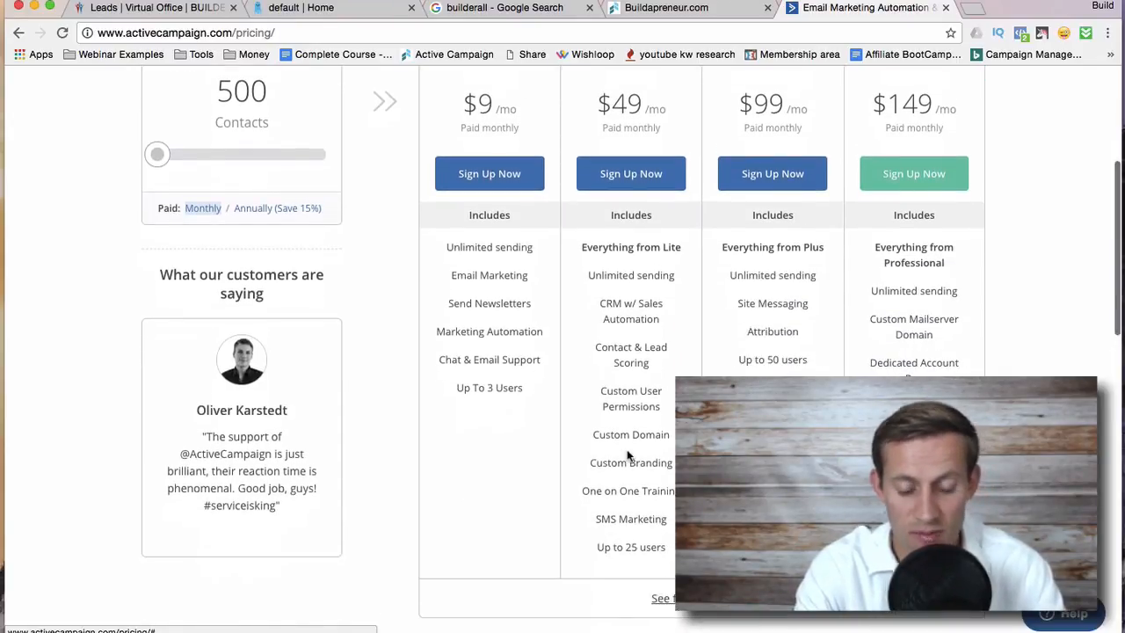
pyautogui.scroll(2, 545, 401)
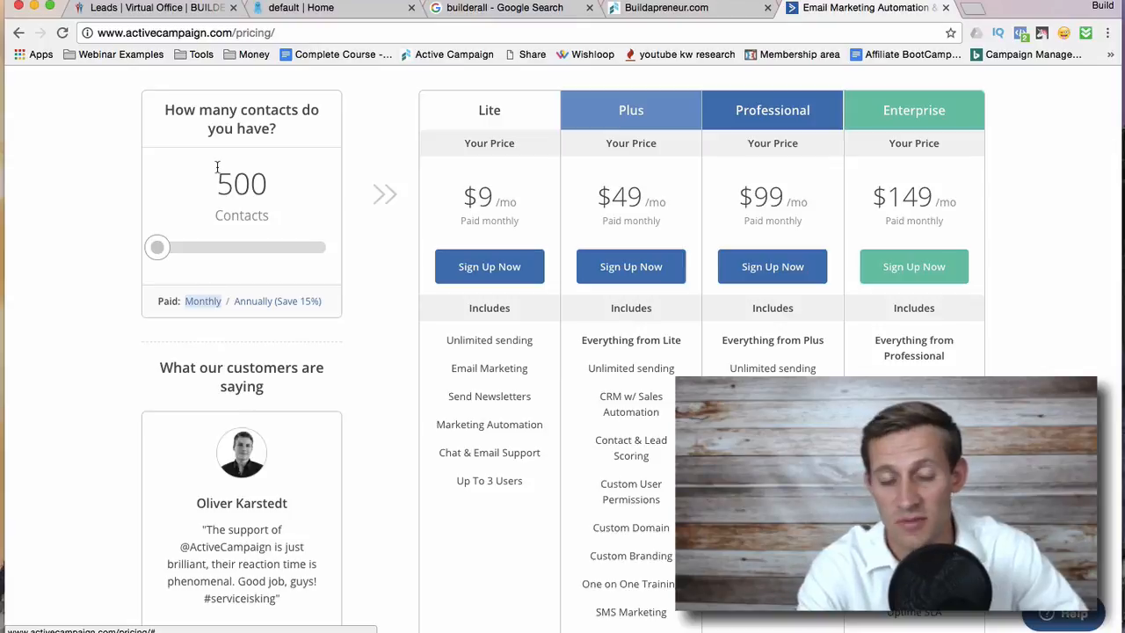
# Set the pricing estimate to 2,500 contacts, check the Lite plan's monthly price, and close the pricing page
pyautogui.moveTo(164, 257); pyautogui.dragTo(200, 253)
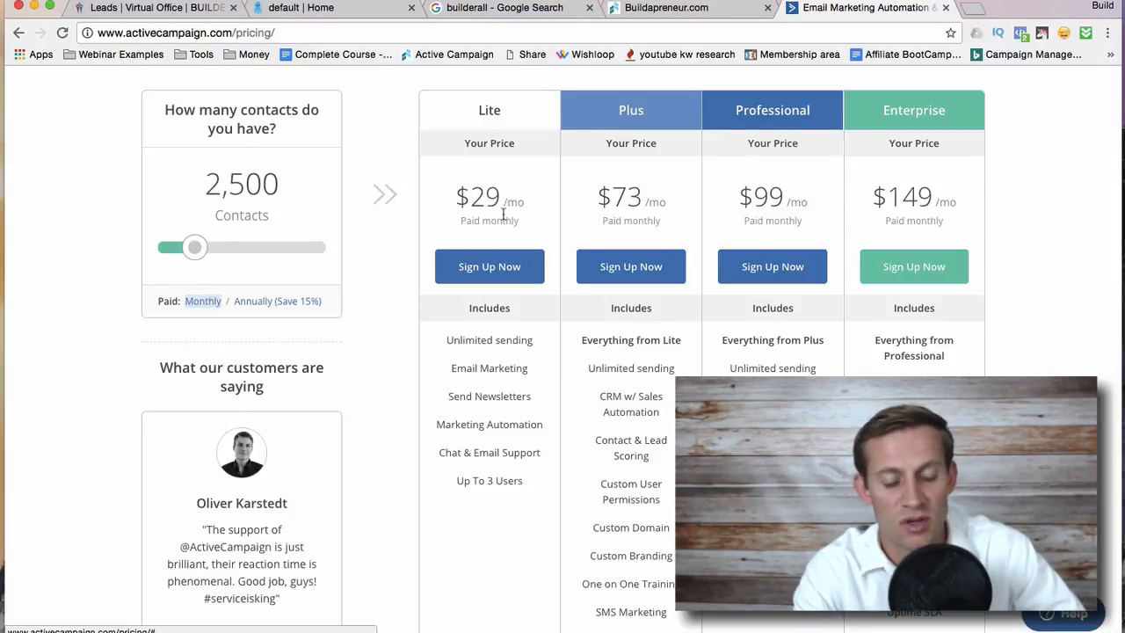
pyautogui.moveTo(472, 197); pyautogui.dragTo(528, 206)
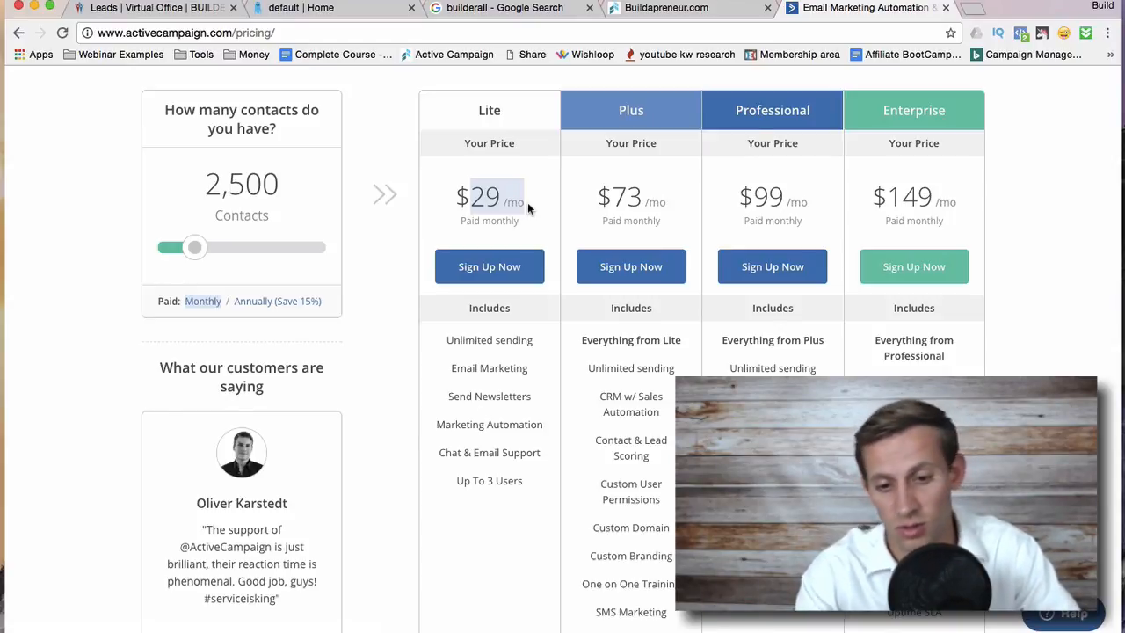
pyautogui.click(946, 9)
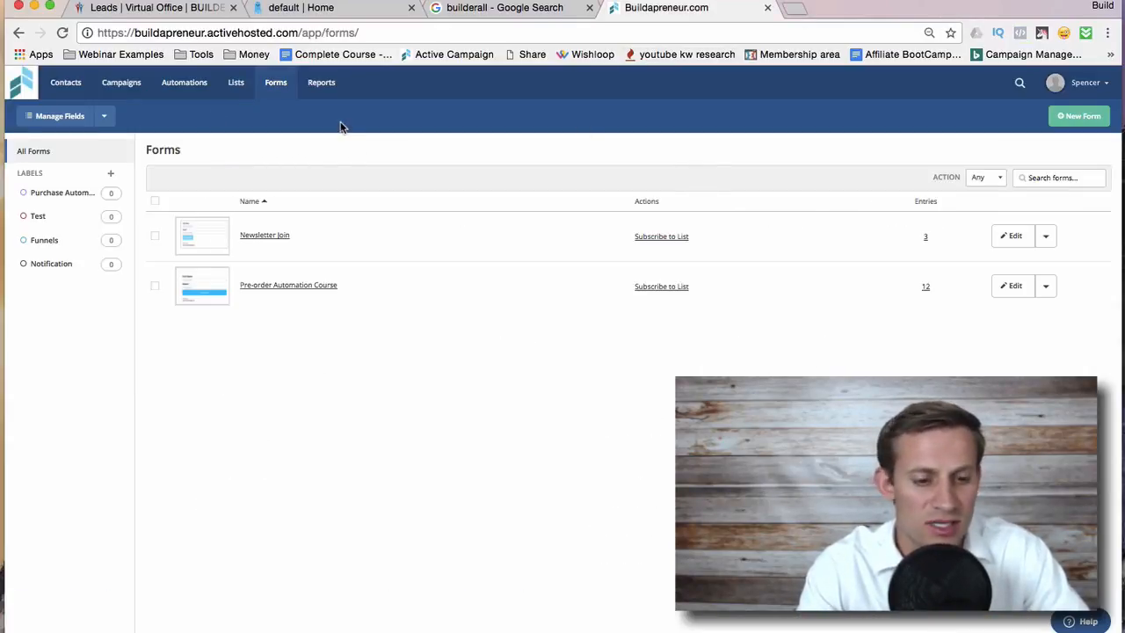
# Open the inactive "Case Study." automation from the list of automations
pyautogui.click(182, 88)
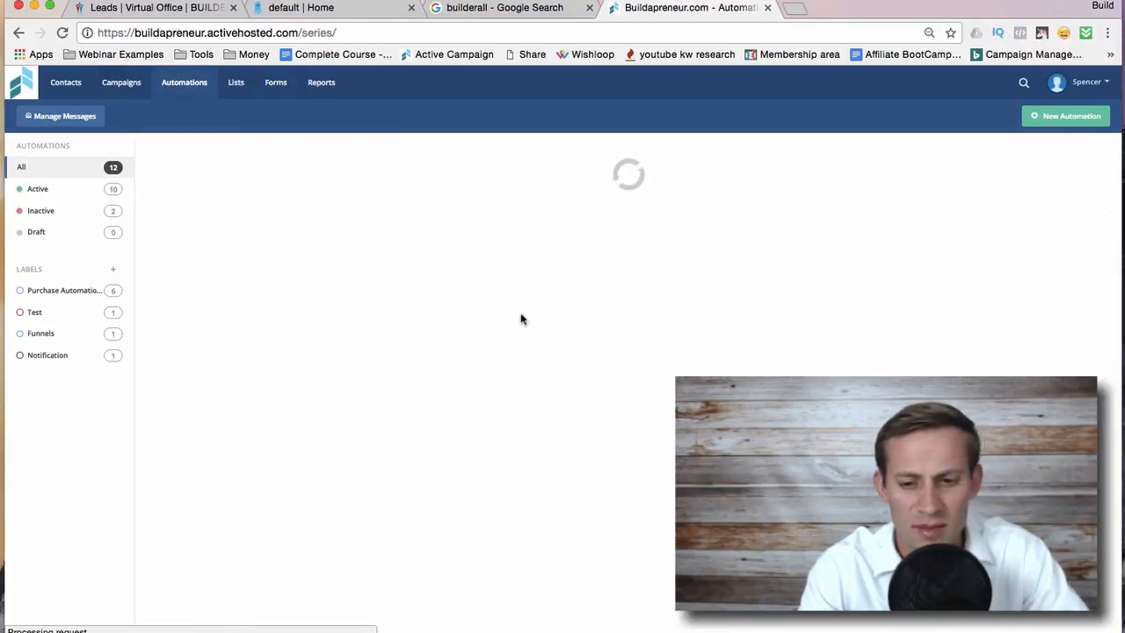
pyautogui.scroll(-2, 607, 300)
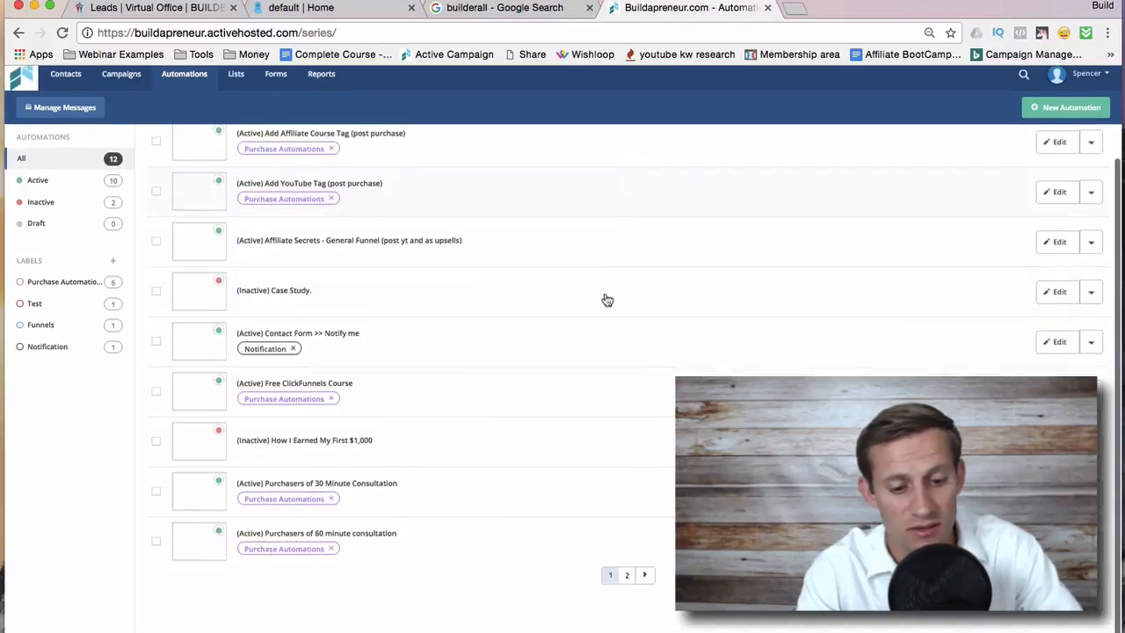
pyautogui.scroll(2, 583, 337)
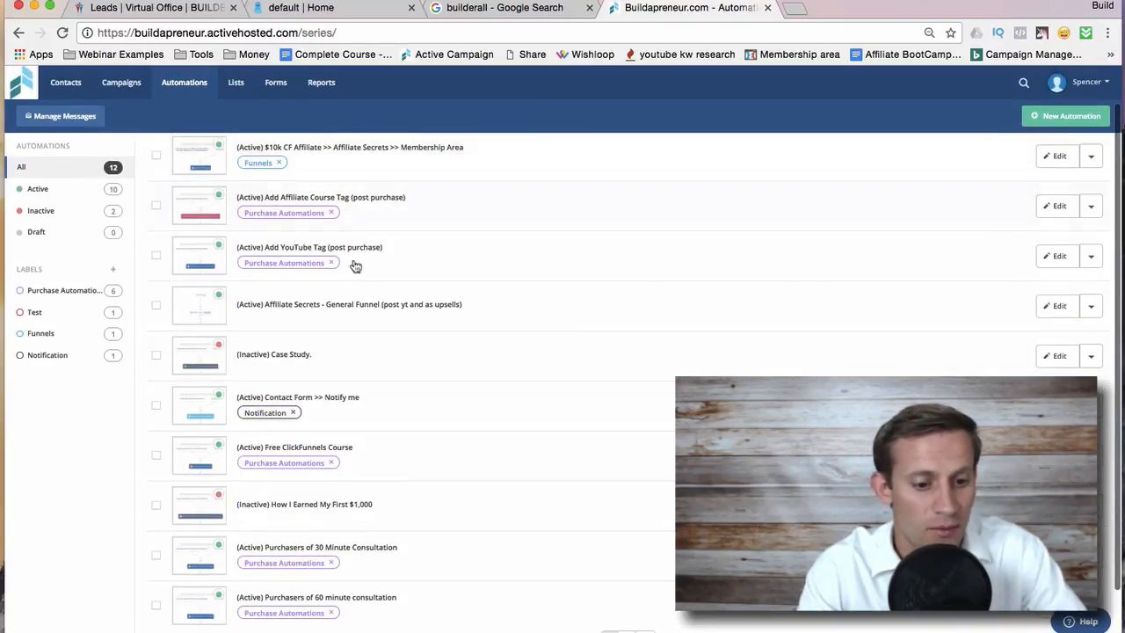
pyautogui.click(398, 349)
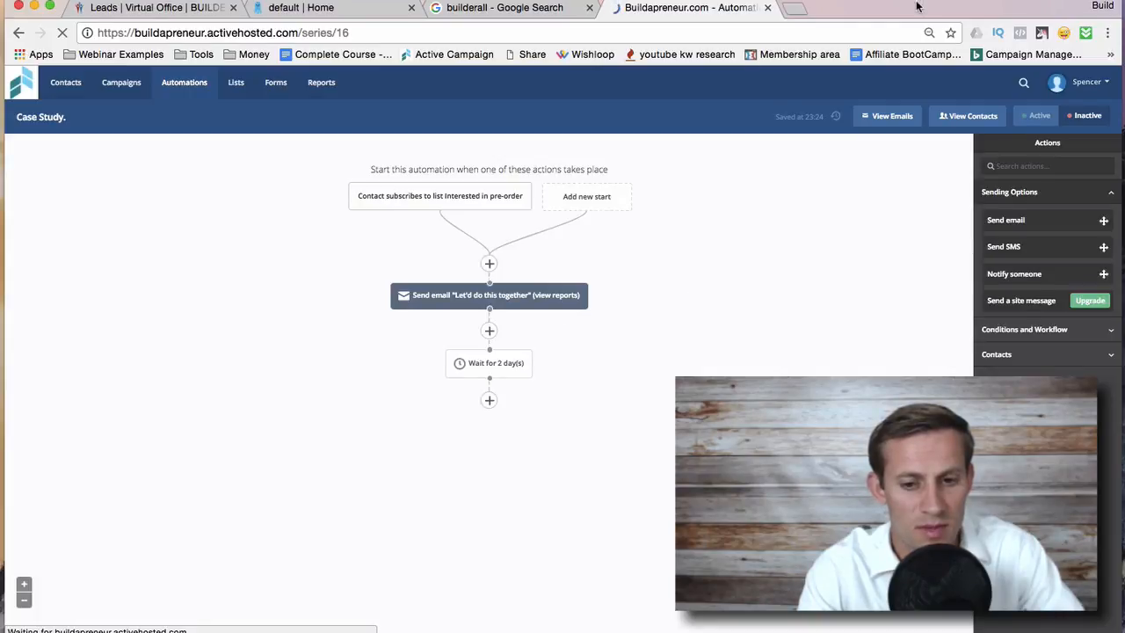
# Add a Send email action after the 2-day wait and create a new email named "Test" for it
pyautogui.click(489, 401)
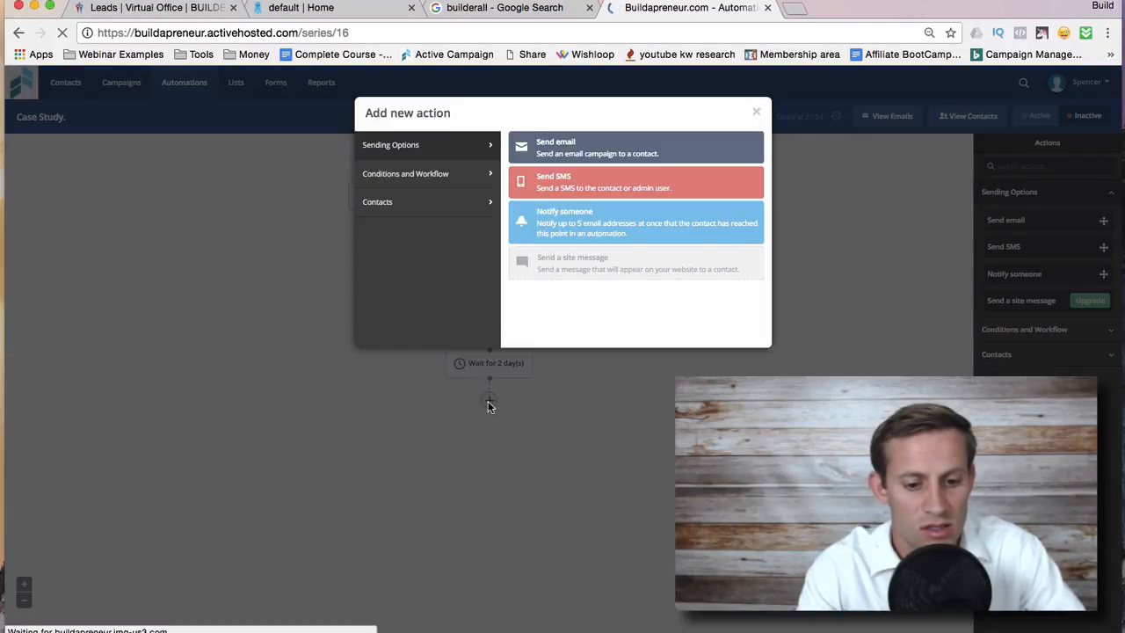
pyautogui.click(578, 145)
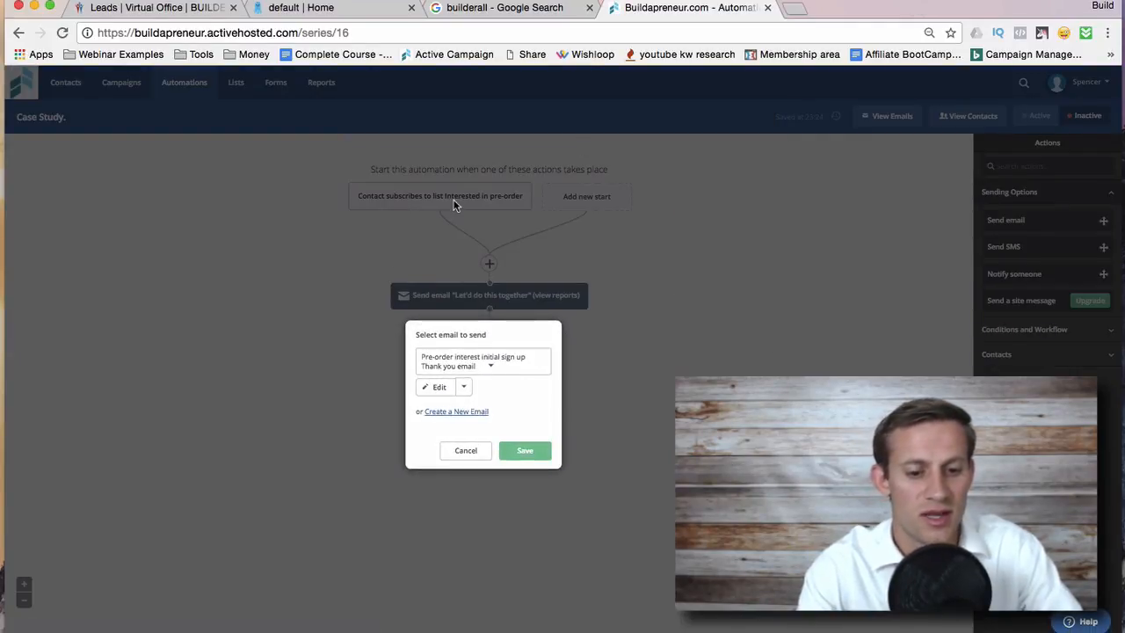
pyautogui.click(482, 411)
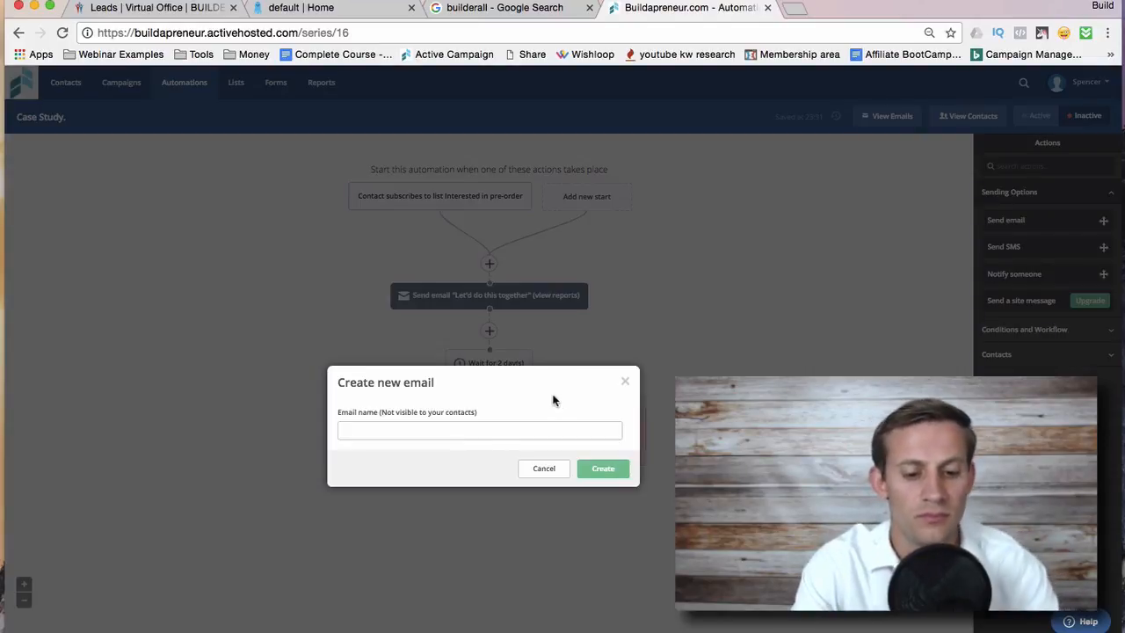
pyautogui.click(441, 437)
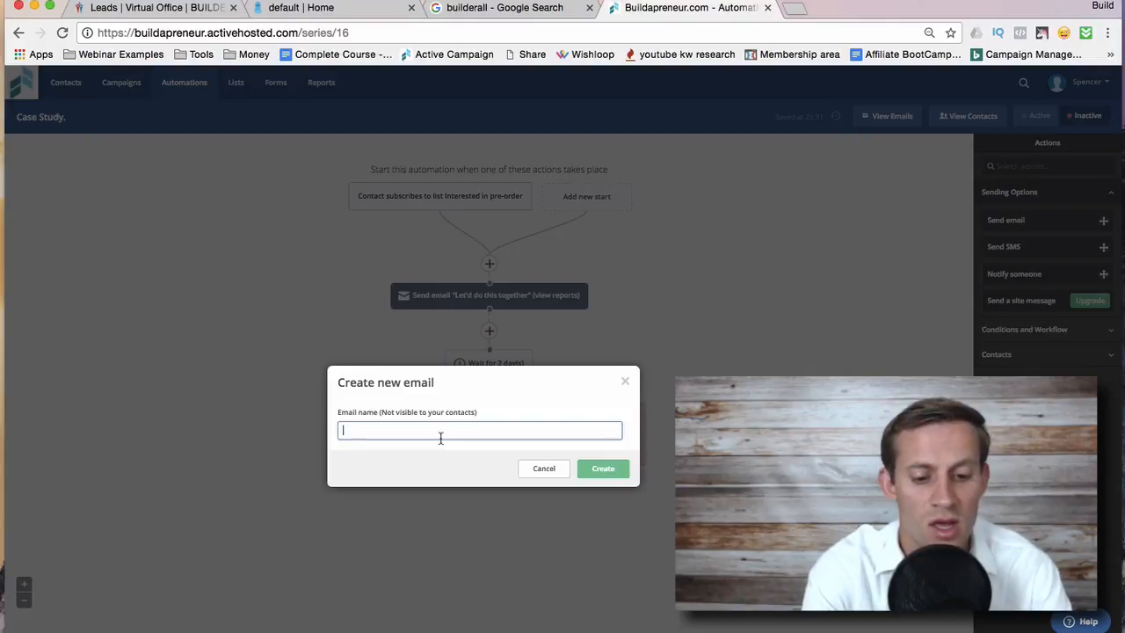
pyautogui.write('t')
pyautogui.click(620, 468)
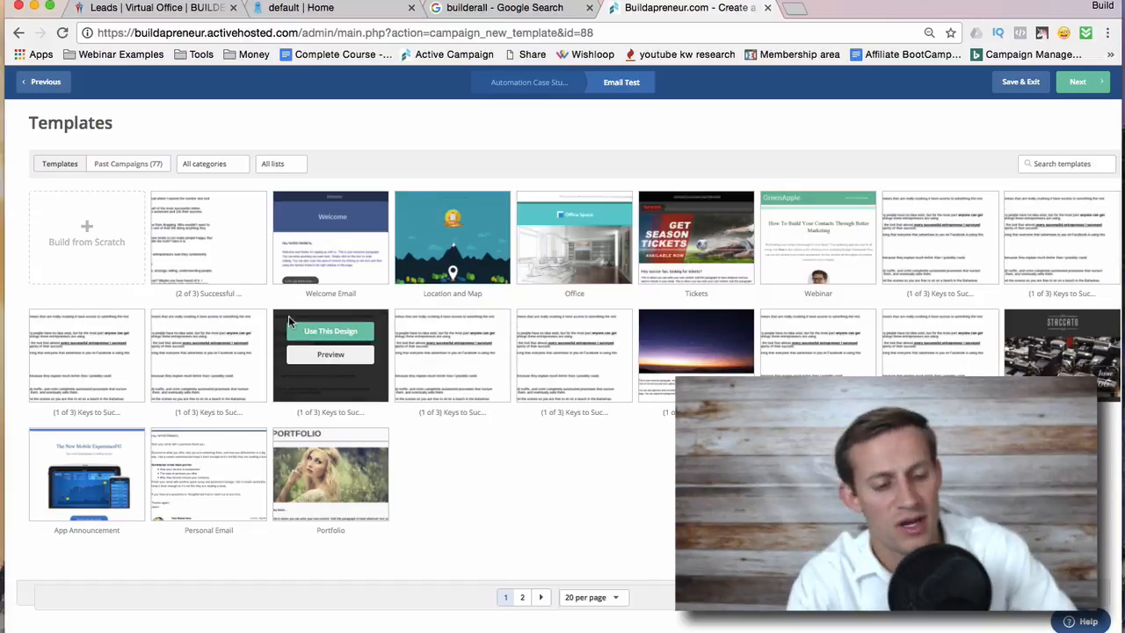
# Build the email from scratch with the Newsletter template, using "Testing emails" as subject and keeping the default sender details
pyautogui.click(99, 217)
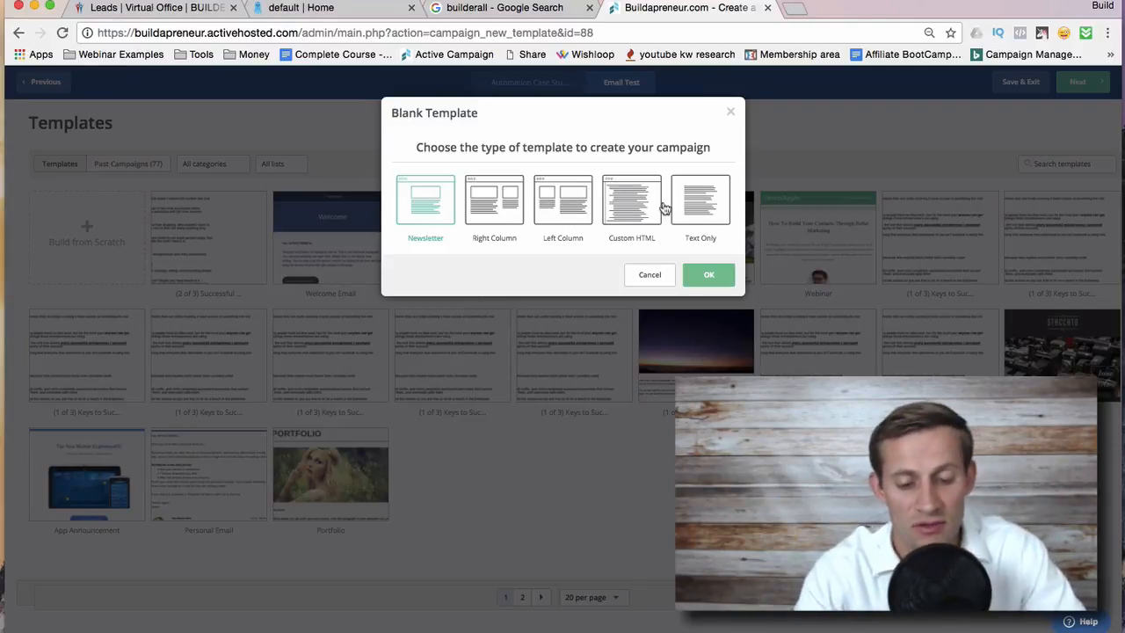
pyautogui.click(727, 286)
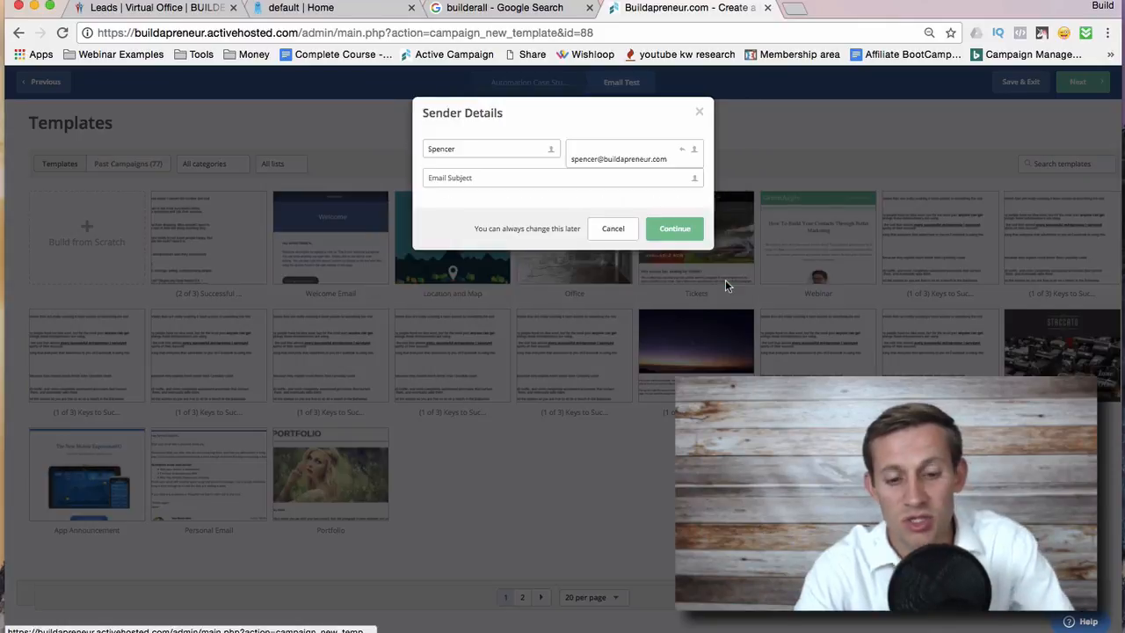
pyautogui.click(543, 180)
pyautogui.write('Testing email')
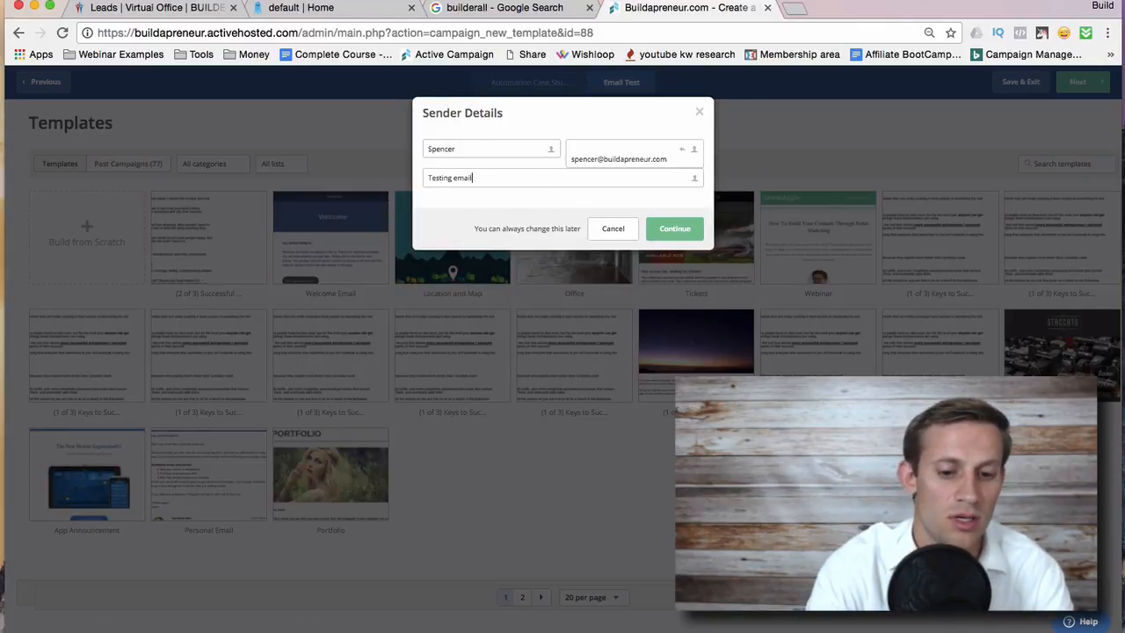
pyautogui.write('s')
pyautogui.click(673, 226)
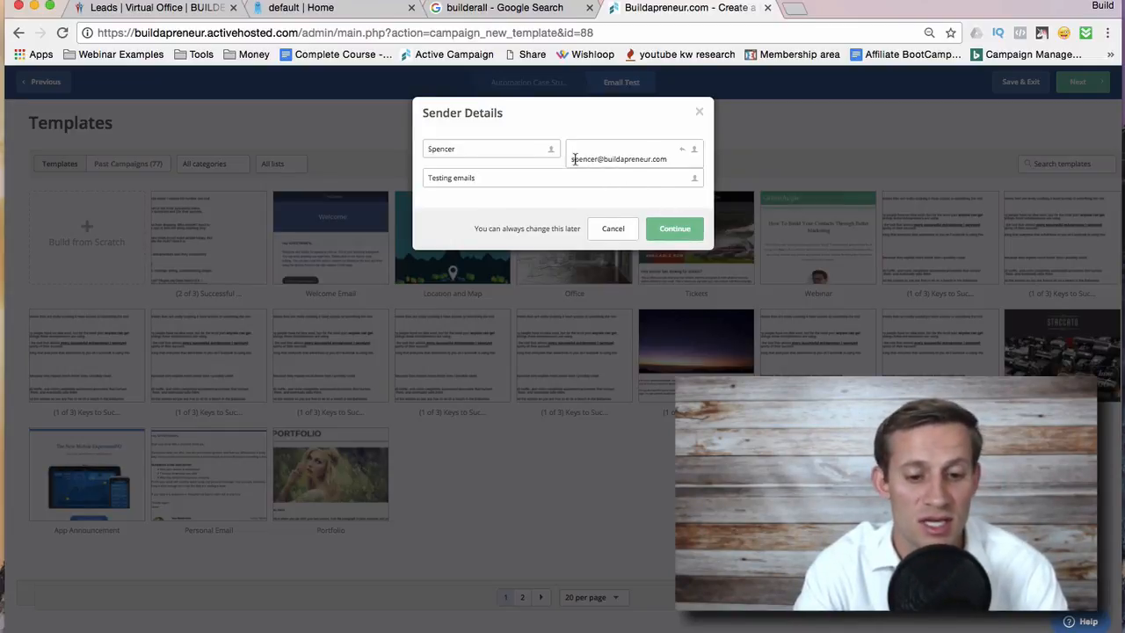
pyautogui.moveTo(573, 159); pyautogui.dragTo(695, 170)
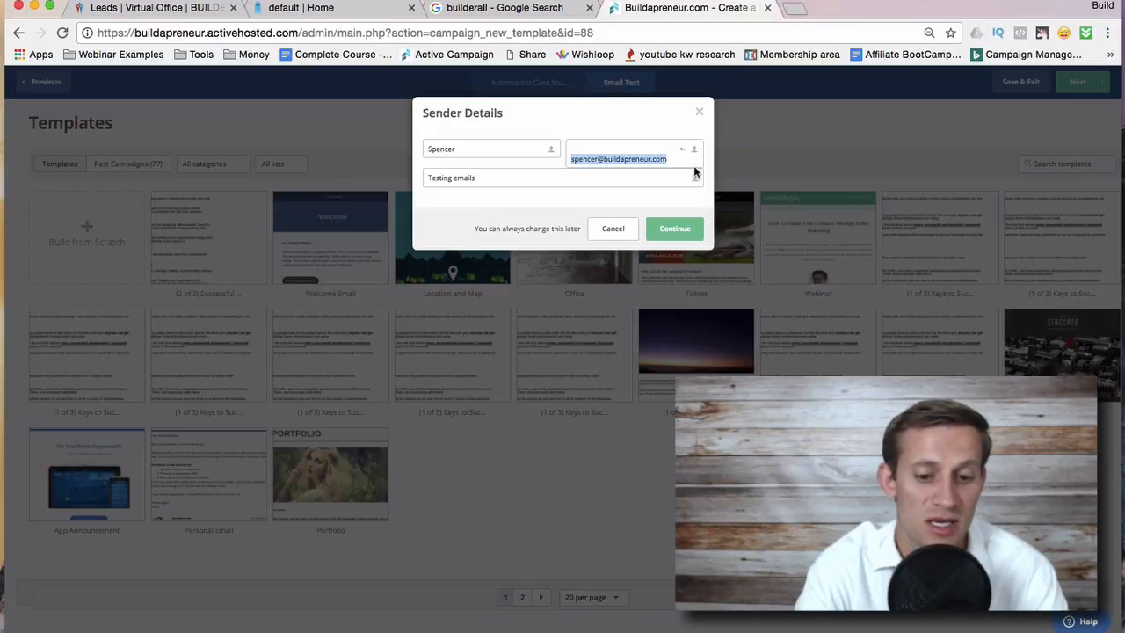
pyautogui.click(669, 230)
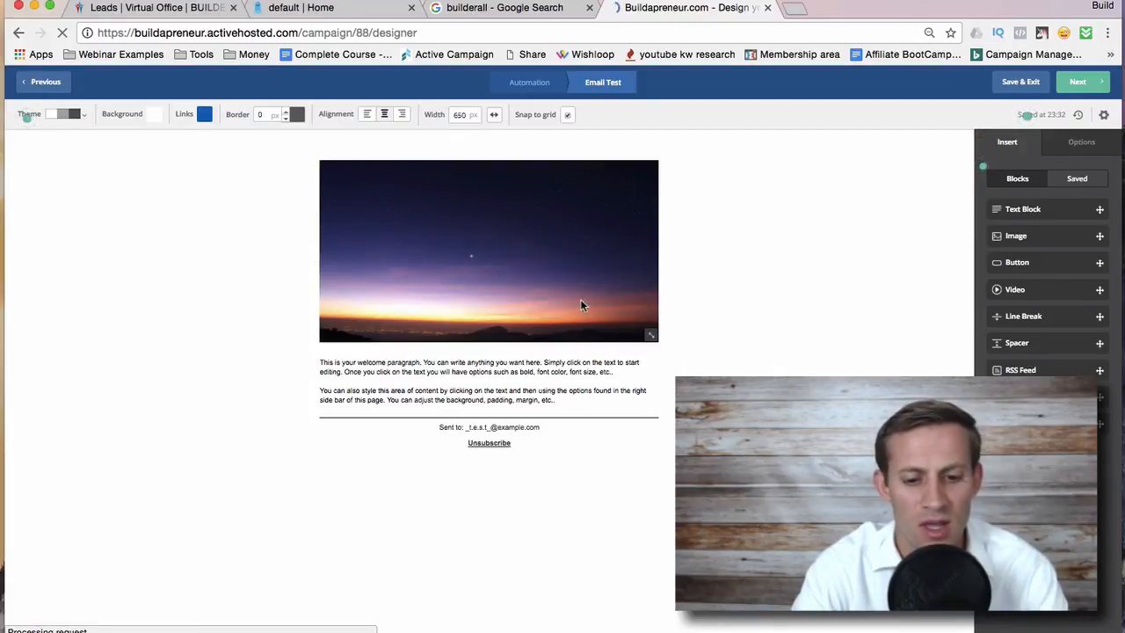
# Delete the header image block from the email template
pyautogui.click(638, 274)
pyautogui.click(667, 185)
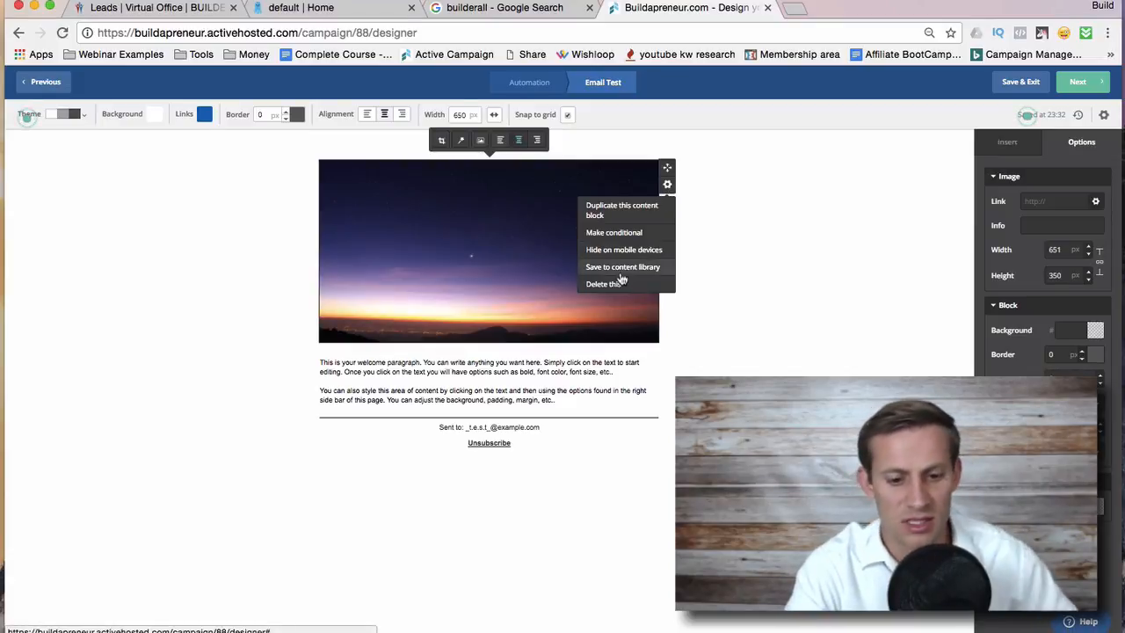
pyautogui.click(618, 284)
pyautogui.click(649, 285)
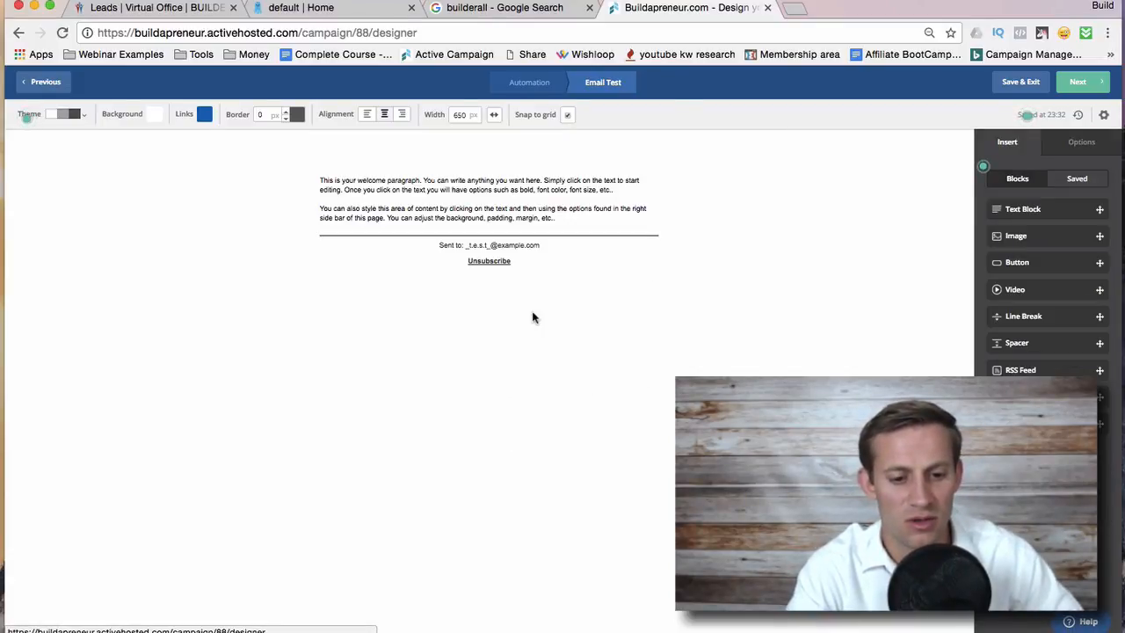
# Add a new text block directly below the welcome paragraphs
pyautogui.click(495, 217)
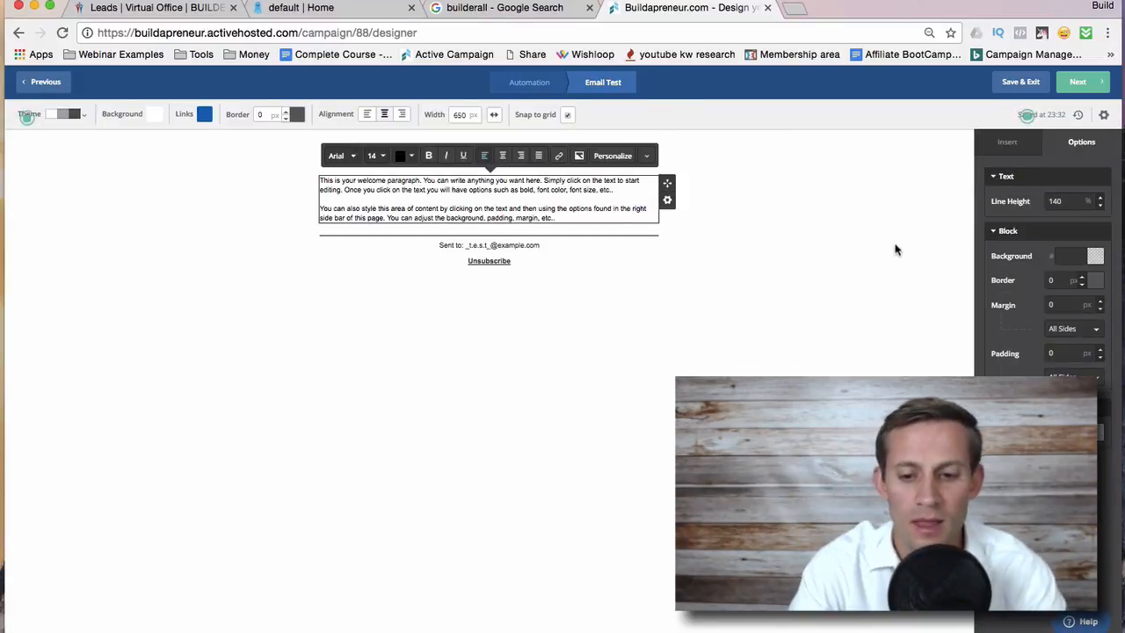
pyautogui.click(1015, 148)
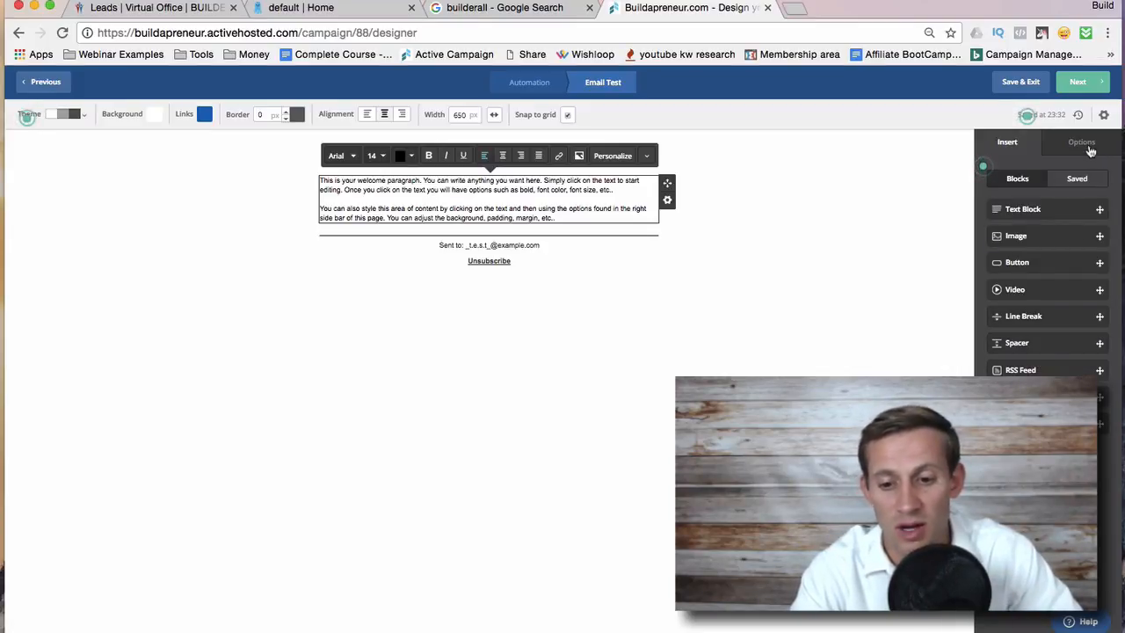
pyautogui.moveTo(1037, 209); pyautogui.dragTo(487, 224)
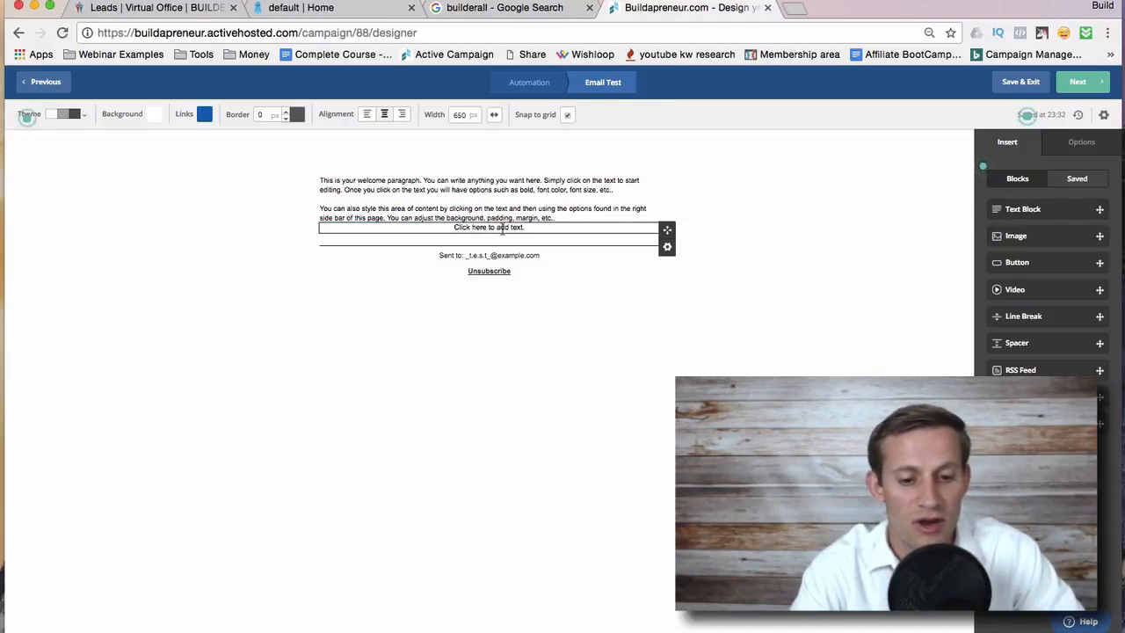
# Replace all the placeholder text in the welcome block with "Hi"
pyautogui.click(570, 197)
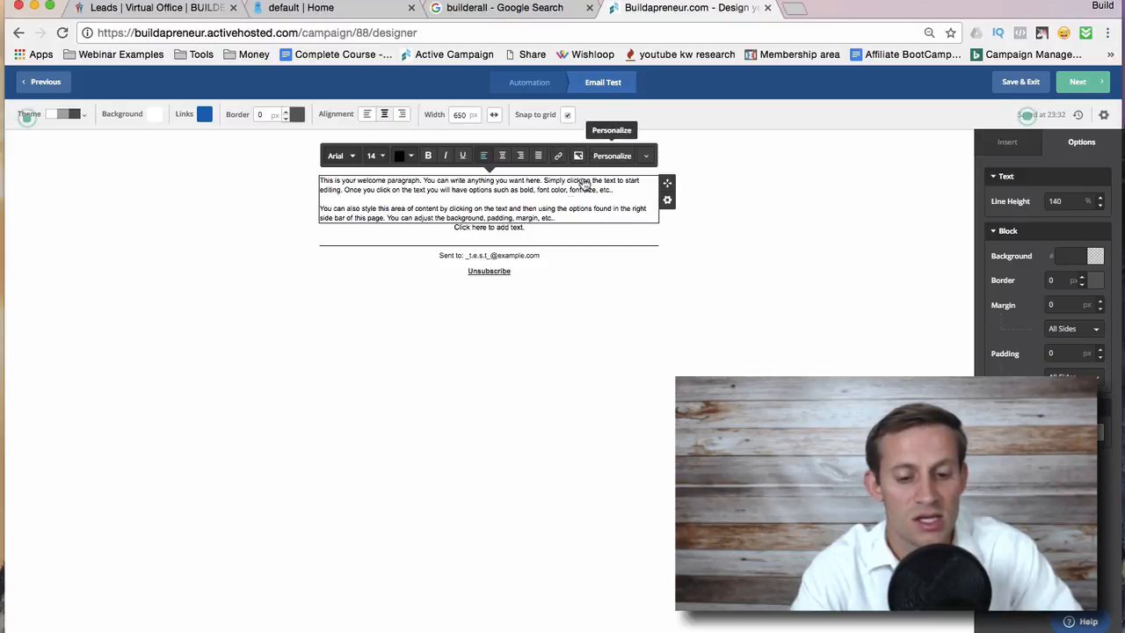
pyautogui.click(554, 217)
pyautogui.moveTo(553, 217); pyautogui.dragTo(278, 176)
pyautogui.press('BackSpace')
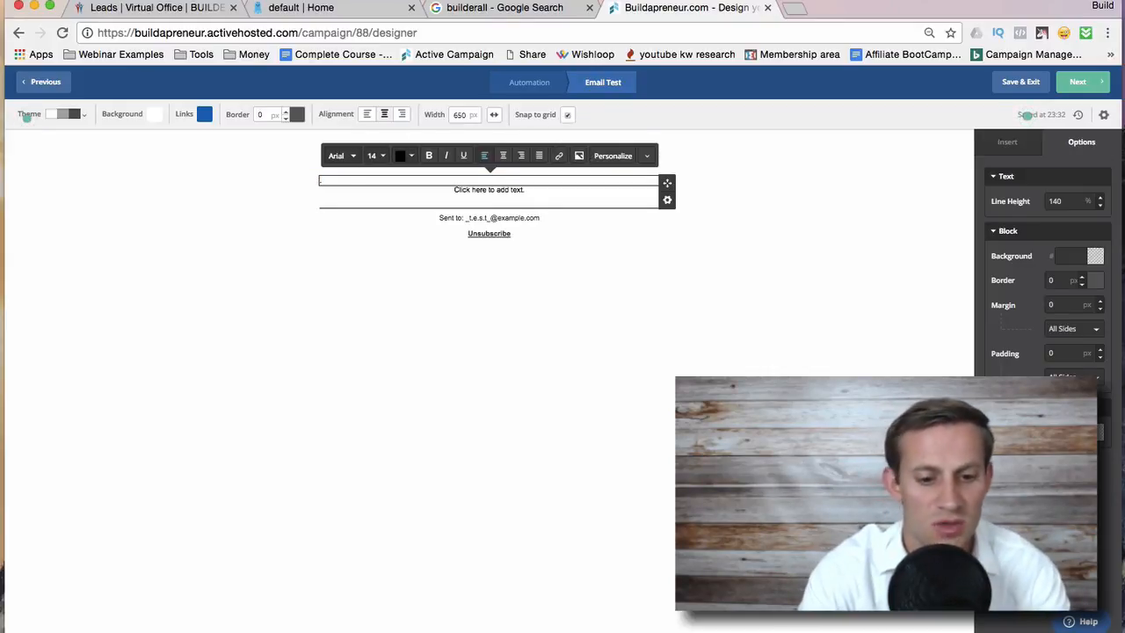
pyautogui.write('Hi')
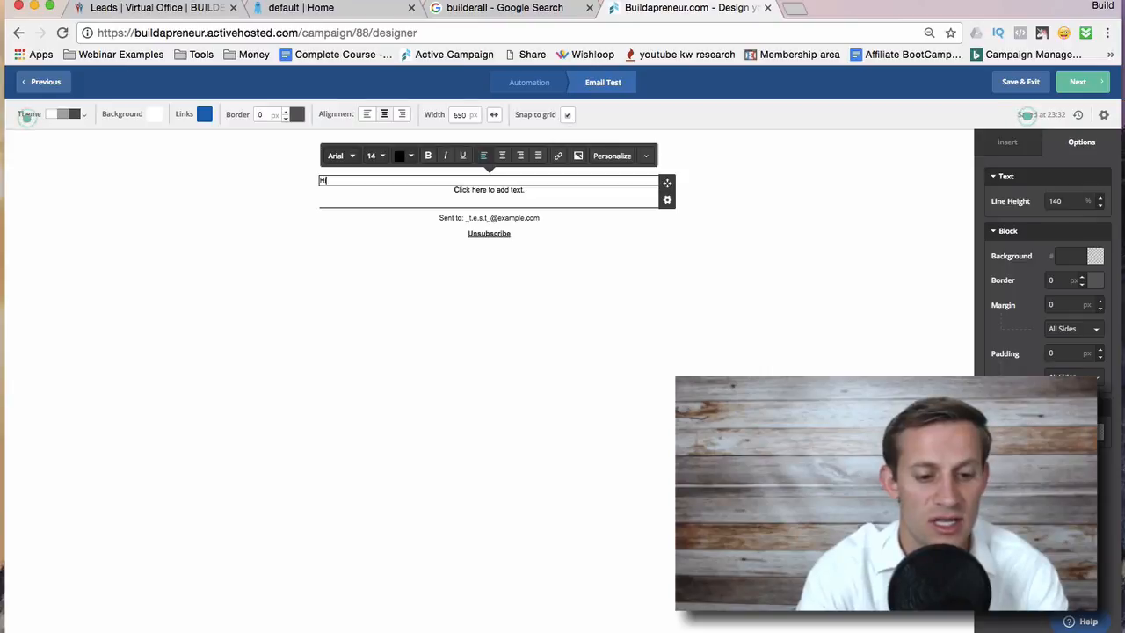
# Insert the contact's First Name personalization after "Hi" and finish the greeting with "hows it going."
pyautogui.click(612, 155)
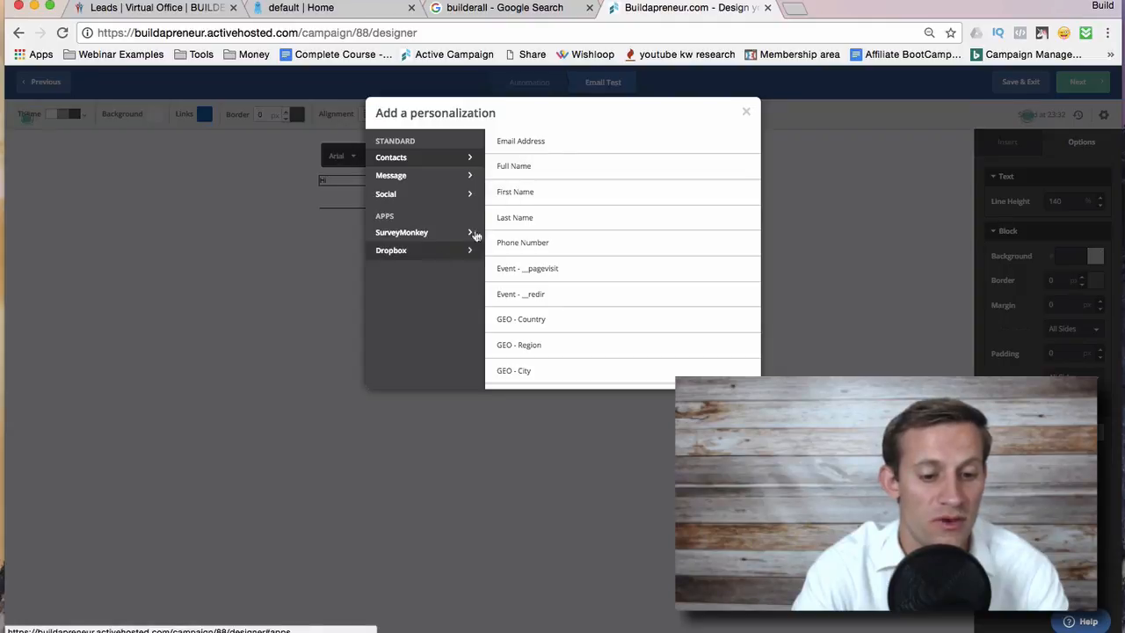
pyautogui.scroll(-1, 576, 314)
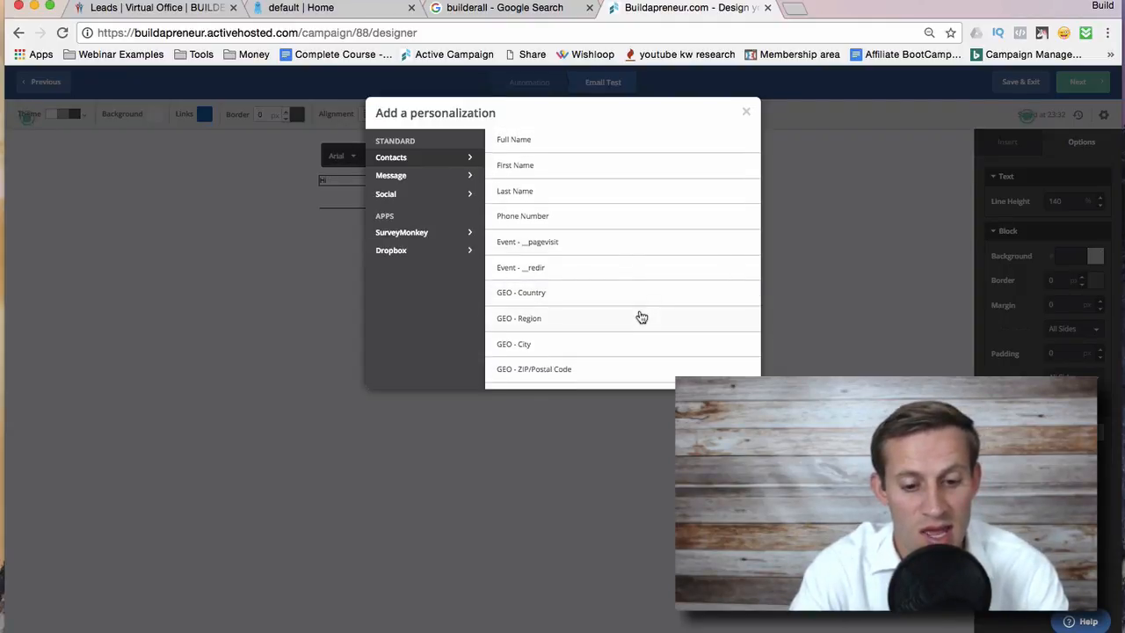
pyautogui.scroll(-5, 639, 317)
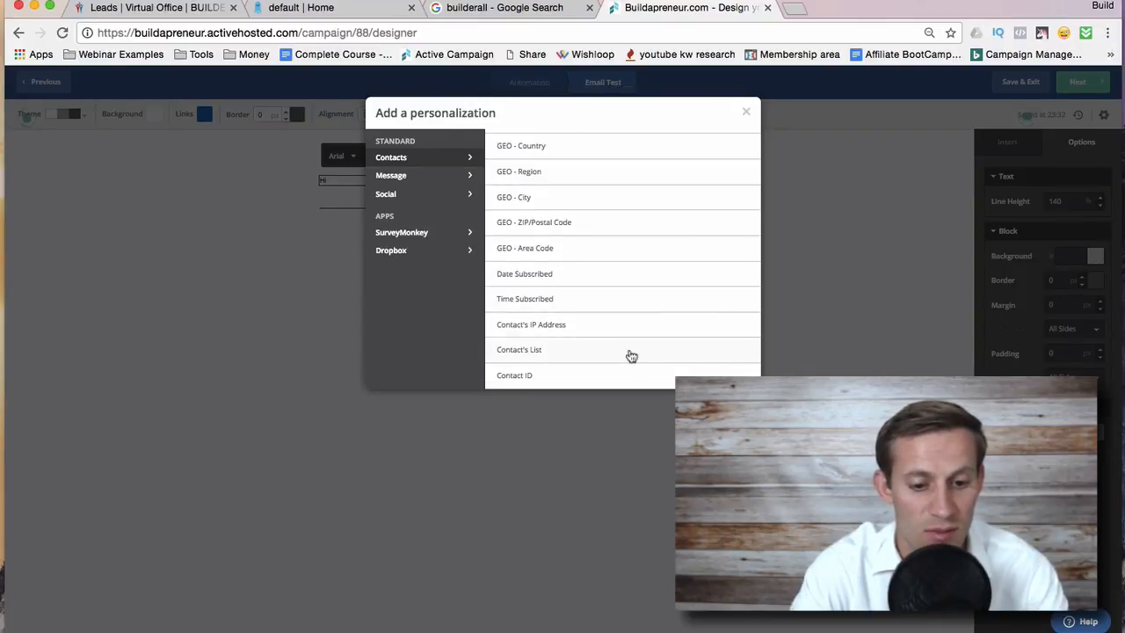
pyautogui.scroll(3, 638, 312)
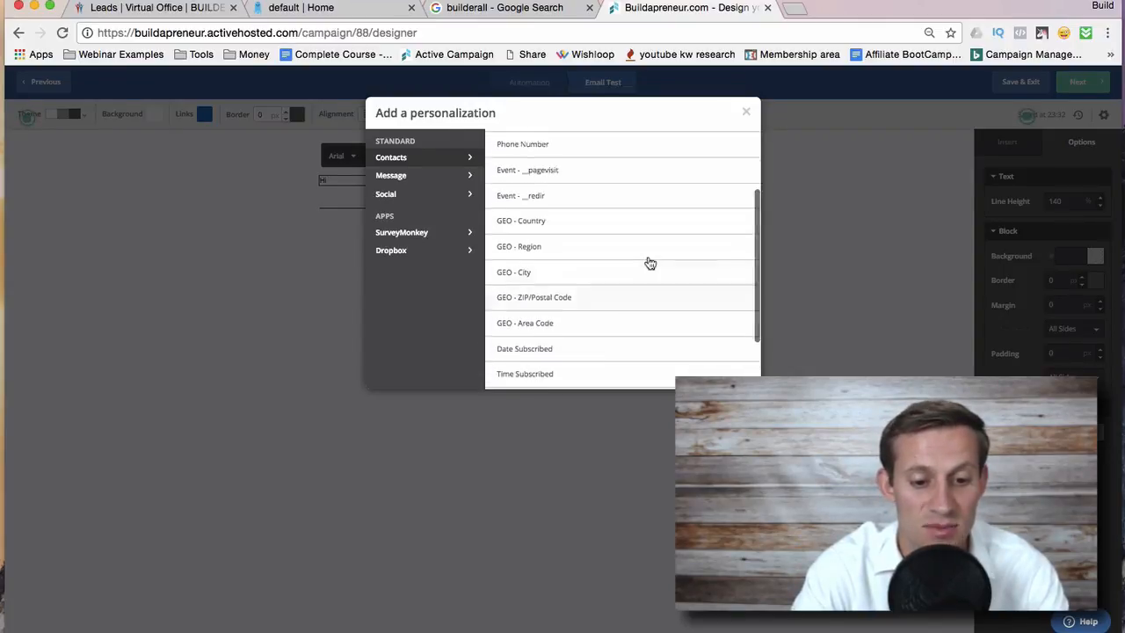
pyautogui.scroll(2, 611, 237)
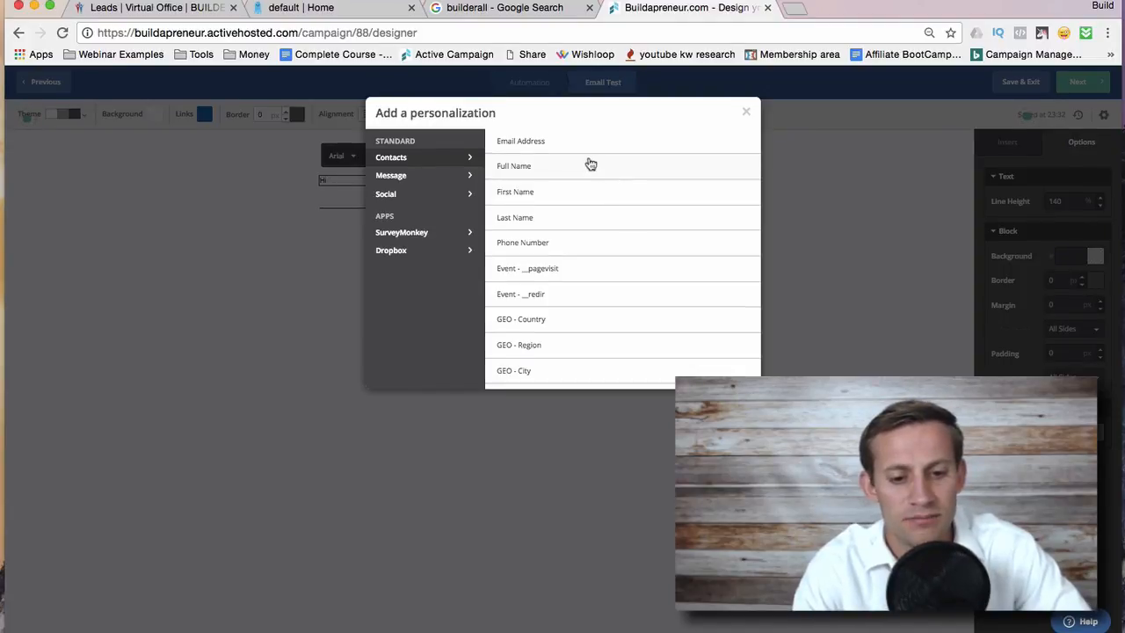
pyautogui.click(576, 189)
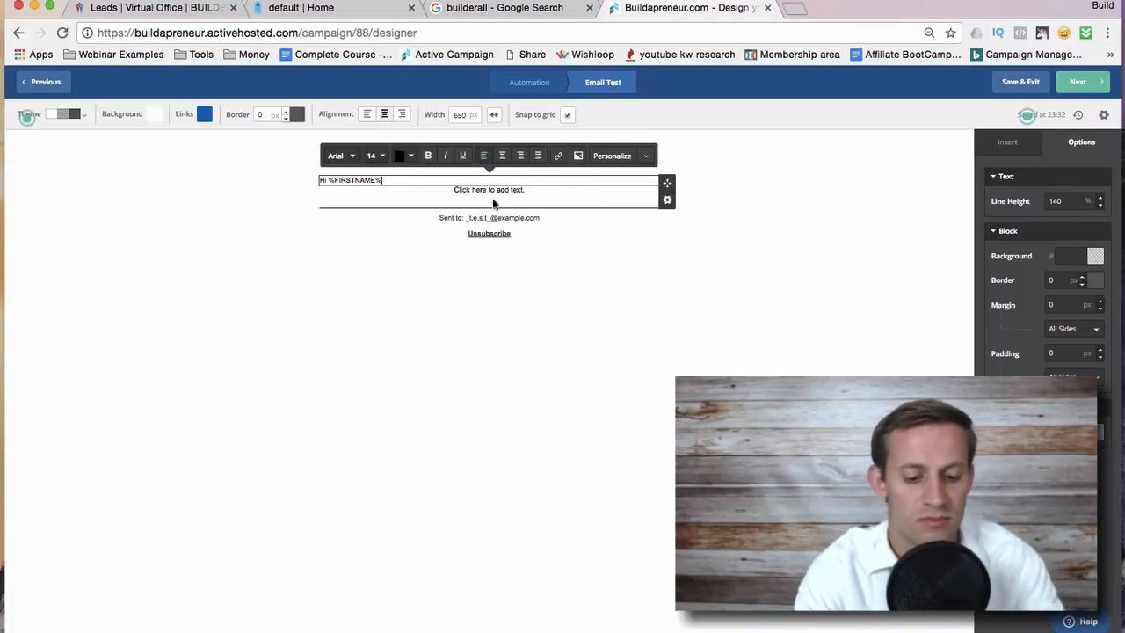
pyautogui.write('hows it going.')
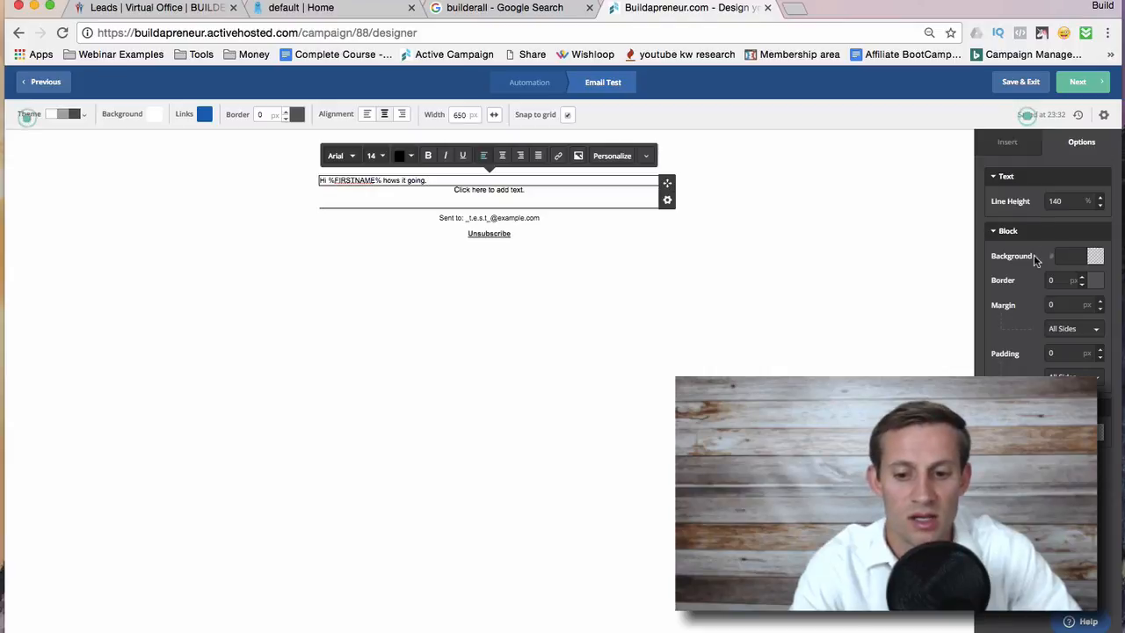
# Set the greeting block's line height to 150% and its text to font size 21 px
pyautogui.doubleClick(1068, 201)
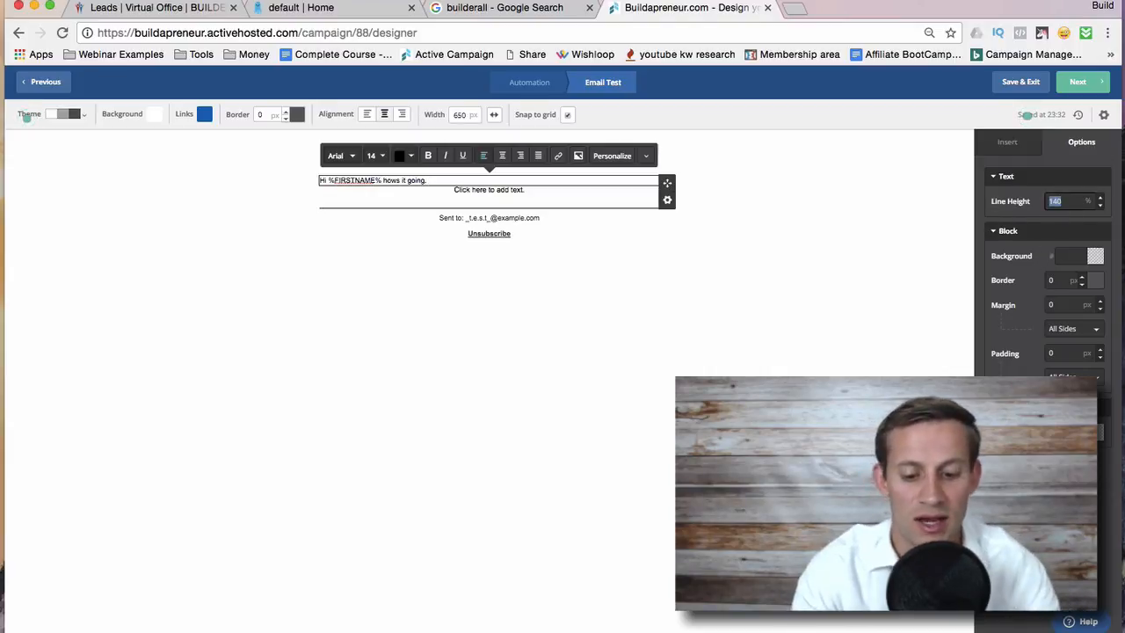
pyautogui.write('150')
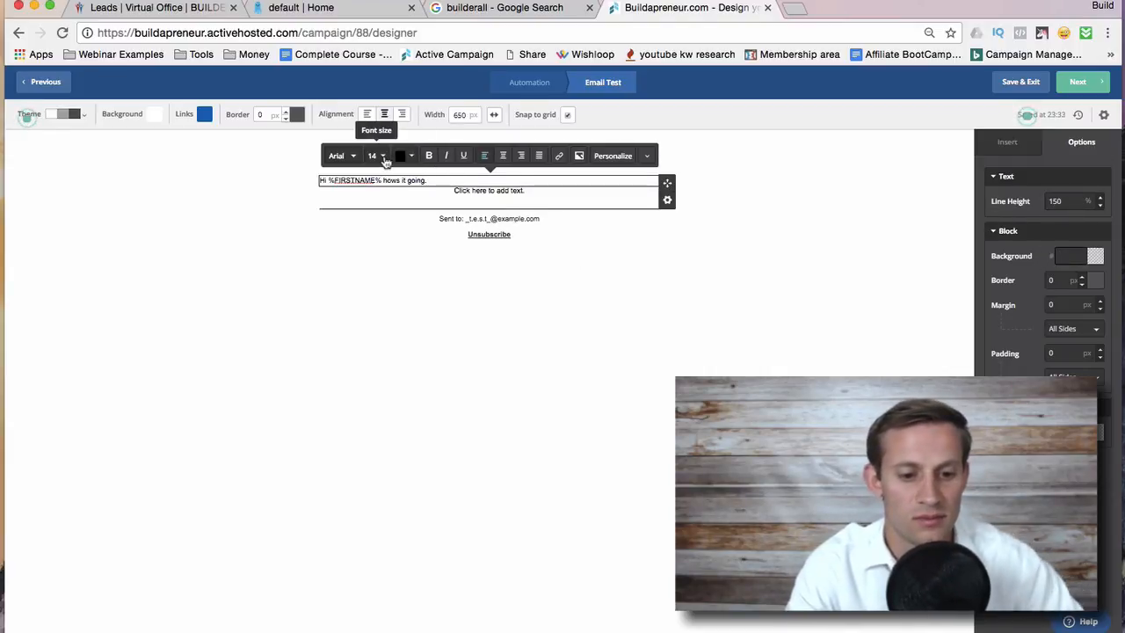
pyautogui.click(385, 157)
pyautogui.click(401, 173)
pyautogui.click(400, 173)
pyautogui.click(400, 173)
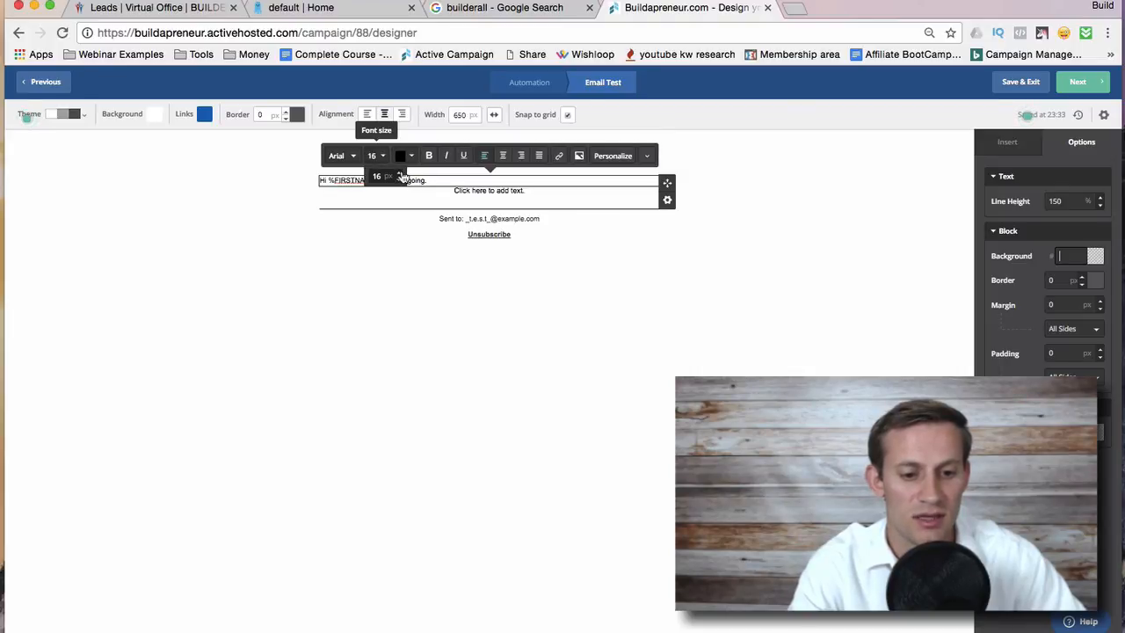
pyautogui.click(400, 173)
pyautogui.click(401, 173)
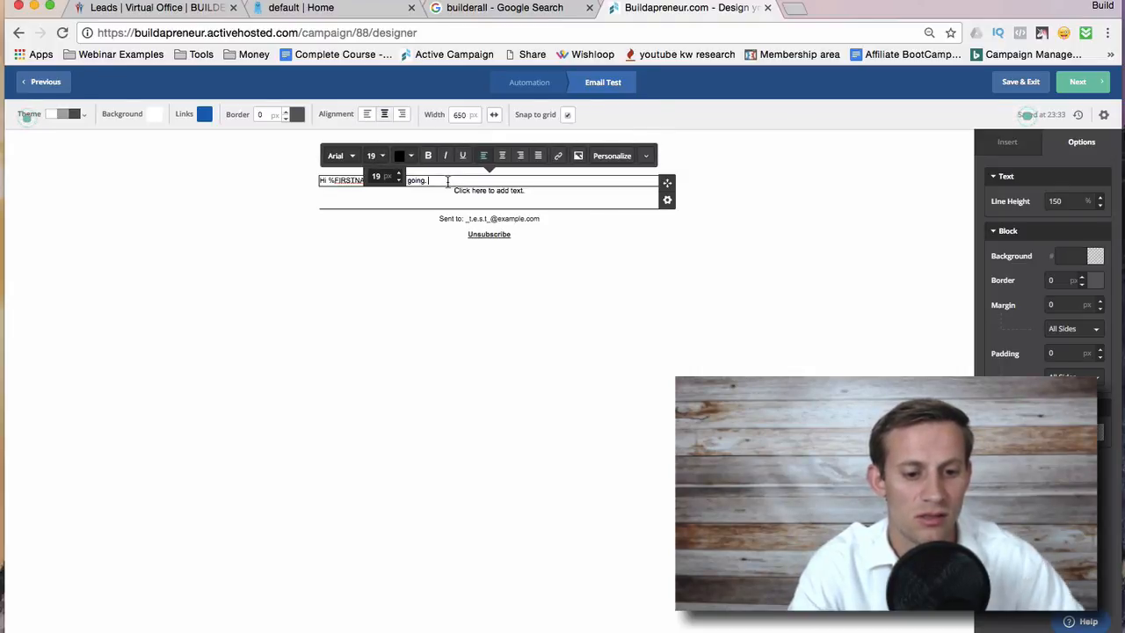
pyautogui.press('super+a')
pyautogui.click(400, 173)
pyautogui.click(400, 173)
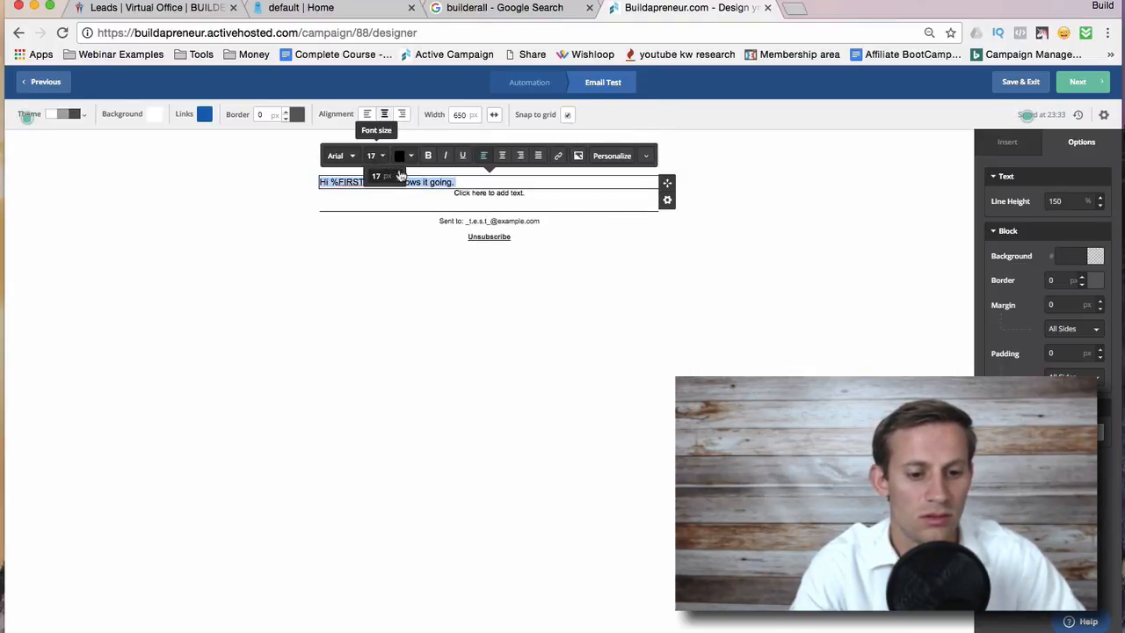
pyautogui.click(400, 174)
pyautogui.click(400, 173)
pyautogui.click(400, 173)
pyautogui.click(400, 173)
pyautogui.click(400, 173)
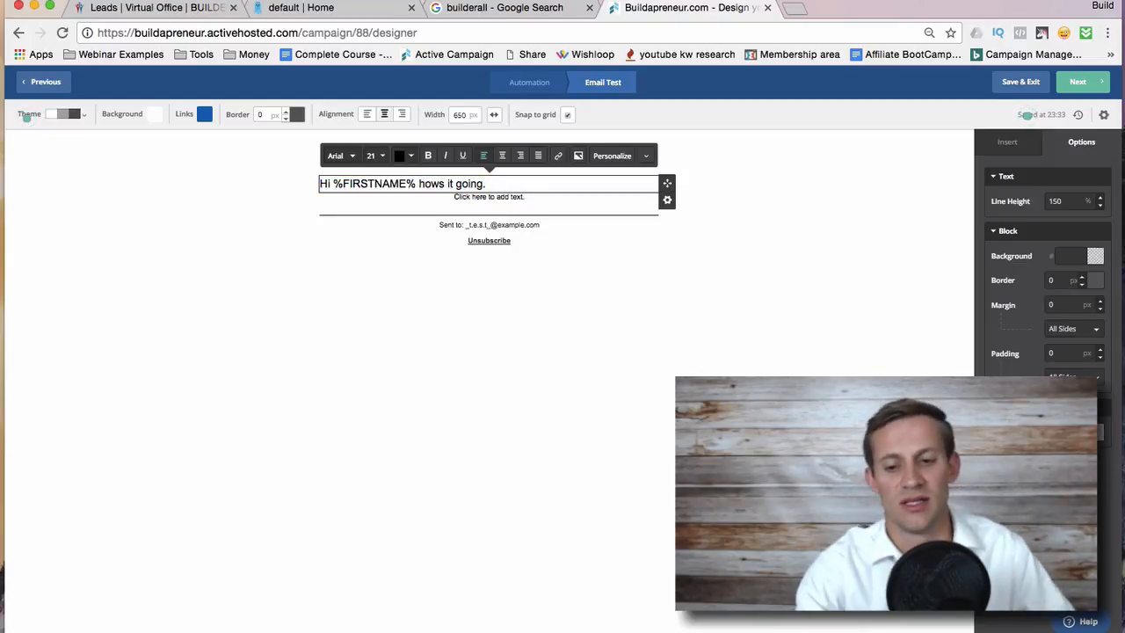
# Add a video block below the text blocks and close its setup without entering a video URL
pyautogui.click(1005, 146)
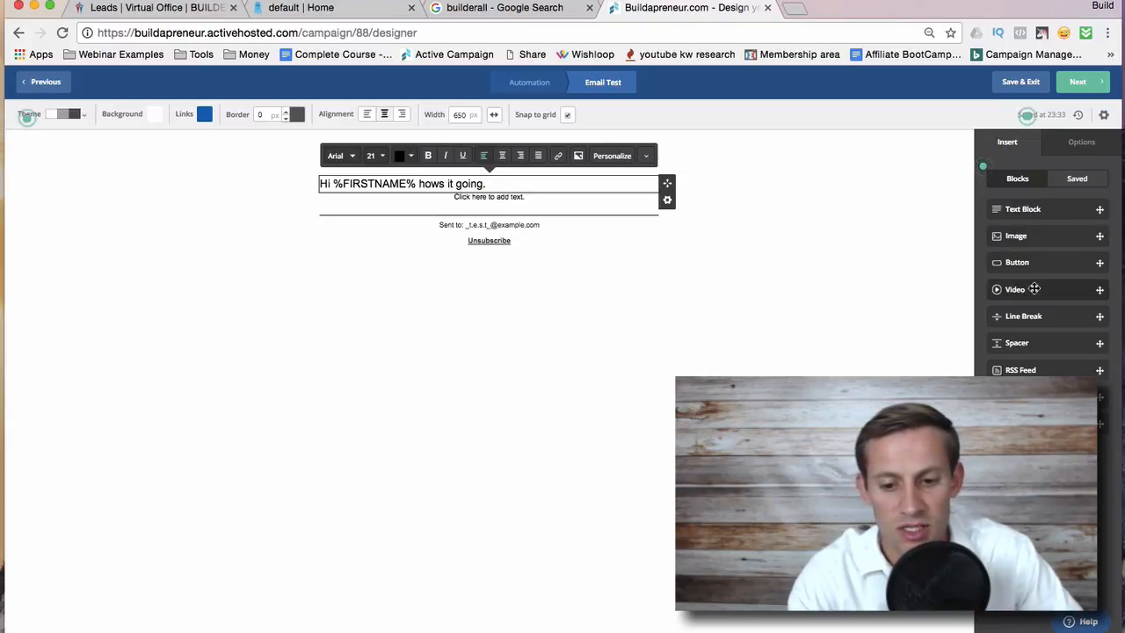
pyautogui.moveTo(1034, 288); pyautogui.dragTo(498, 202)
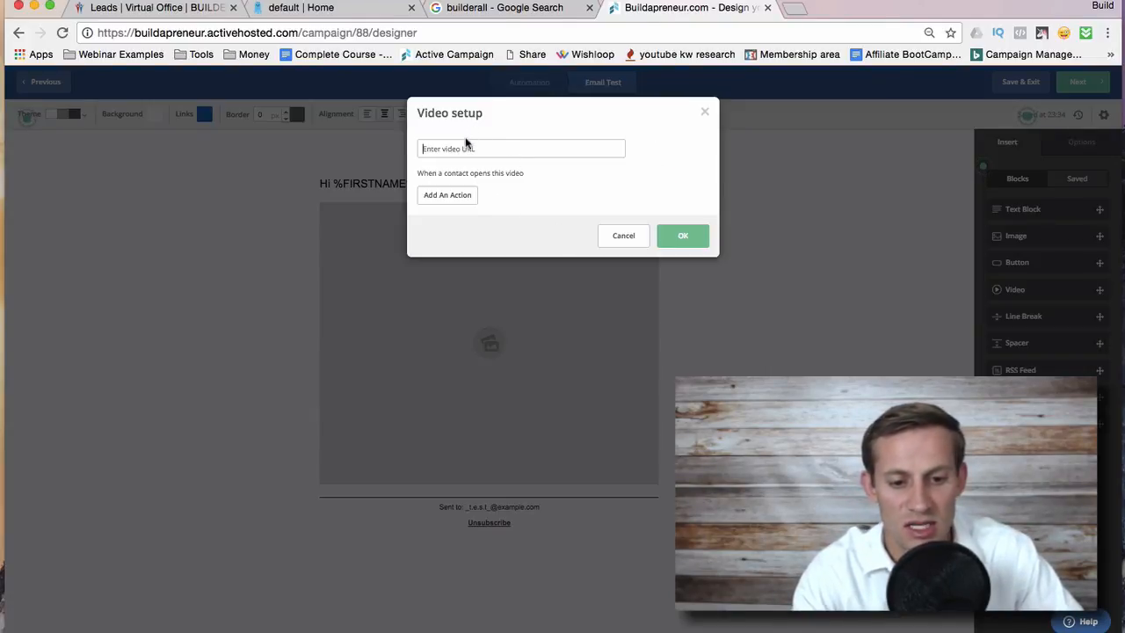
pyautogui.click(704, 113)
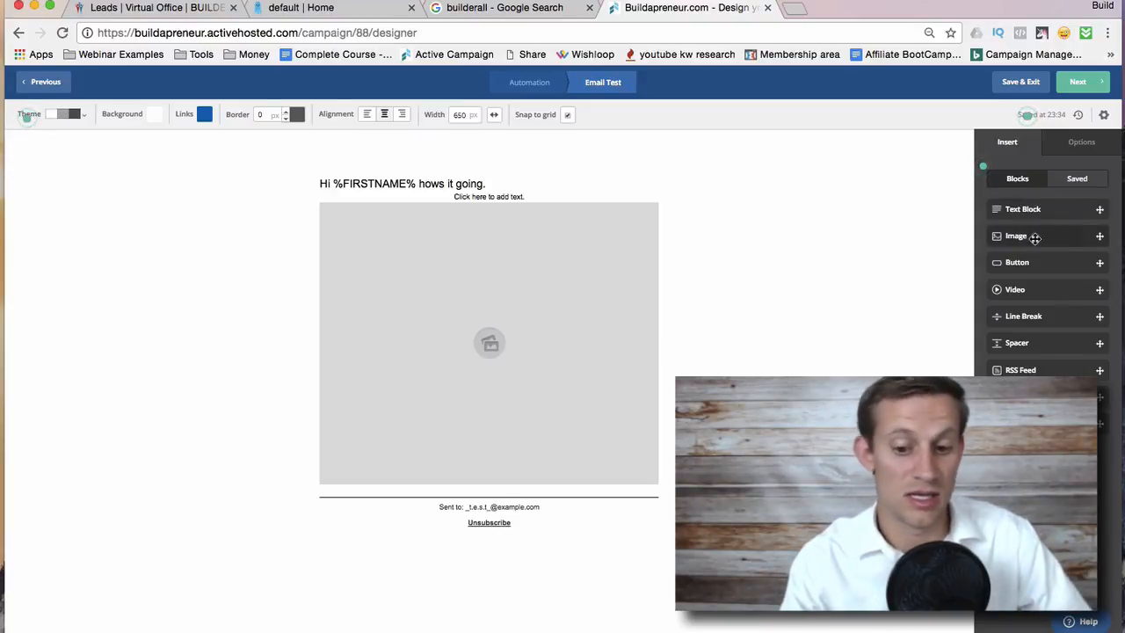
# Review the email's settings for subject, sender, mobile responsiveness, test sending, previews and spam check, and close them
pyautogui.click(1081, 145)
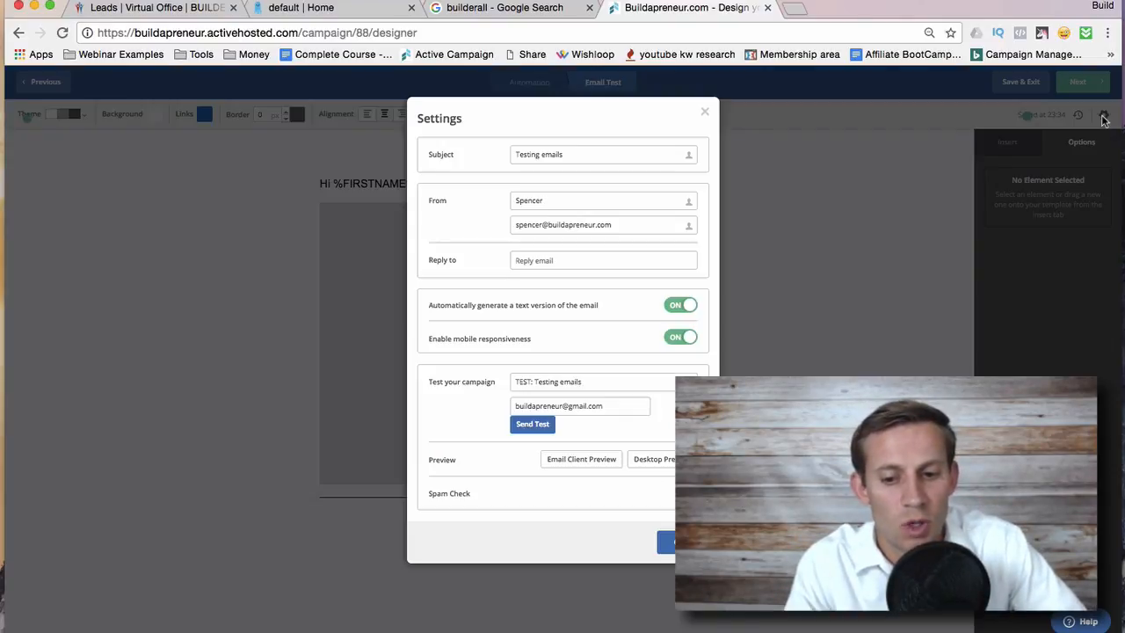
pyautogui.click(1103, 115)
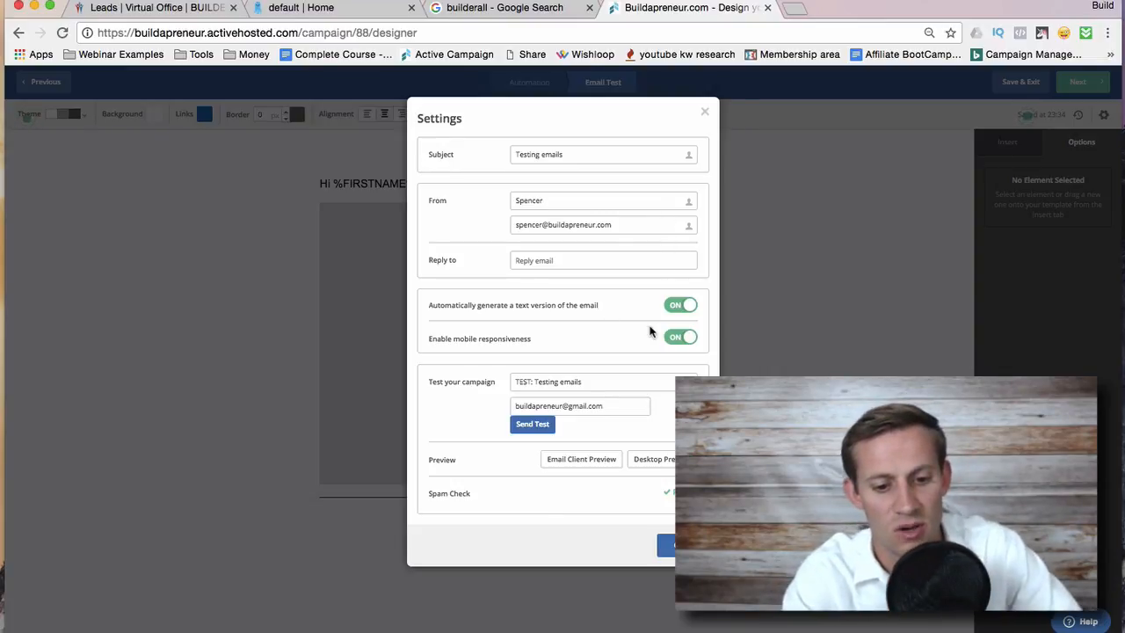
pyautogui.click(665, 545)
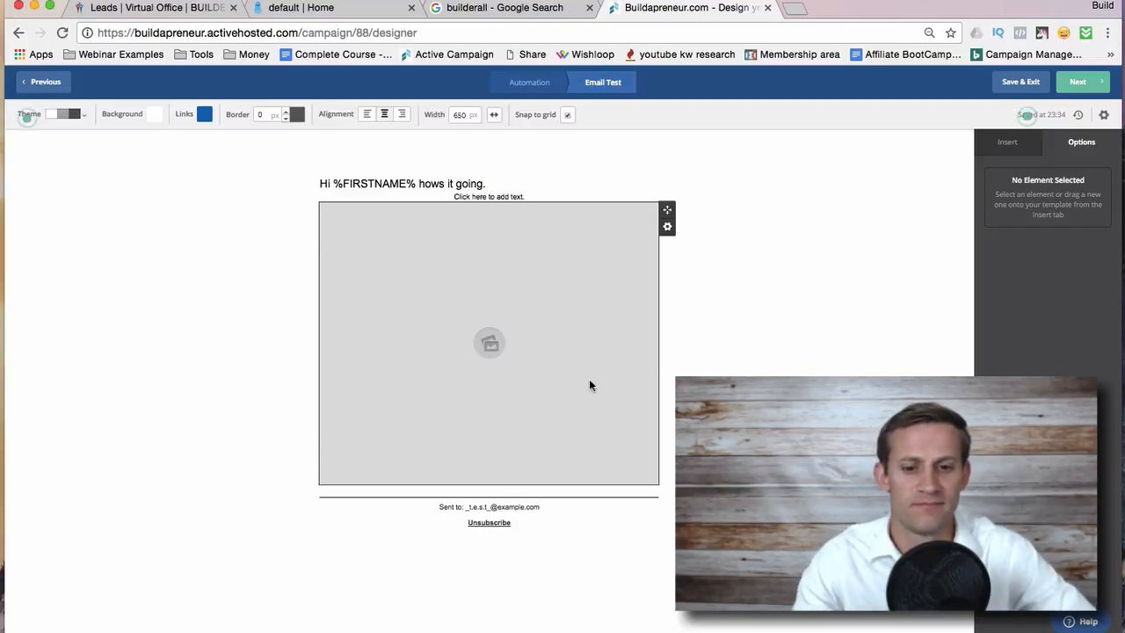
pyautogui.click(783, 3)
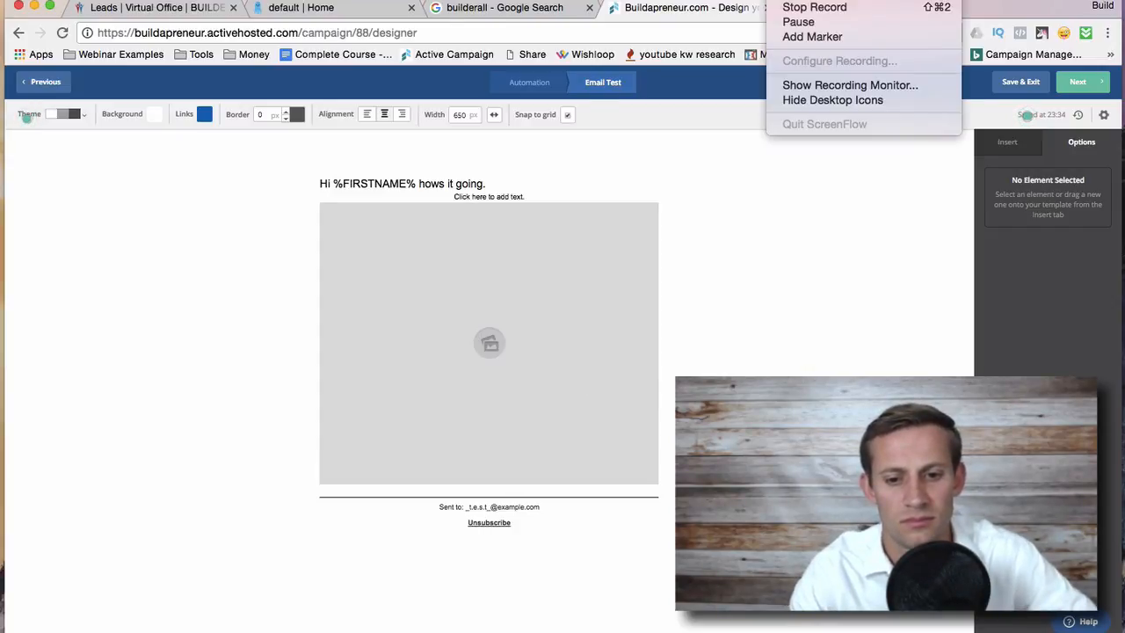
pyautogui.click(789, 9)
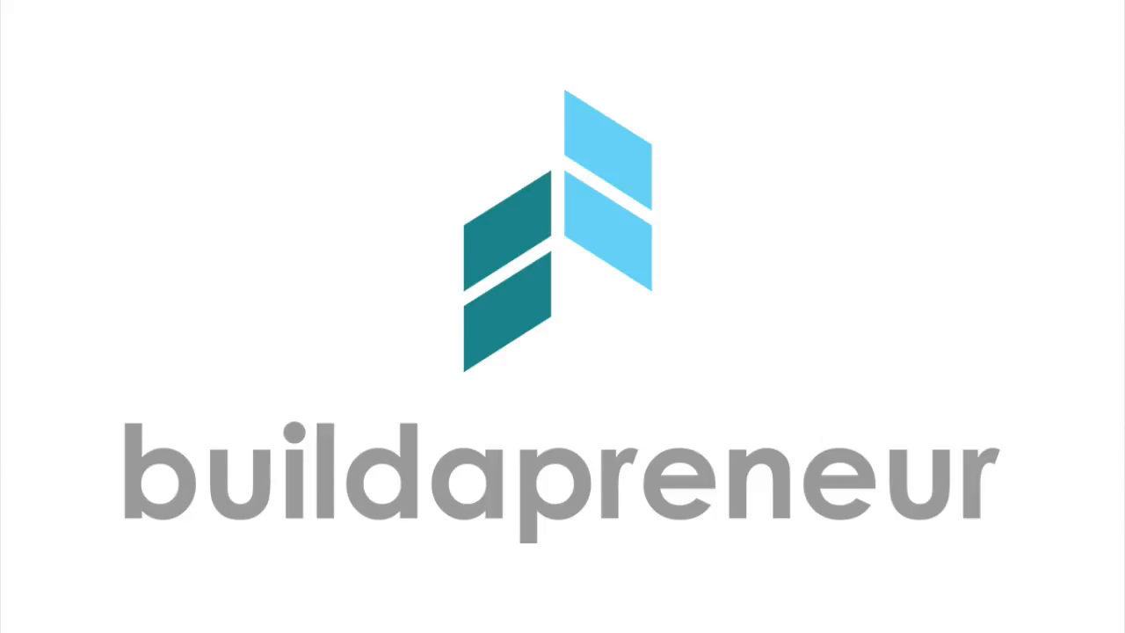